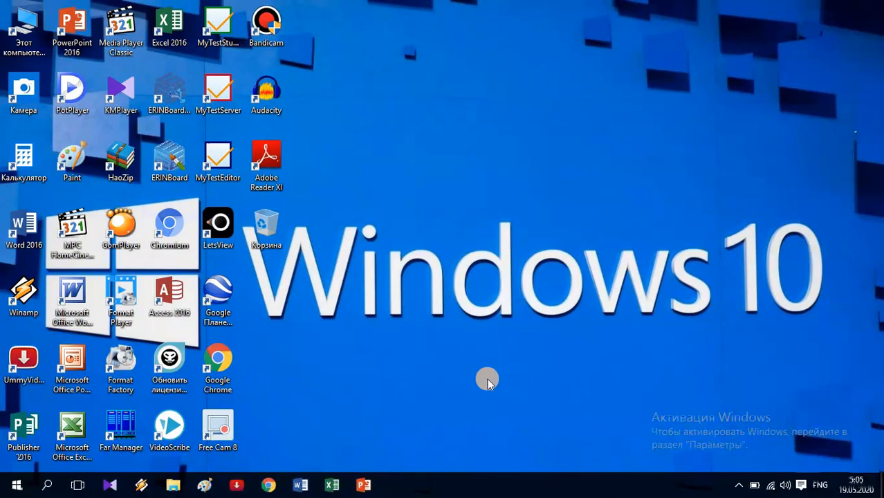
- Launch Google Chrome from the Windows taskbar
left_click(270, 484)
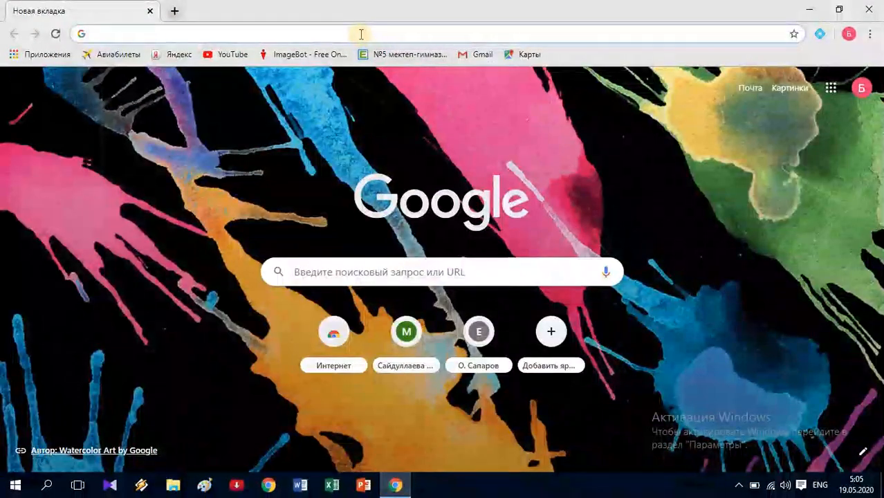
- Load goformative.com in the Chrome address bar using the autocompleted suggestion
left_click(360, 34)
type("goformative.com")
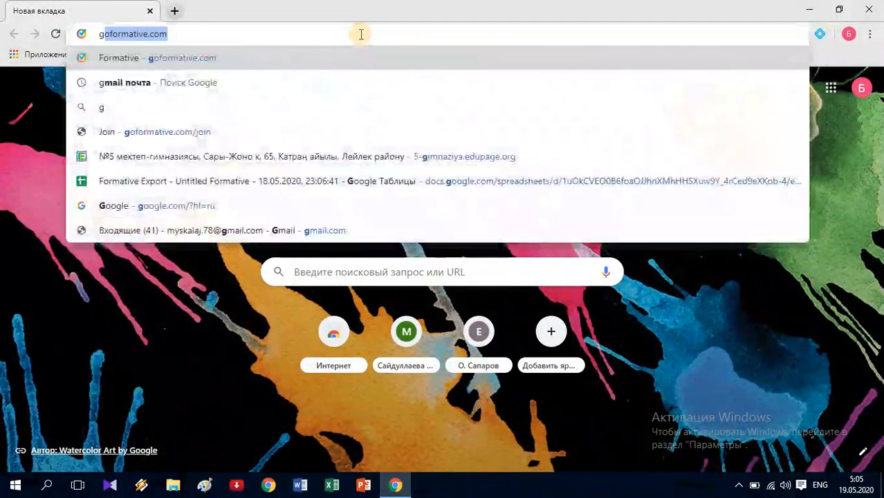
left_click(162, 33)
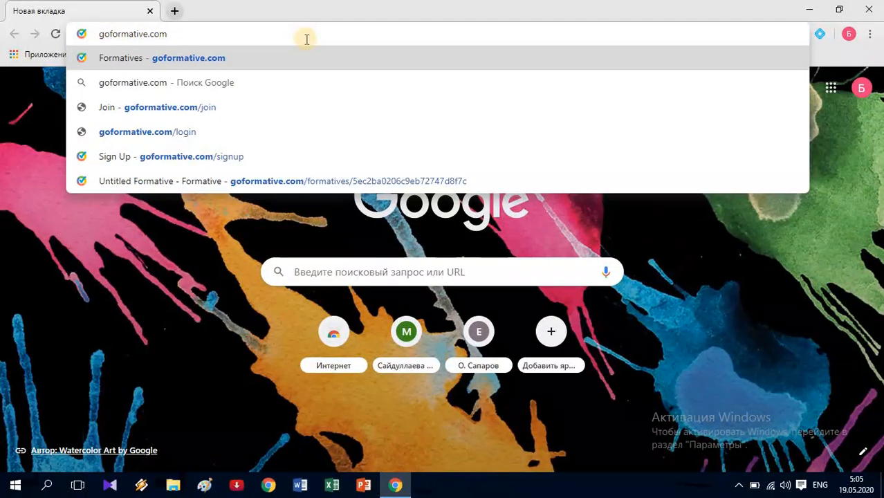
key("Return")
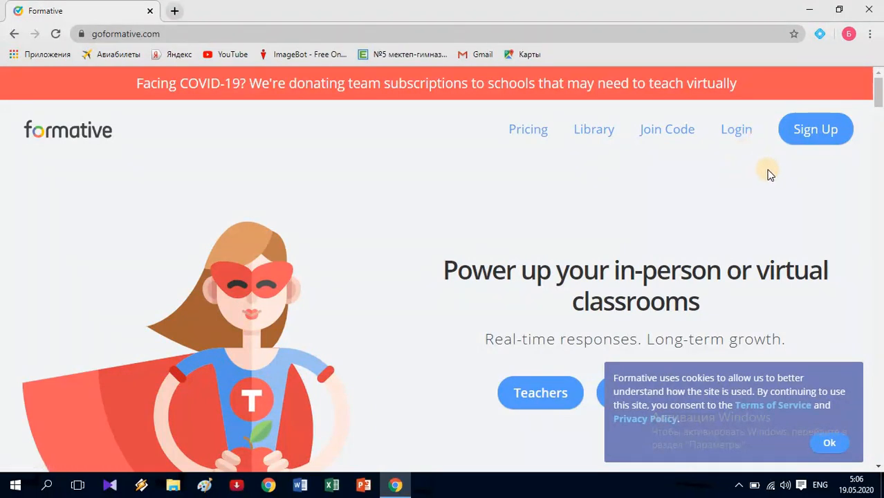
- Choose Sign Up on the Formative homepage, then the I'm a Teacher! option
left_click(813, 131)
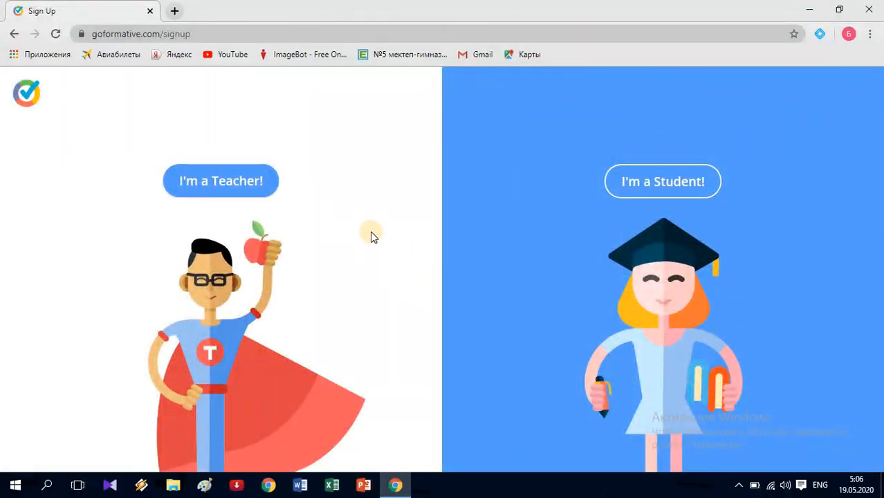
left_click(229, 193)
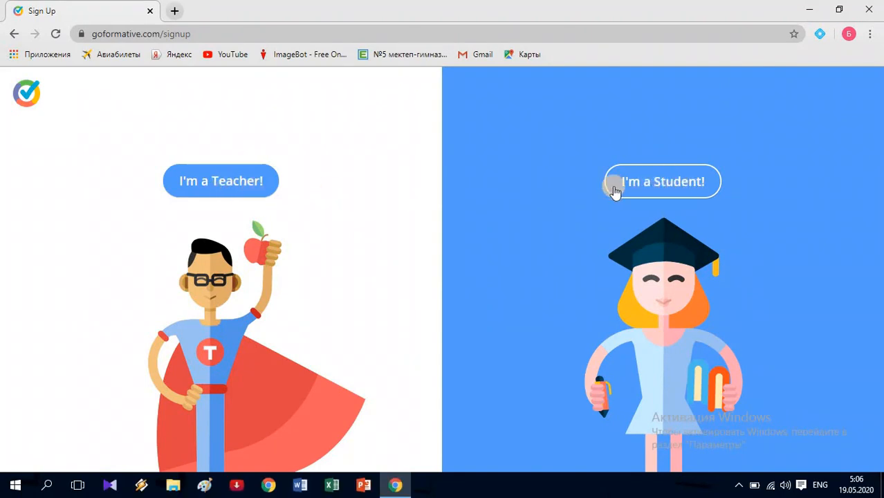
left_click(223, 182)
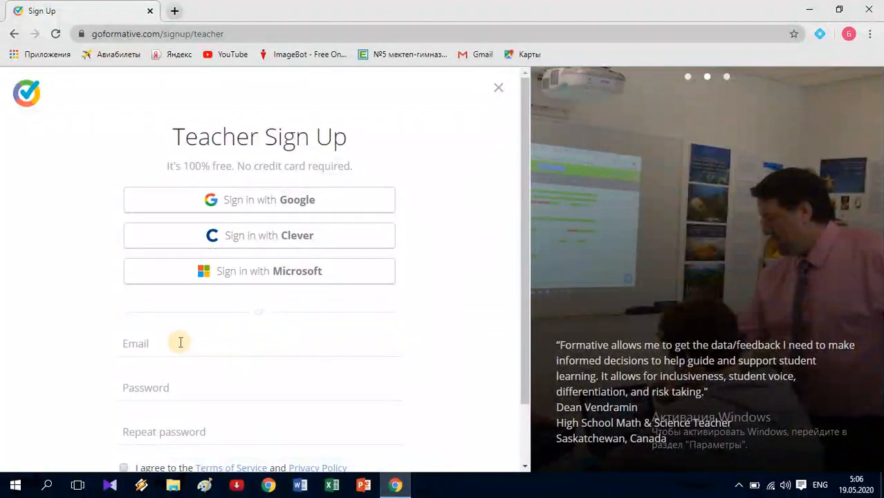
- Enter the account e-mail, a password, and the matching repeated password
left_click(158, 342)
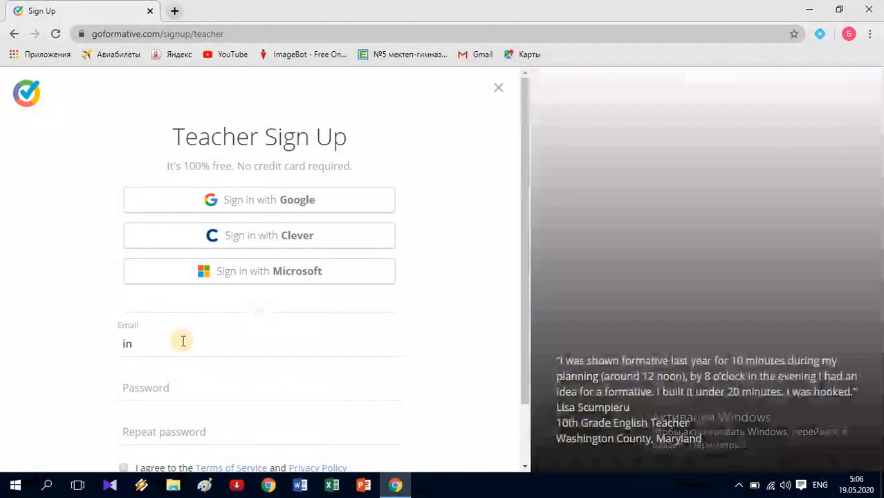
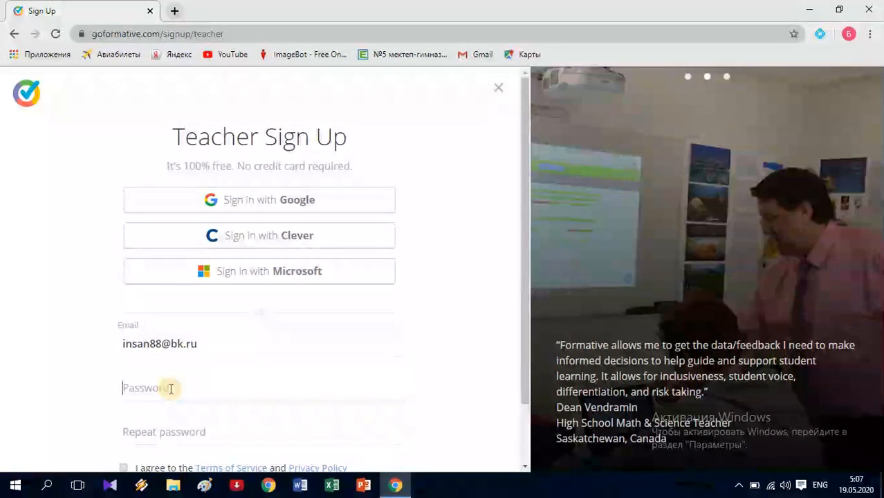
type("12345678")
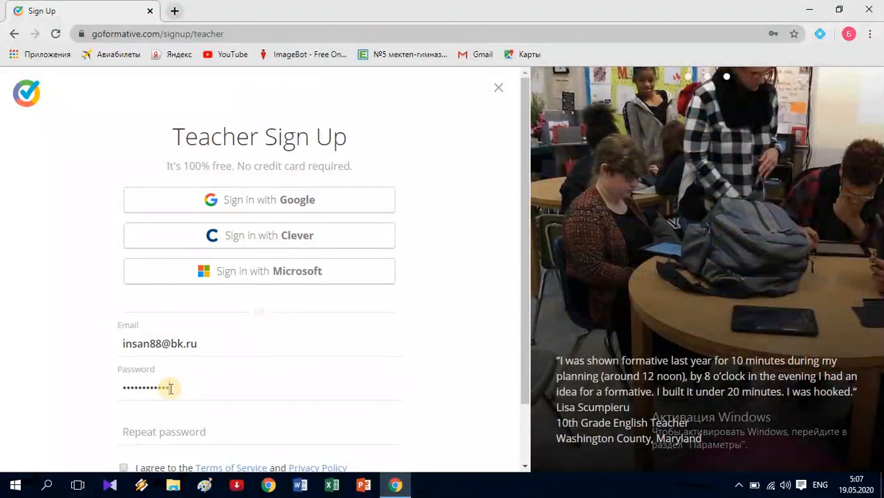
type("90123")
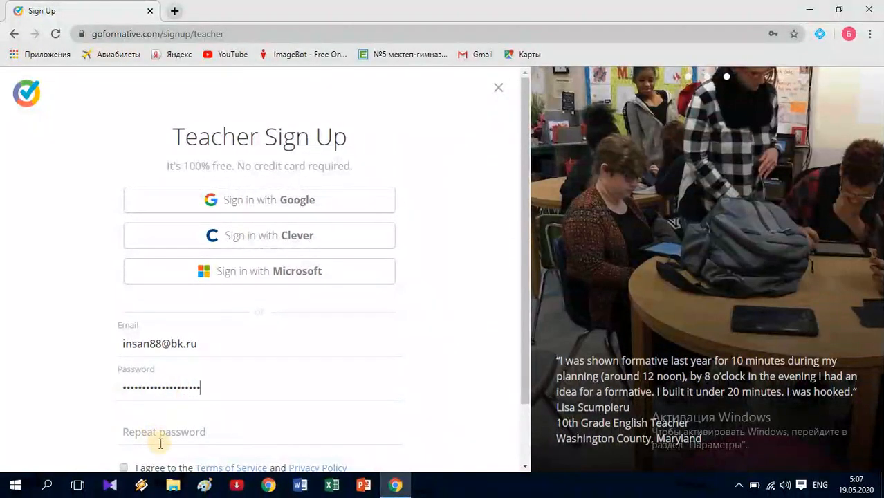
left_click(214, 433)
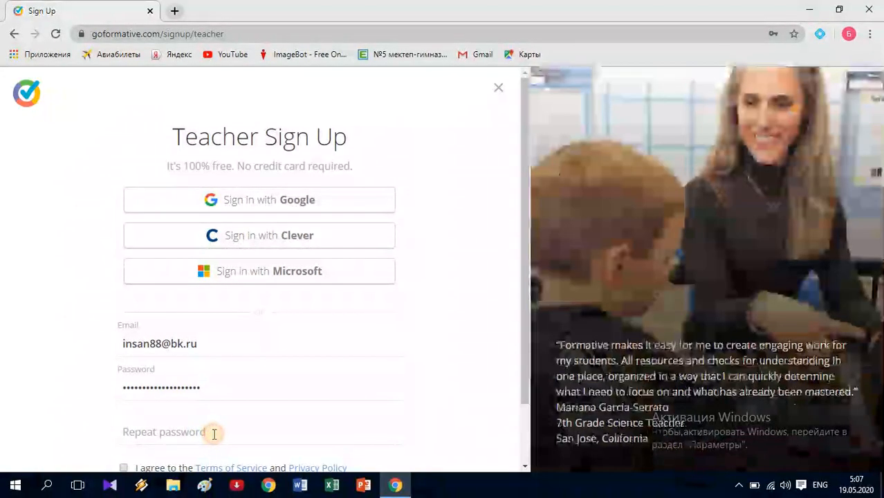
type("••")
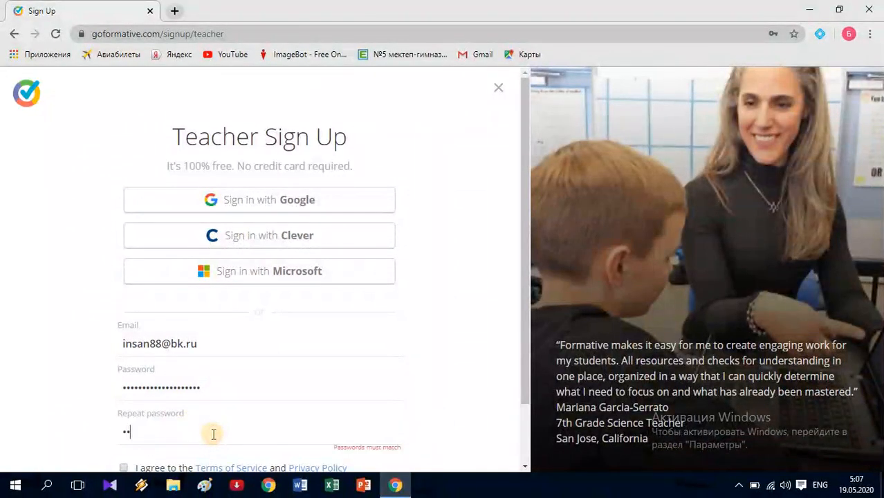
type("••••••••")
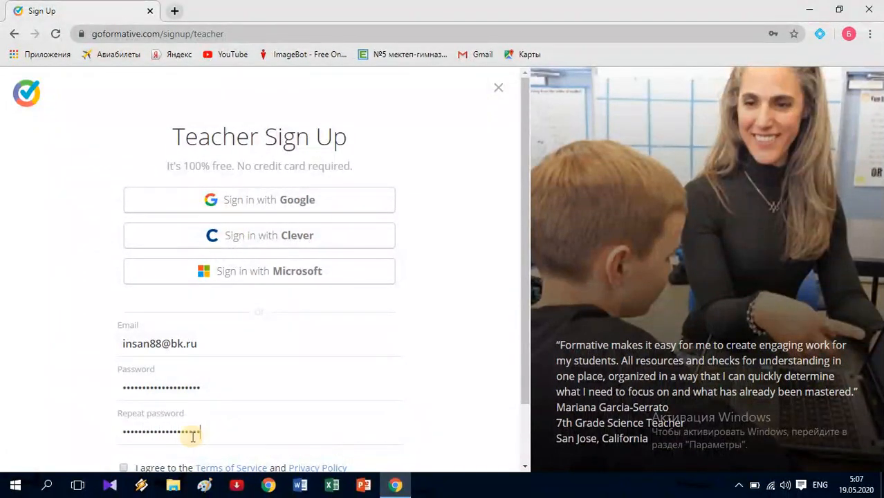
- Accept the terms of service and create the free teacher account
scroll(132, 408, "down", 1)
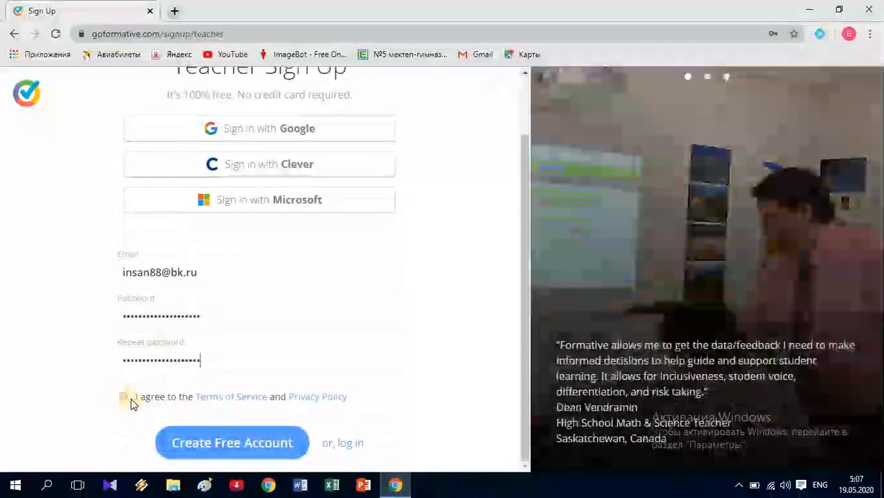
left_click(131, 401)
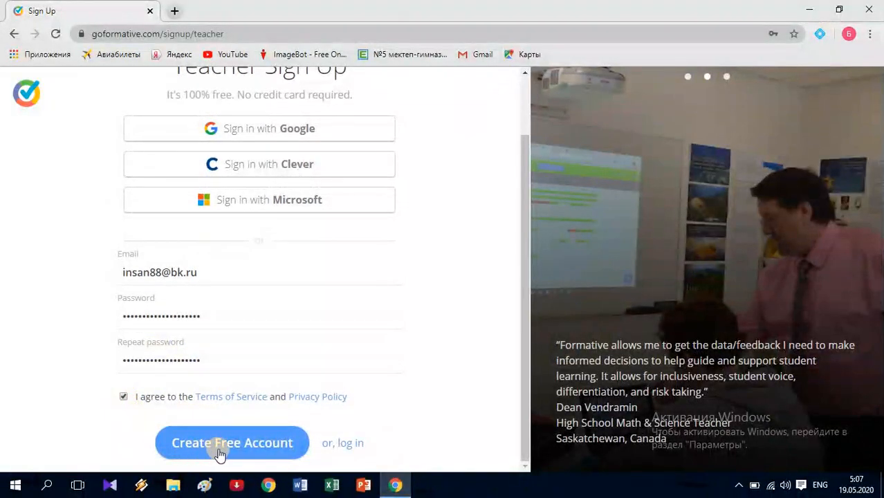
left_click(239, 446)
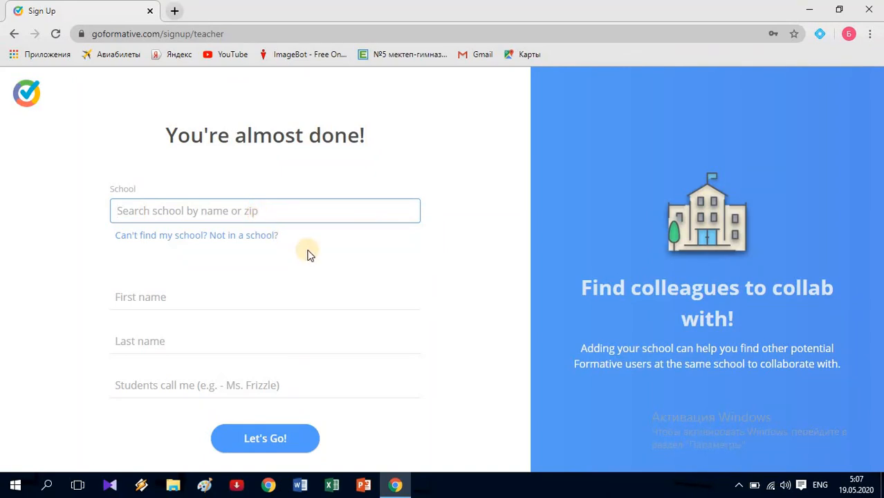
- Set the school to Number 5 (Linden, NJ), fill in the teacher's first and last name, and continue with Let's Go!
type("5")
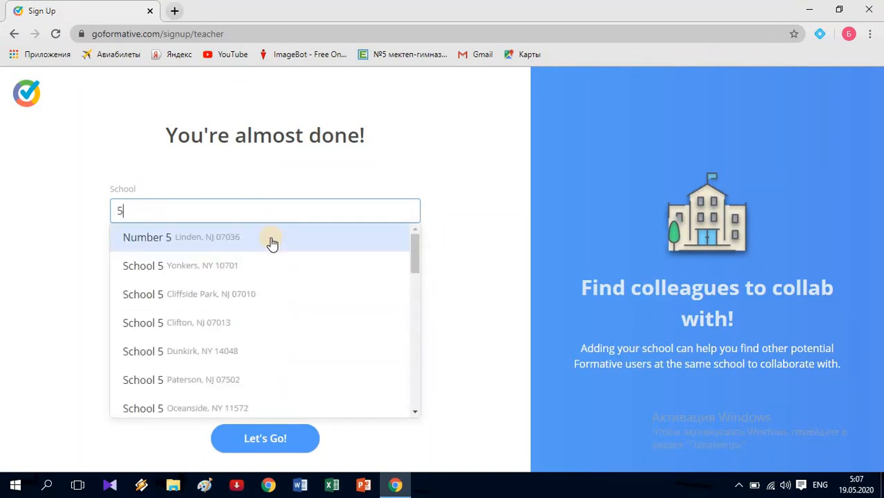
left_click(188, 247)
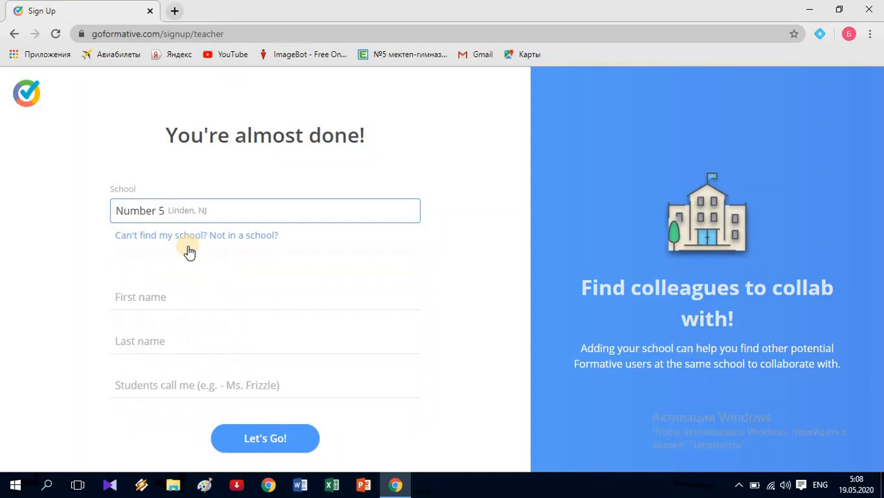
left_click(181, 297)
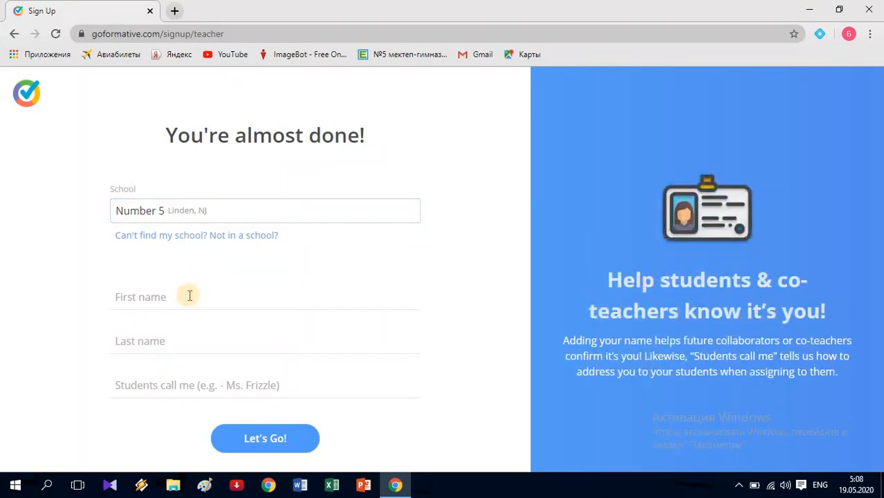
type("M")
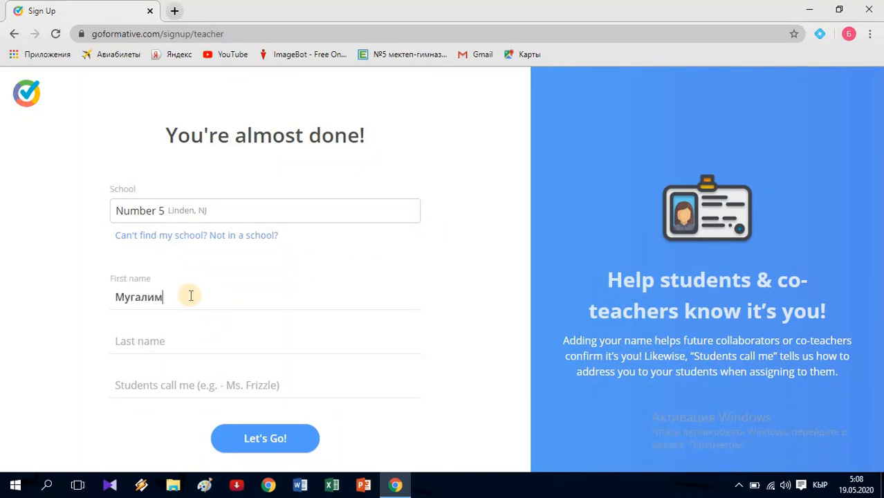
left_click(166, 342)
type("M")
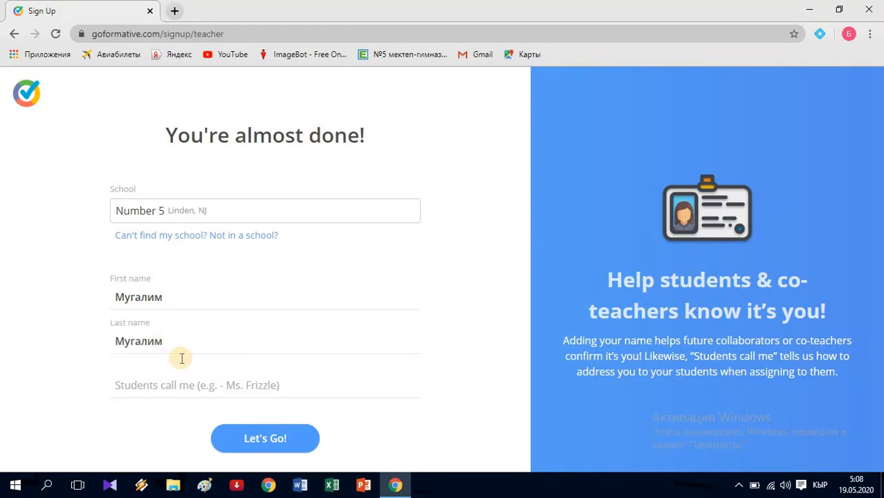
left_click(280, 441)
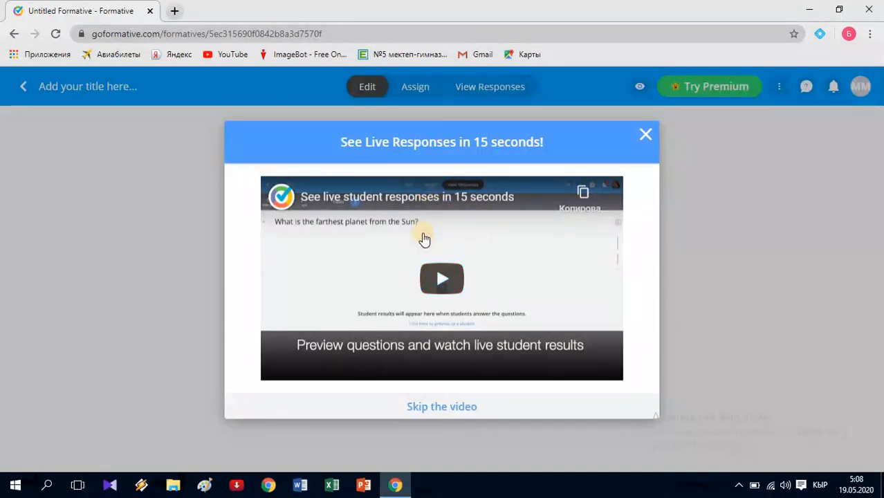
- Close the See Live Responses intro video and show the list of addable content types
left_click(643, 139)
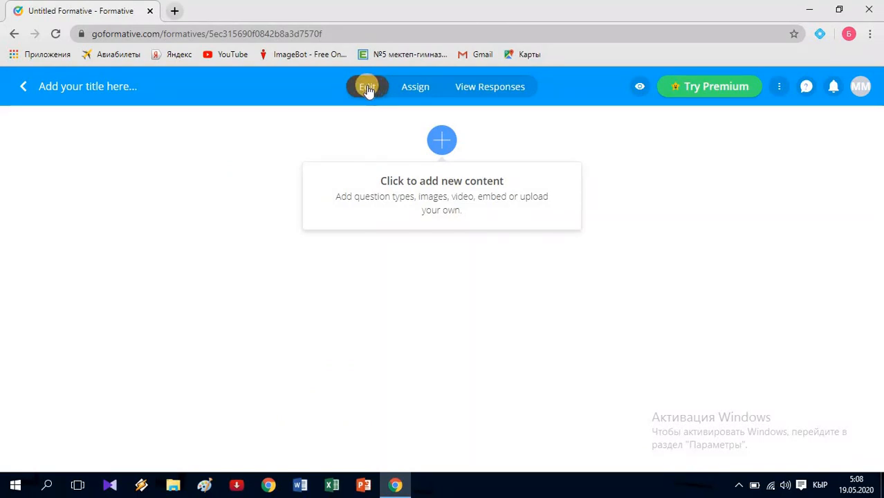
left_click(446, 147)
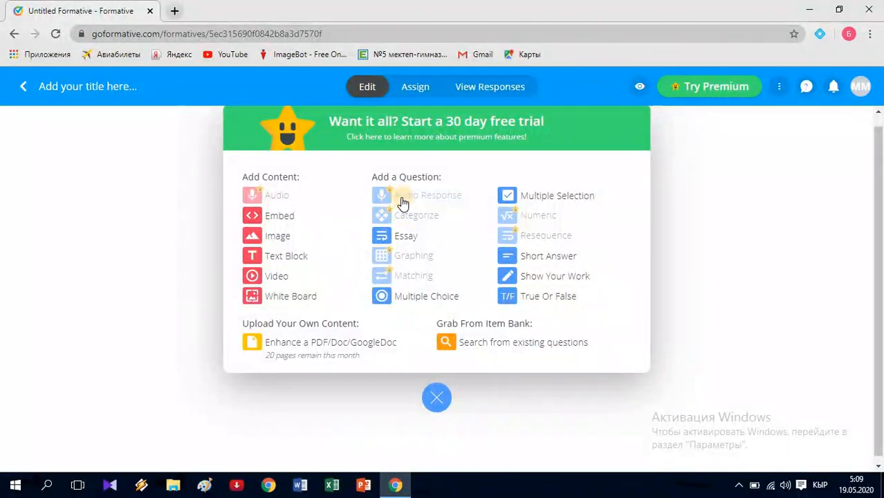
- Add an Essay question, then step through and dismiss the editor tips tour
left_click(404, 237)
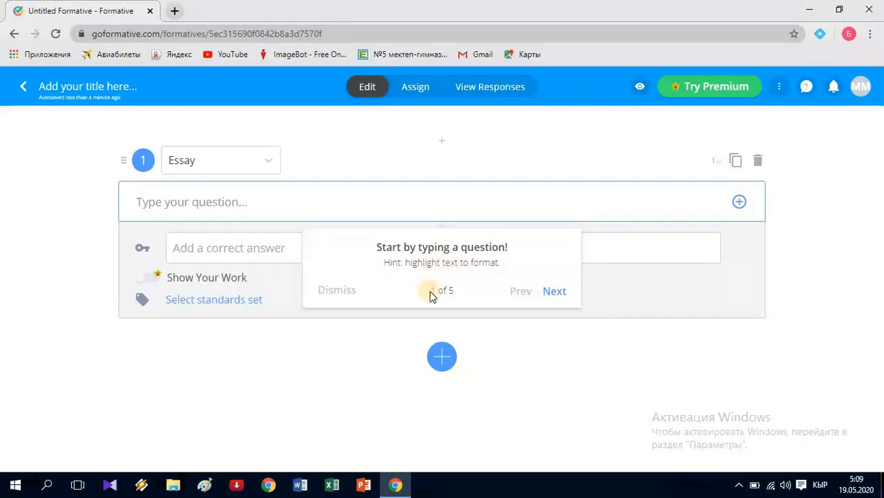
left_click(561, 287)
left_click(655, 197)
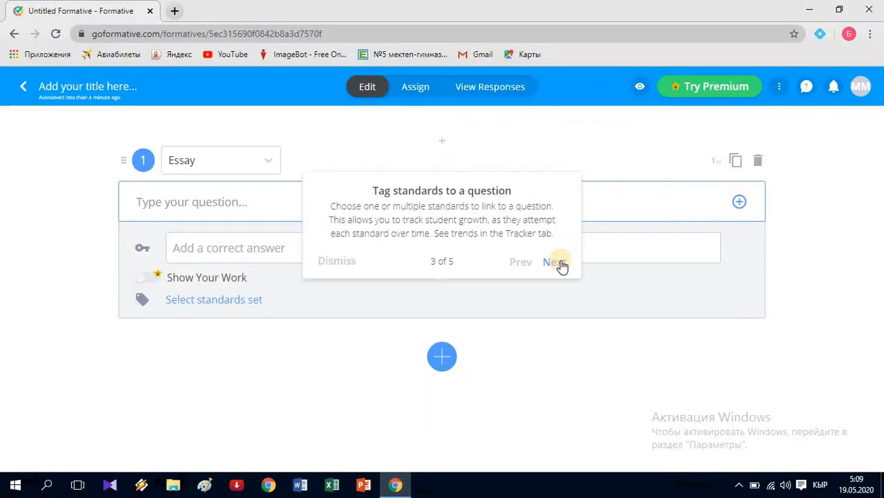
left_click(556, 266)
left_click(689, 239)
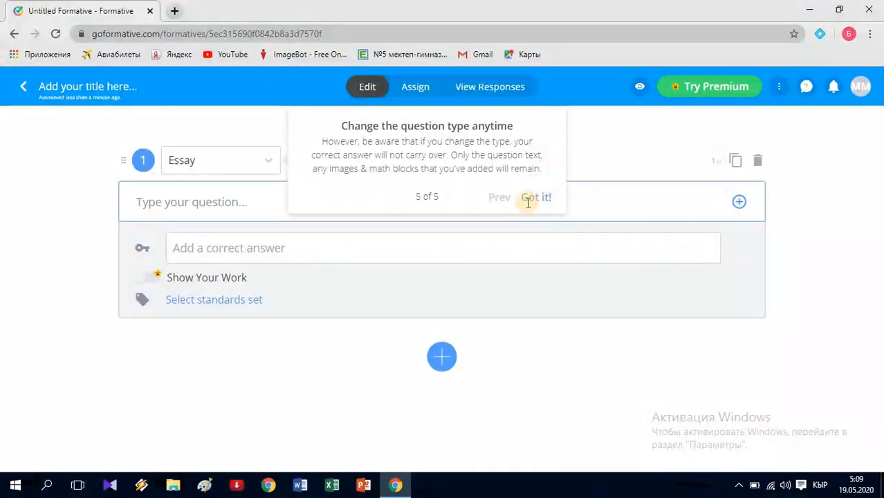
left_click(534, 198)
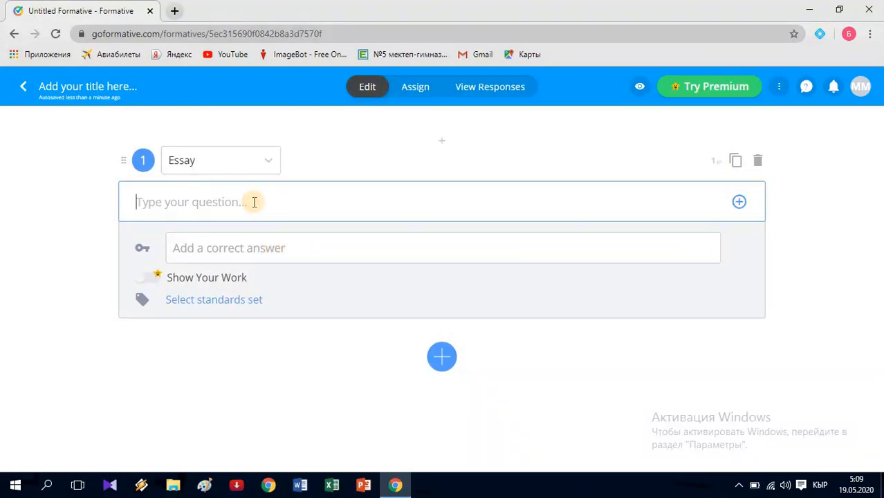
- Type 'Aрифметикалык прогрессиянын аныктамасын' as question 1's text
type("A")
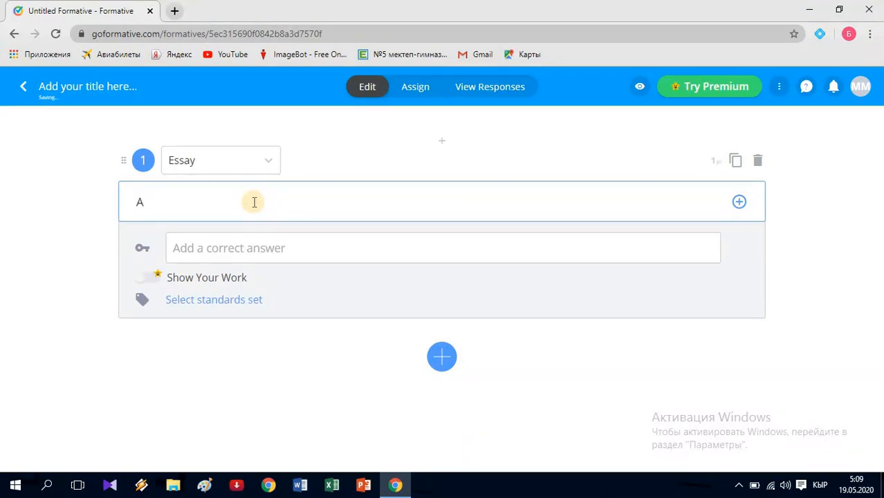
type("рифметикалы")
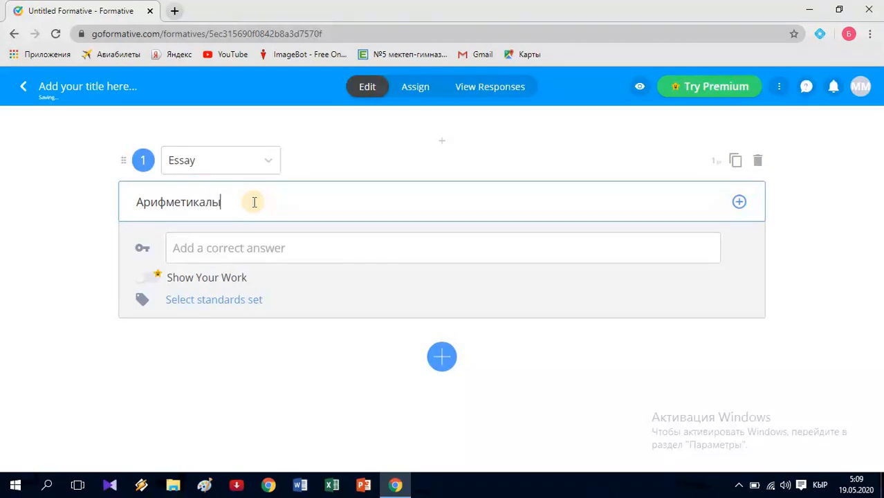
type("к прогрессиянын а")
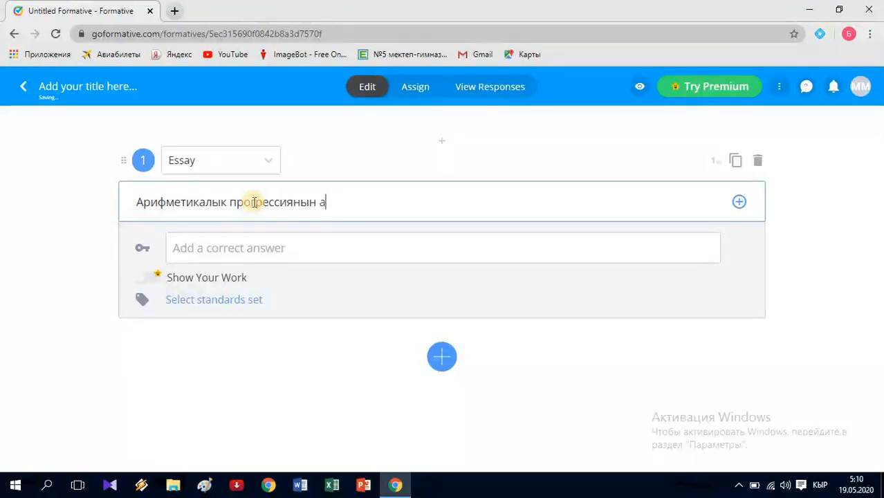
type("ныктама")
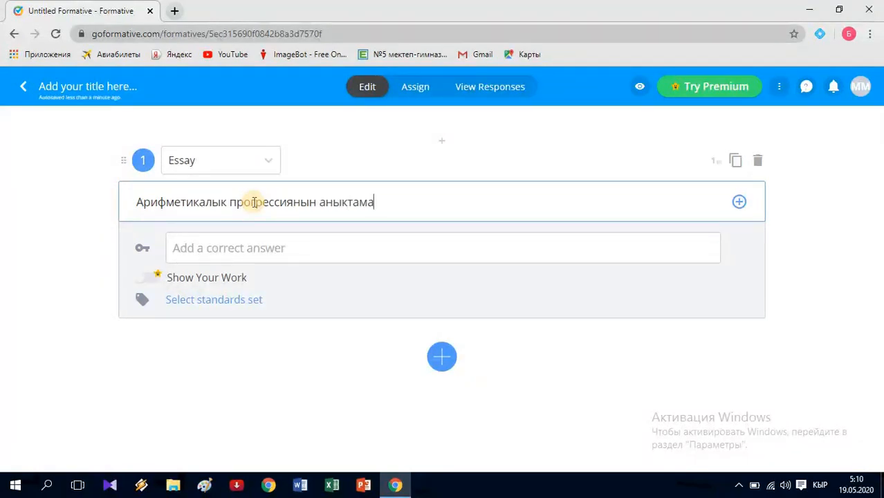
type("сын айтып бергиле")
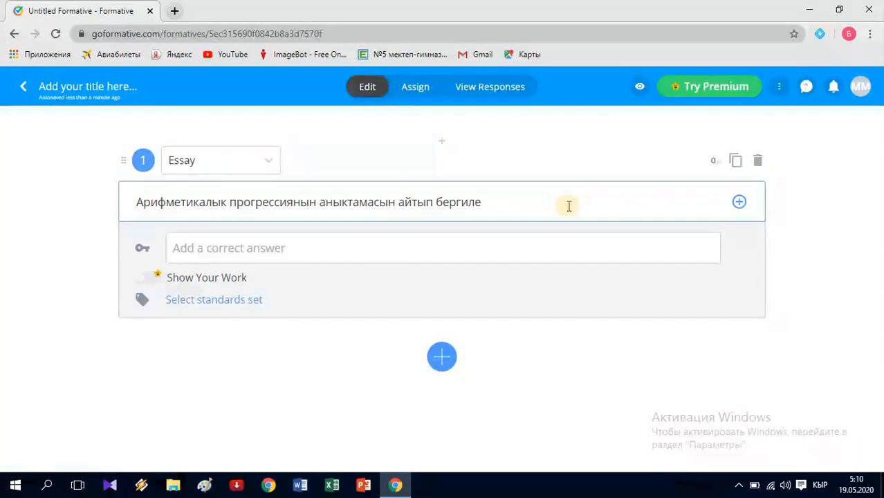
left_click(736, 161)
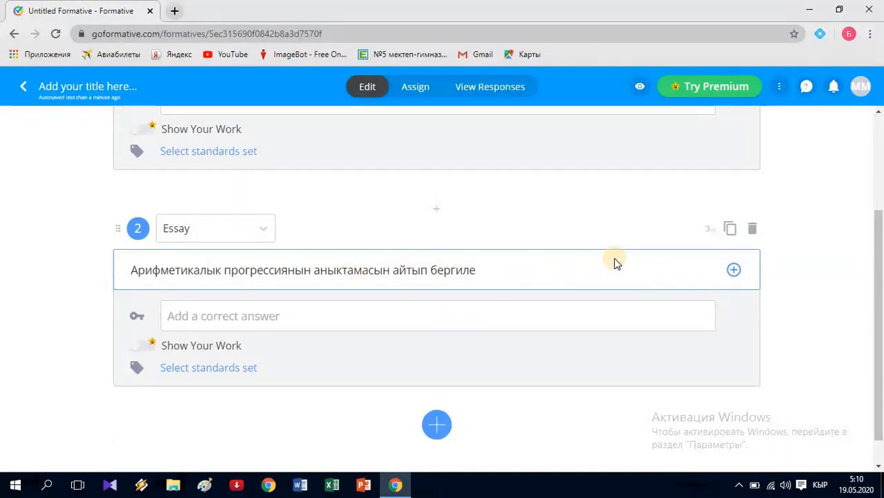
left_click(751, 230)
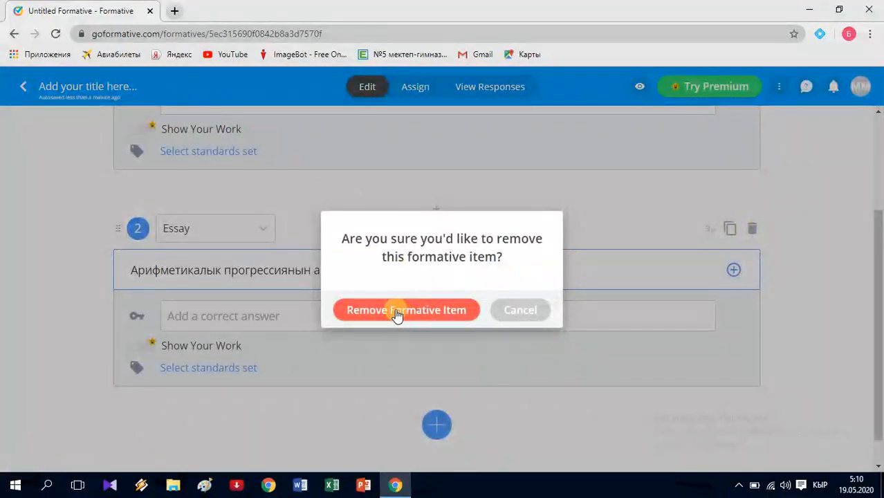
left_click(439, 314)
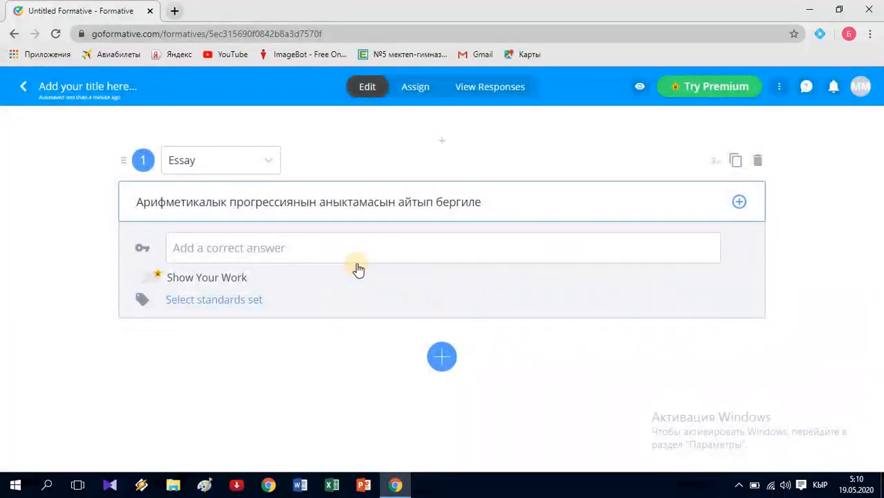
left_click(443, 359)
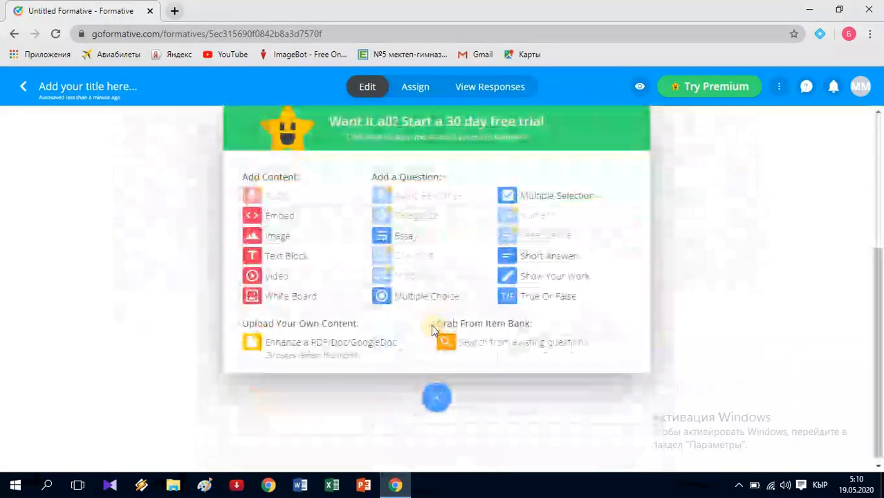
- Add a Multiple Choice question worded 'Амалды аткаргыла 5-8='
left_click(404, 299)
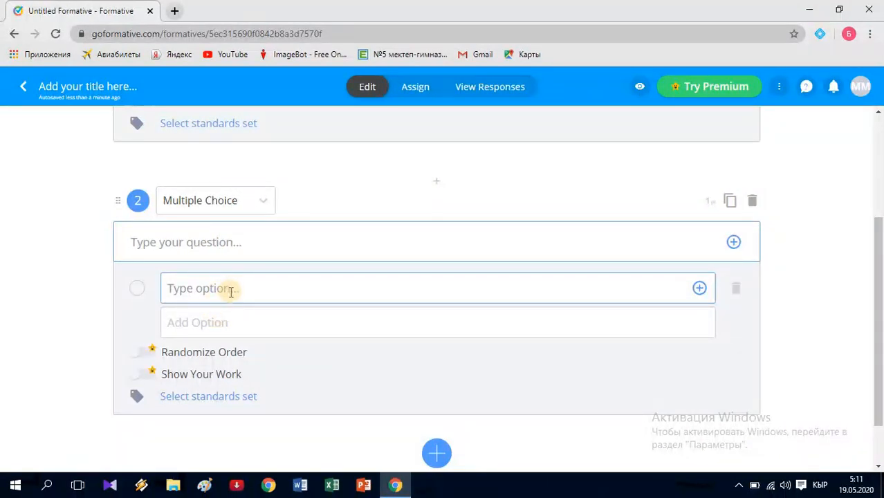
left_click(241, 243)
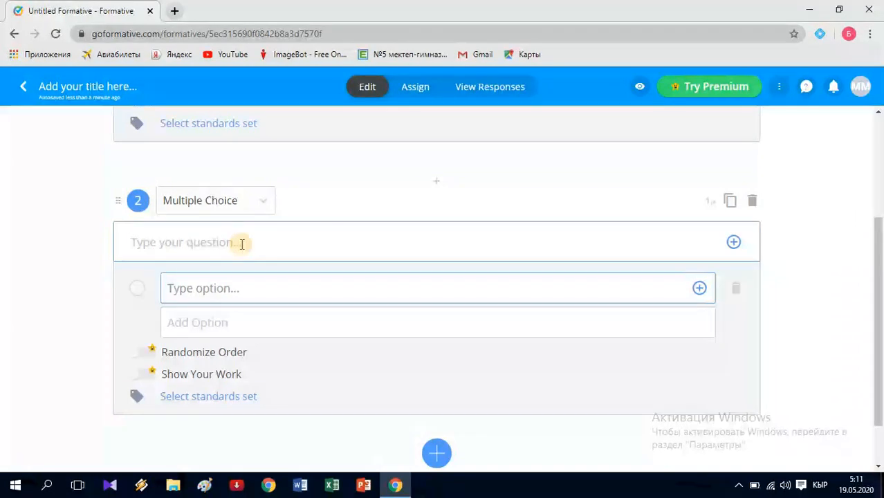
type("Амалды")
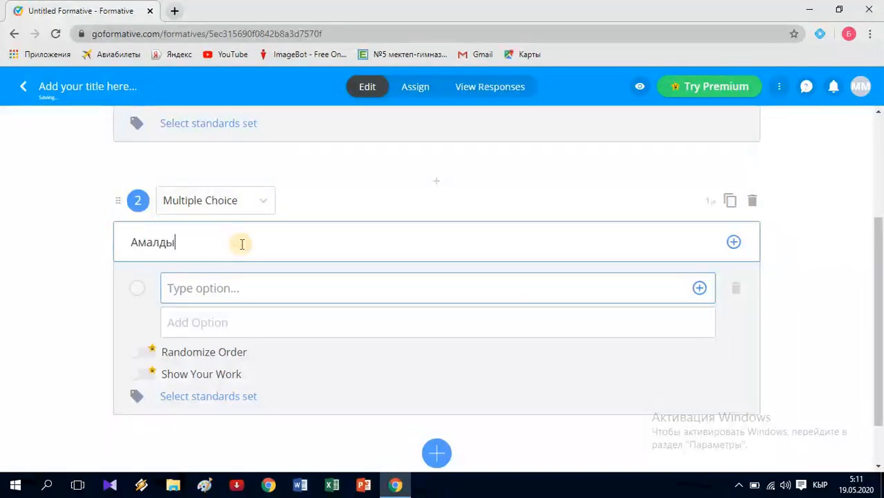
type(" аткаргыла")
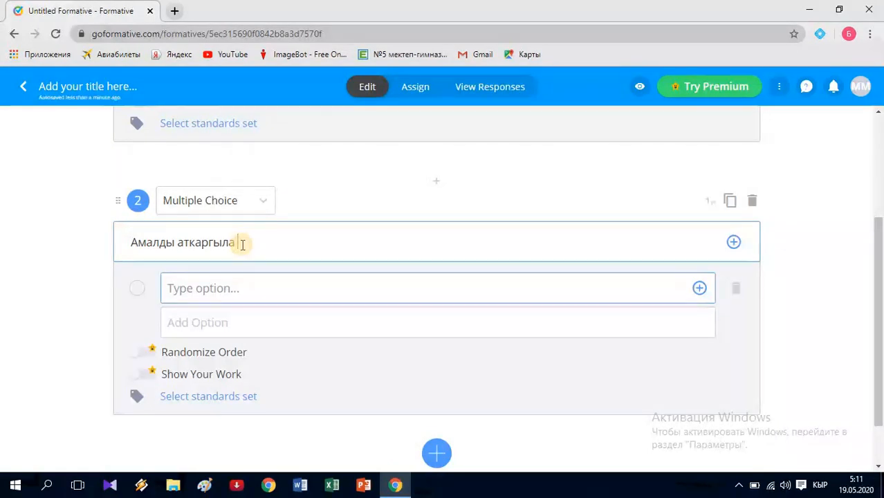
type(" 5")
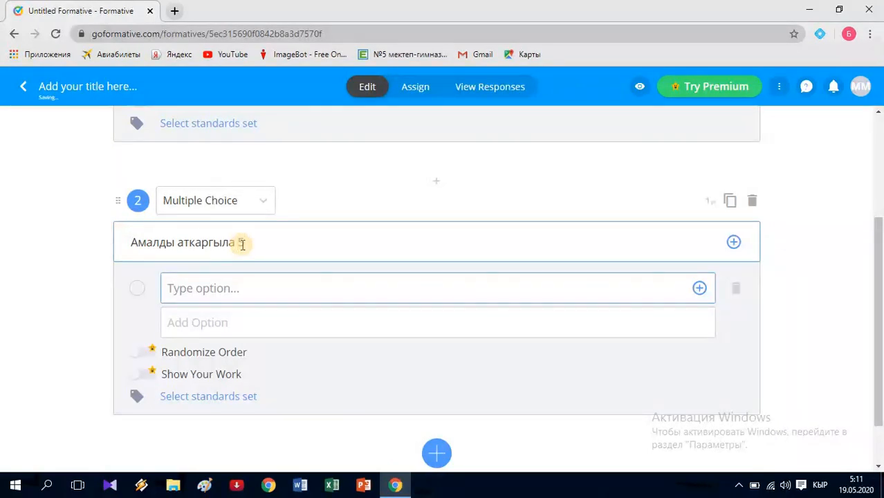
type("-8=")
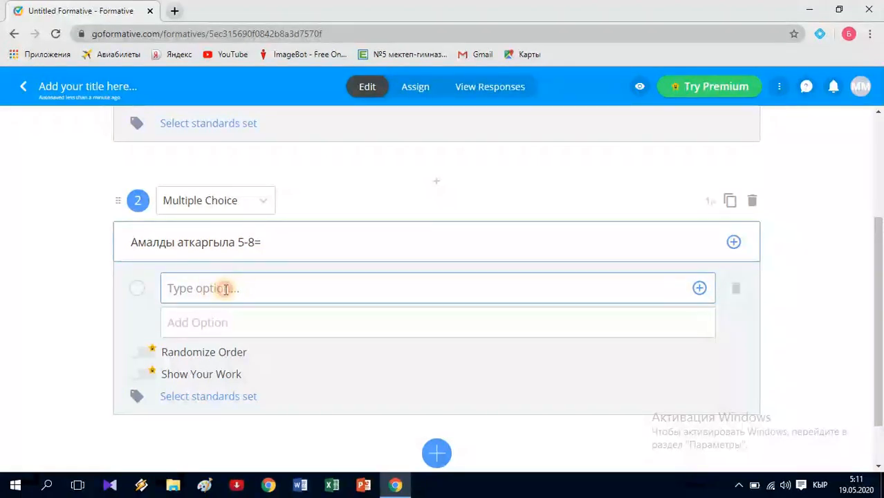
- Give it answer options 3, -3, 13 and -13, marking -3 as correct
left_click(228, 289)
type("3")
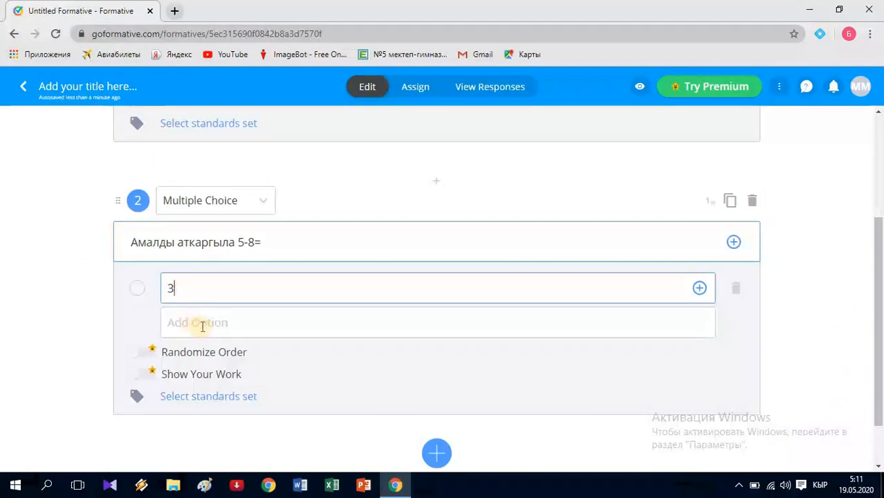
left_click(199, 322)
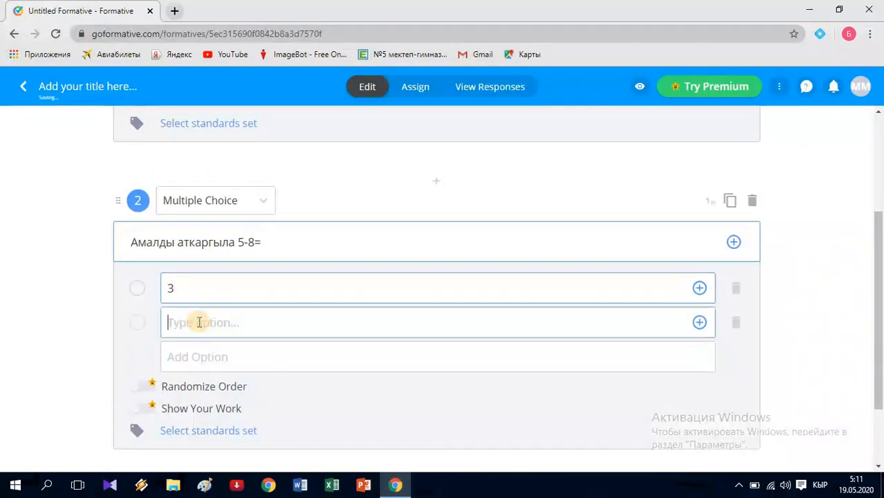
type("-3")
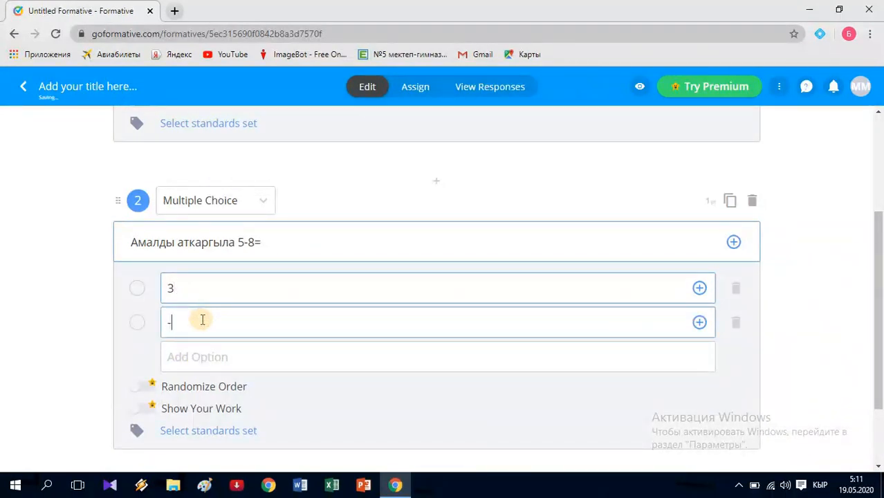
left_click(192, 355)
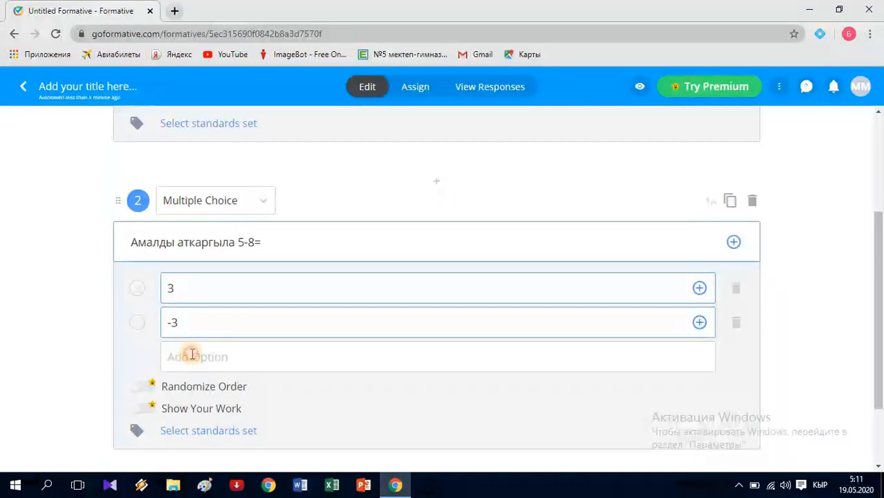
type("13")
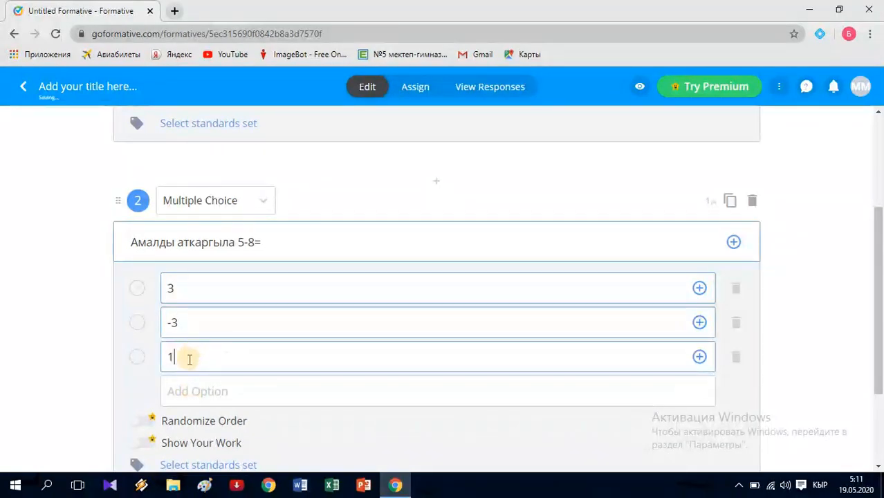
left_click(198, 387)
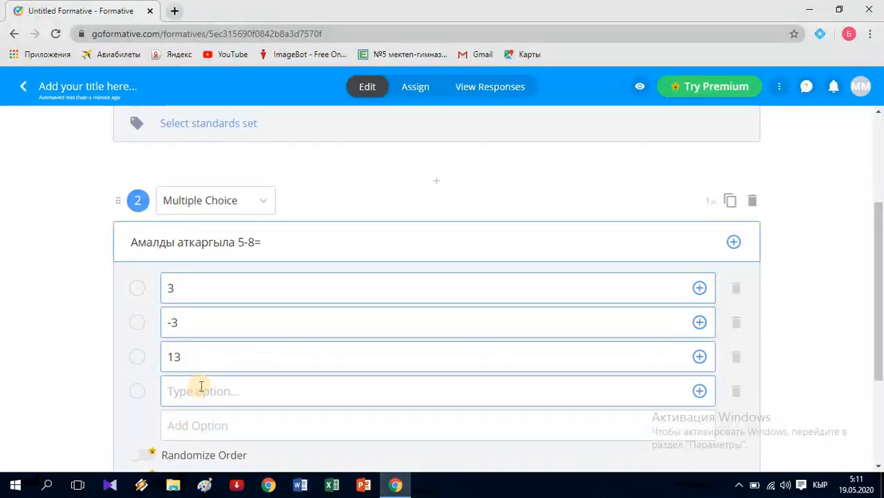
type("-13")
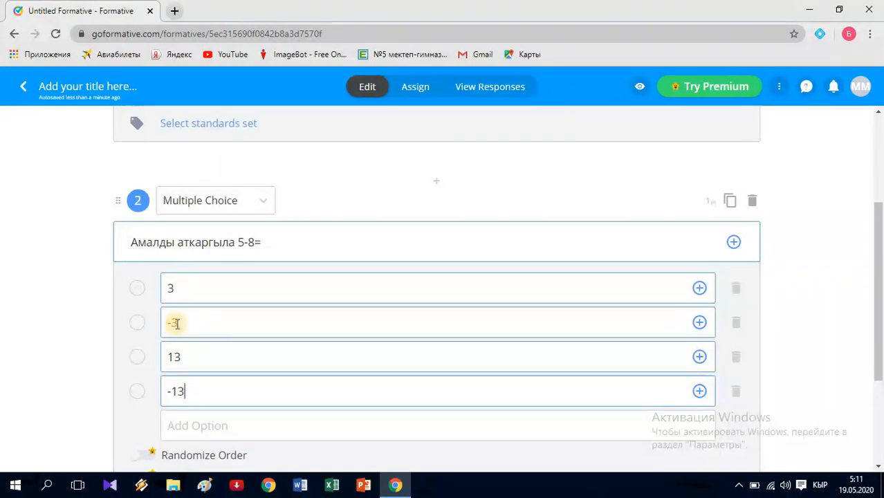
left_click(138, 323)
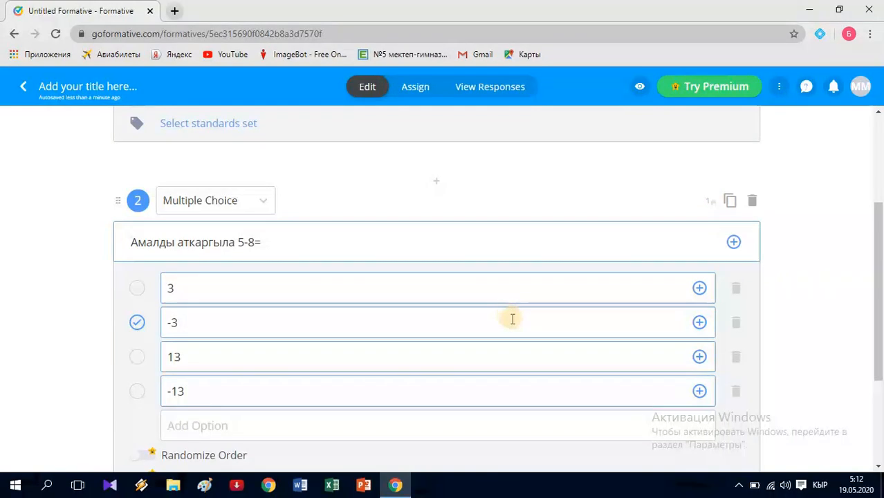
scroll(512, 318, "down", 3)
left_click(438, 391)
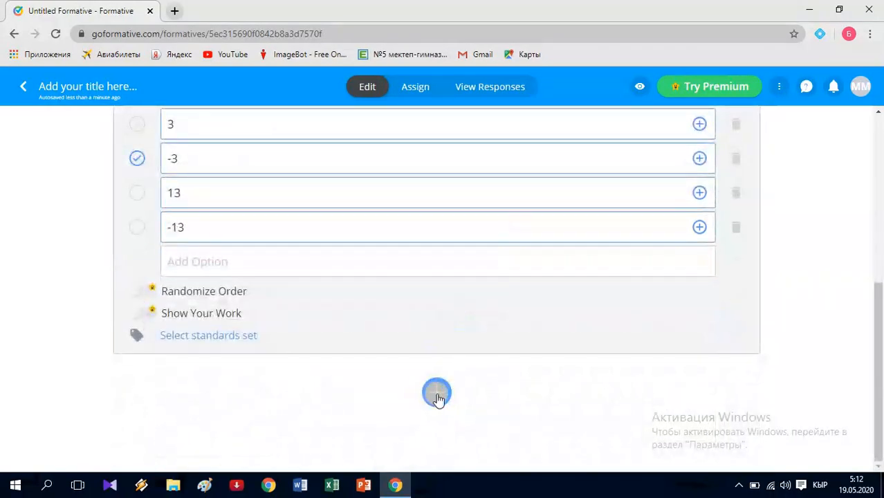
- Add a Multiple Selection question and type 'Эсептегиле' as its text
left_click(438, 391)
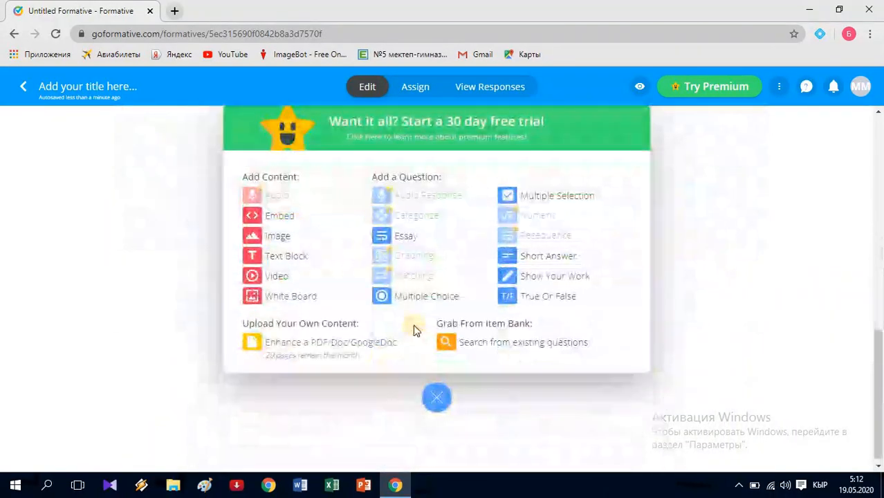
left_click(544, 197)
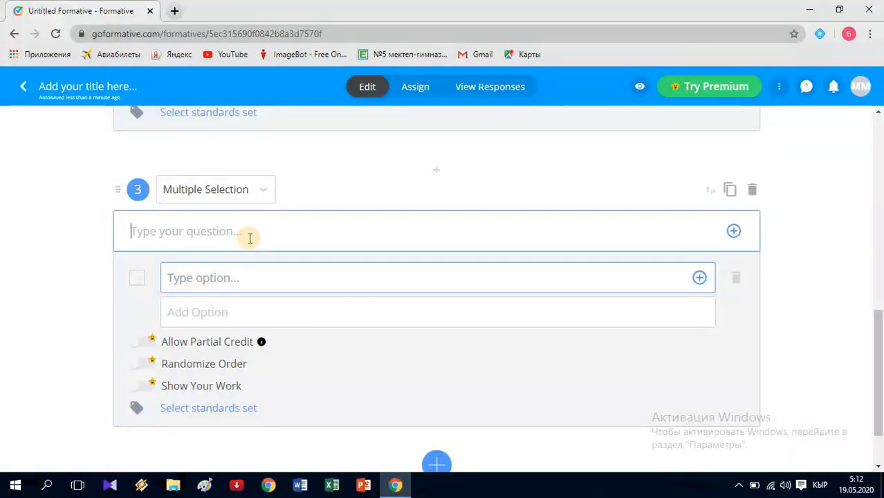
type("Эсепт")
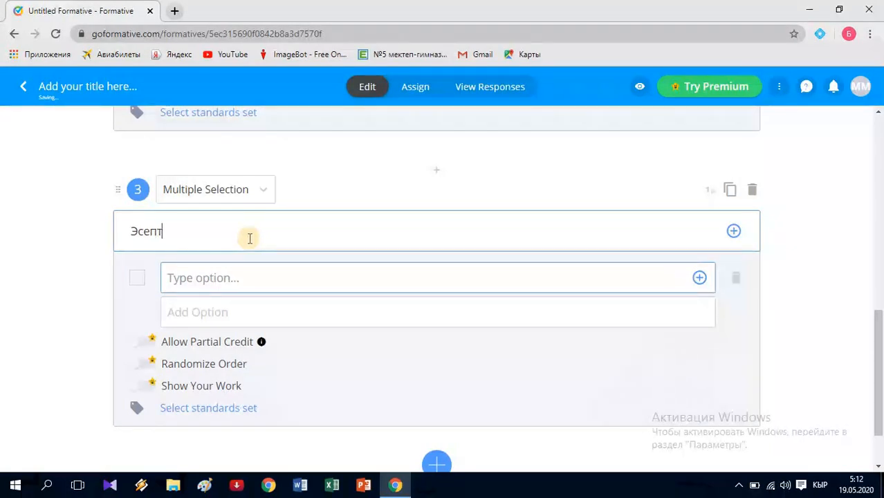
type("егиле")
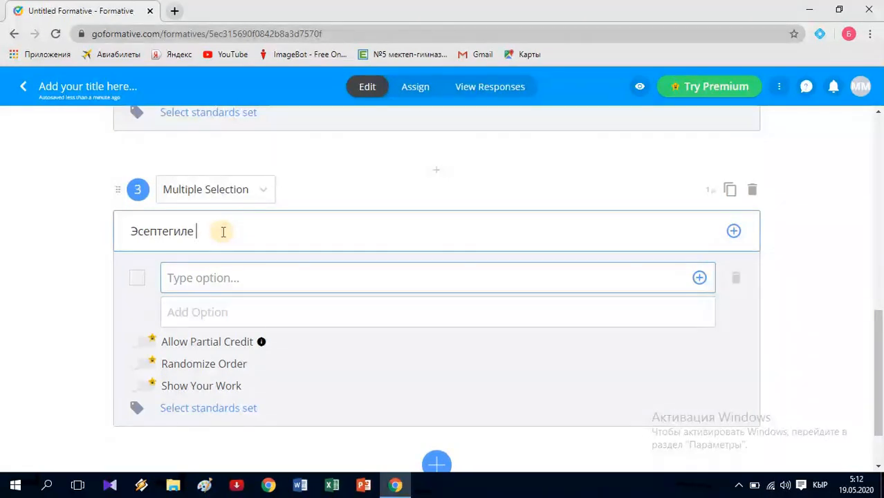
- Insert a Math expression into question 3 and delete its sample equation
left_click(731, 231)
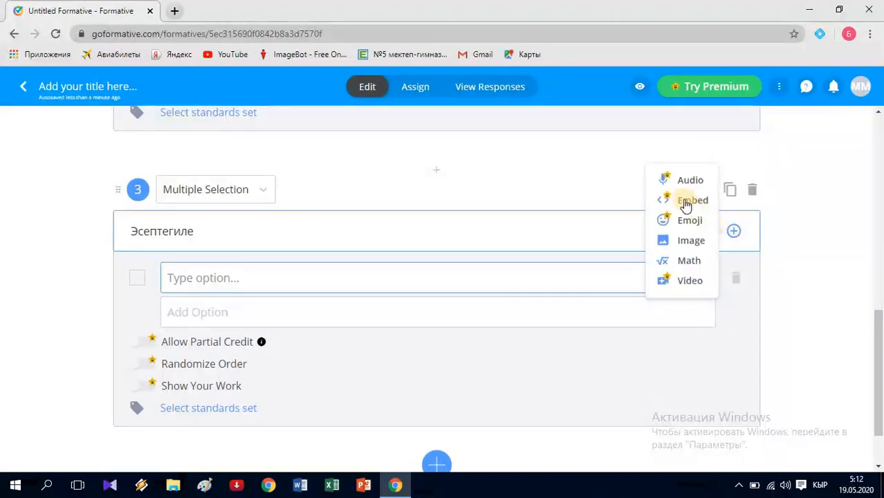
left_click(685, 263)
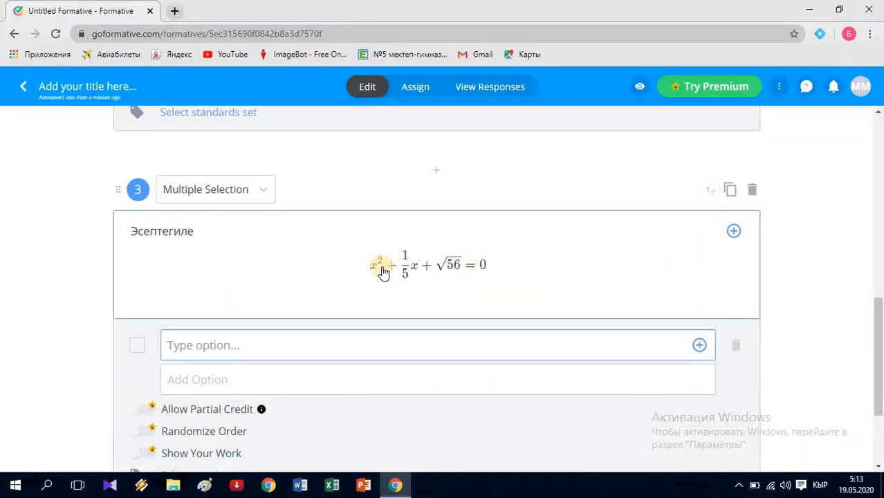
left_click(487, 265)
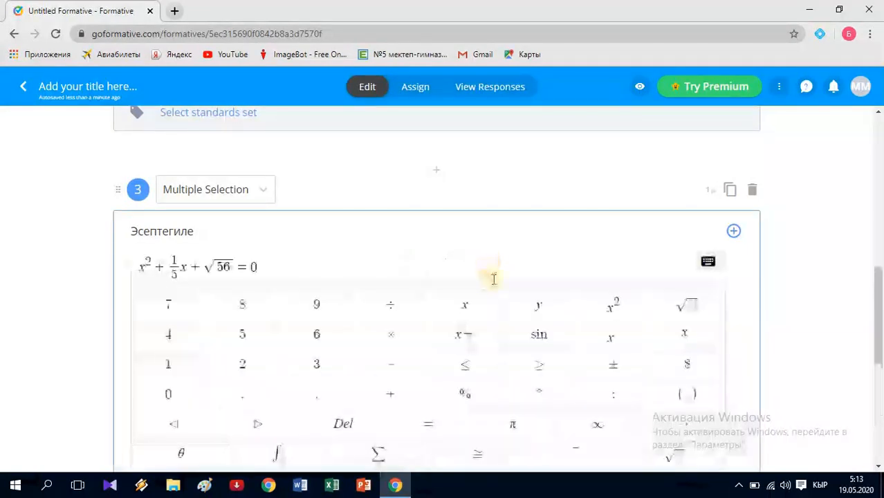
scroll(505, 298, "down", 1)
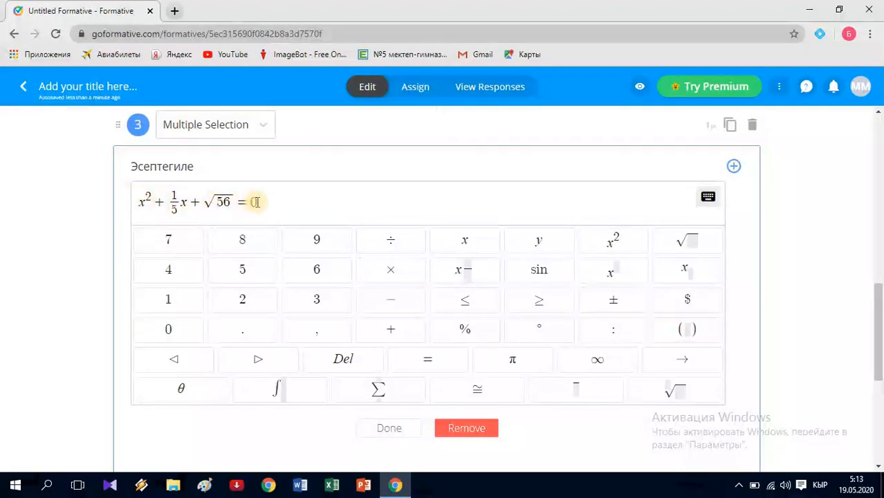
type("0")
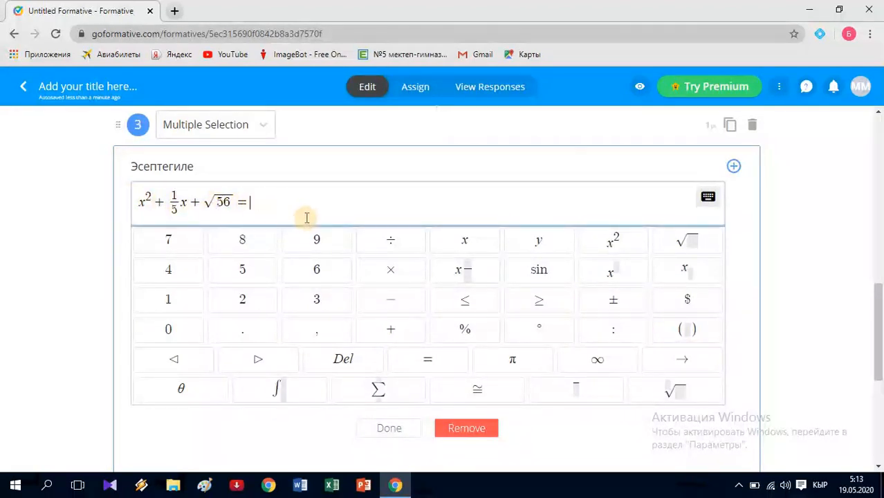
key("BackSpace")
key("BackSpace")
key("BackSpace")
key("BackSpace")
key("BackSpace")
key("BackSpace")
key("BackSpace")
key("BackSpace")
key("BackSpace")
key("BackSpace")
key("BackSpace")
key("BackSpace")
key("BackSpace")
key("BackSpace")
key("BackSpace")
key("BackSpace")
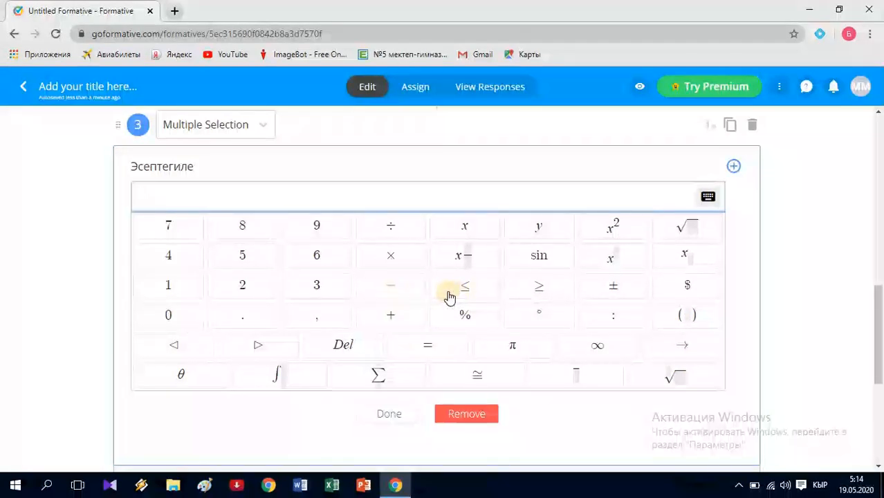
- Enter 2 × 1/4 = as question 3's equation, removing the stray equals sign from the denominator
type("2")
left_click(390, 260)
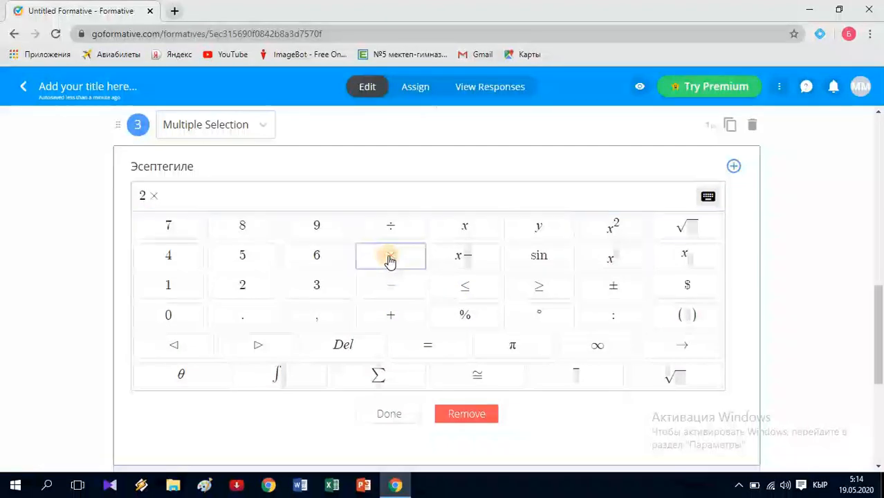
left_click(467, 258)
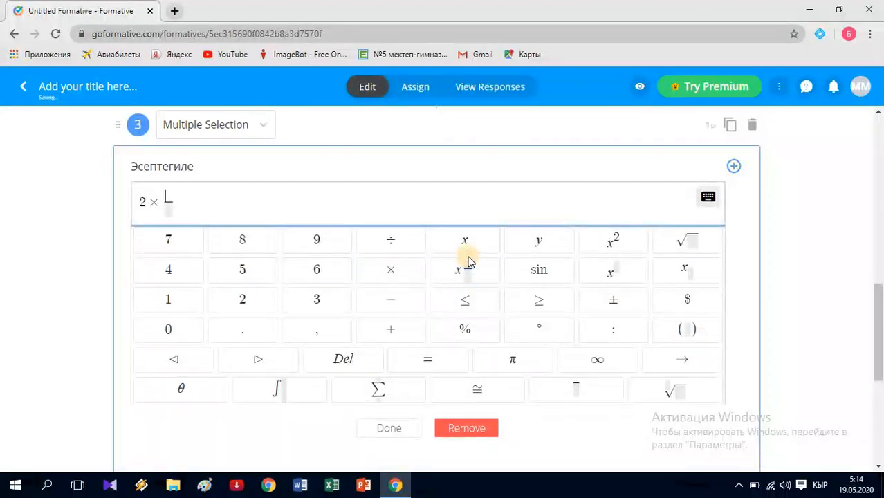
type("1/")
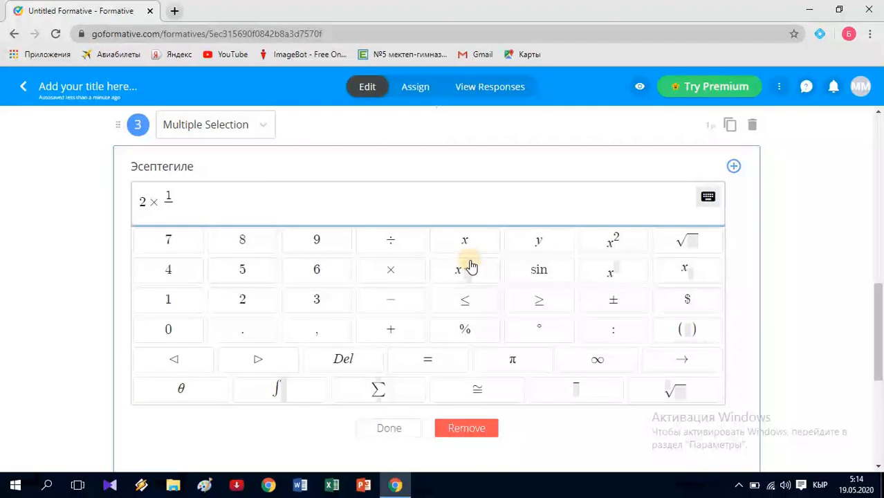
type("4 =")
left_click(388, 429)
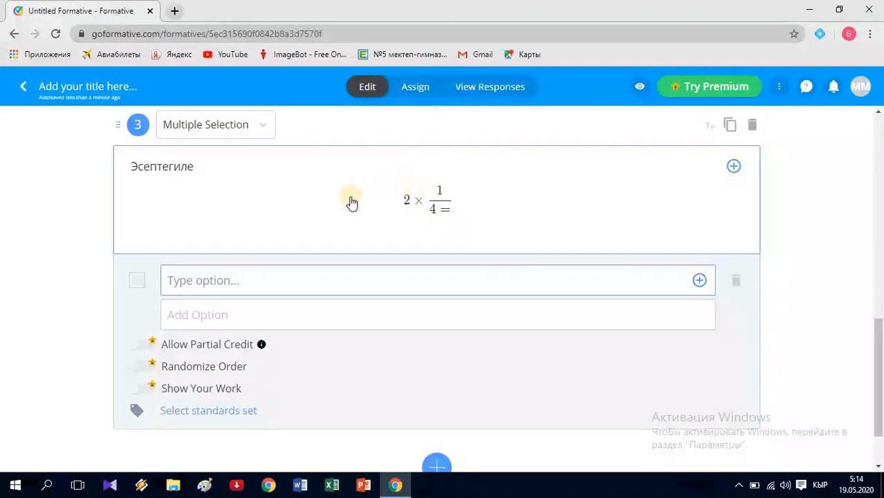
left_click(457, 202)
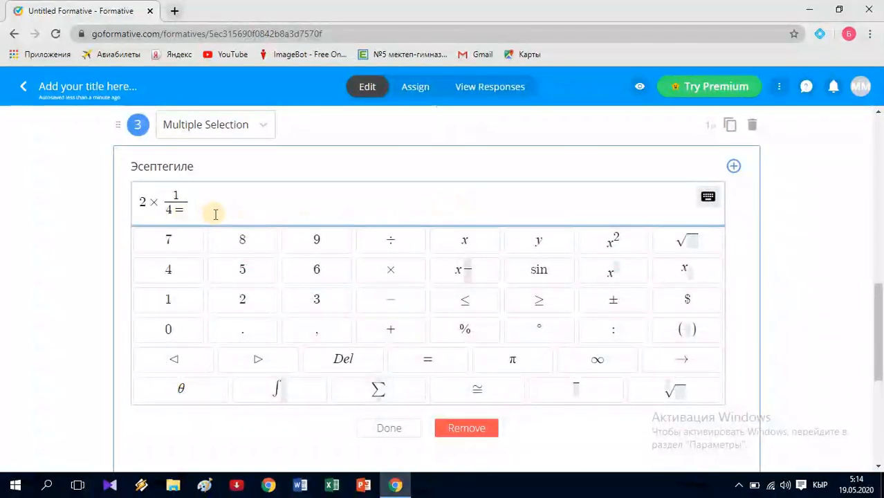
key("BackSpace")
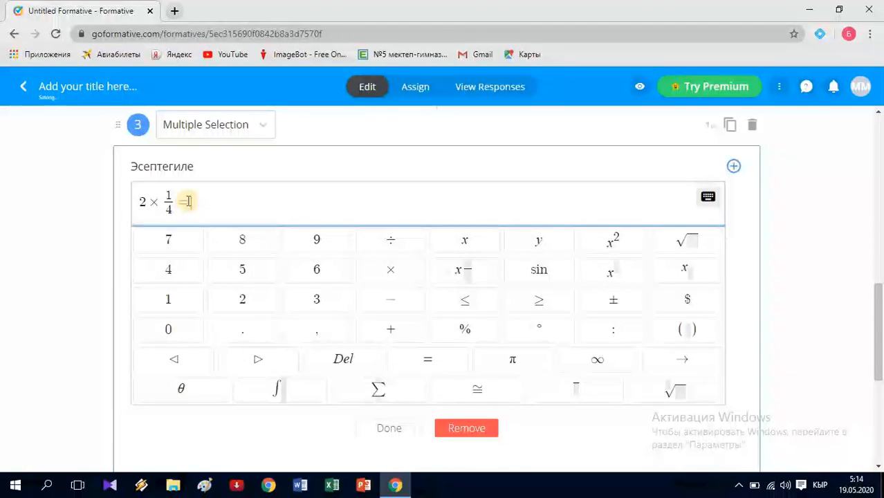
left_click(399, 428)
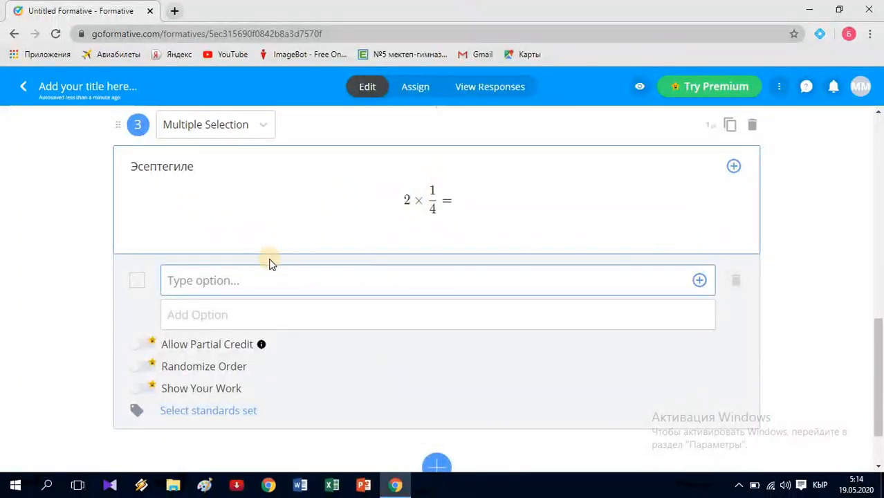
- Enter 2 as the first answer choice and a math fraction 1/2 as the second
left_click(252, 280)
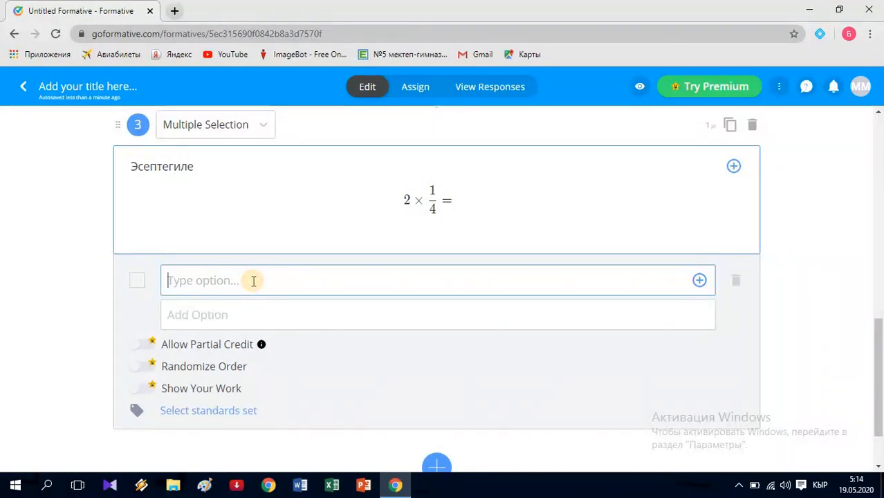
type("2")
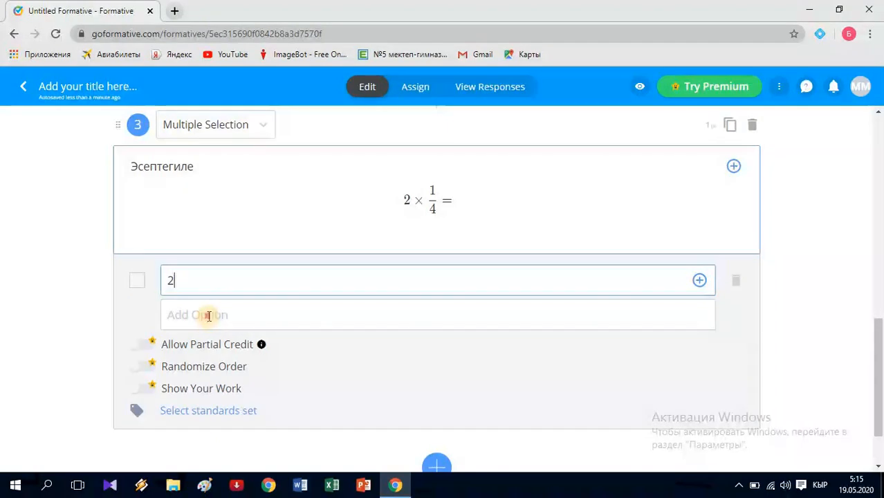
left_click(209, 316)
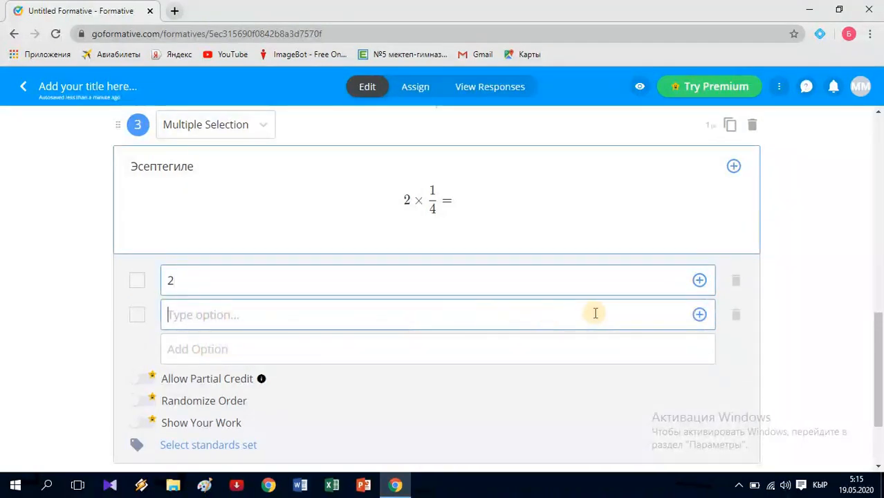
left_click(699, 315)
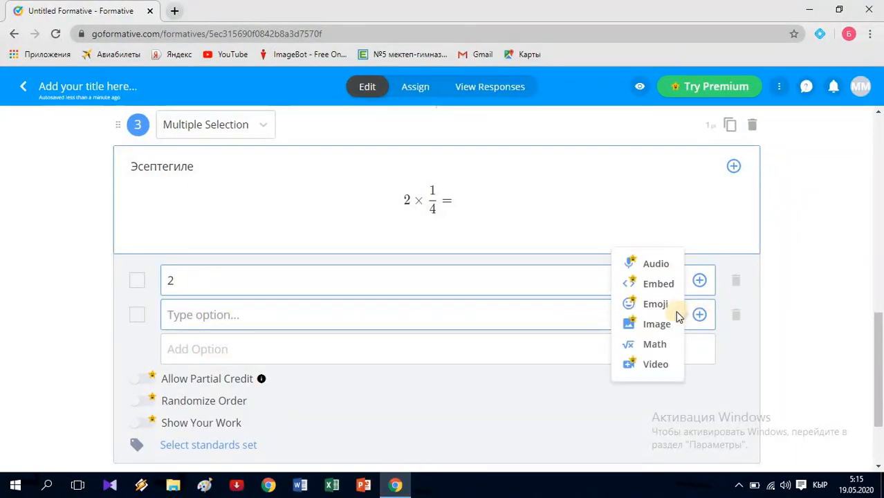
left_click(649, 344)
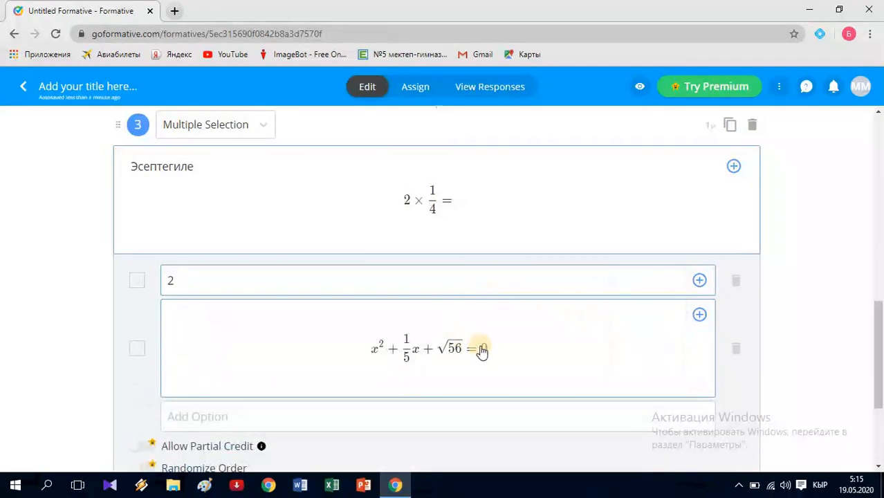
left_click(485, 349)
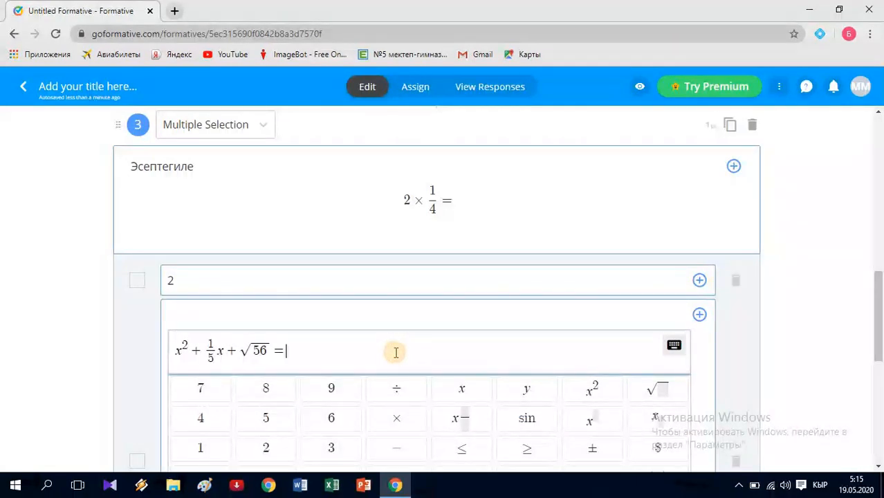
key("BackSpace")
key("BackSpace")
key("BackSpace")
key("BackSpace")
key("BackSpace")
key("BackSpace")
key("BackSpace")
key("BackSpace")
key("BackSpace")
key("BackSpace")
key("BackSpace")
key("BackSpace")
key("BackSpace")
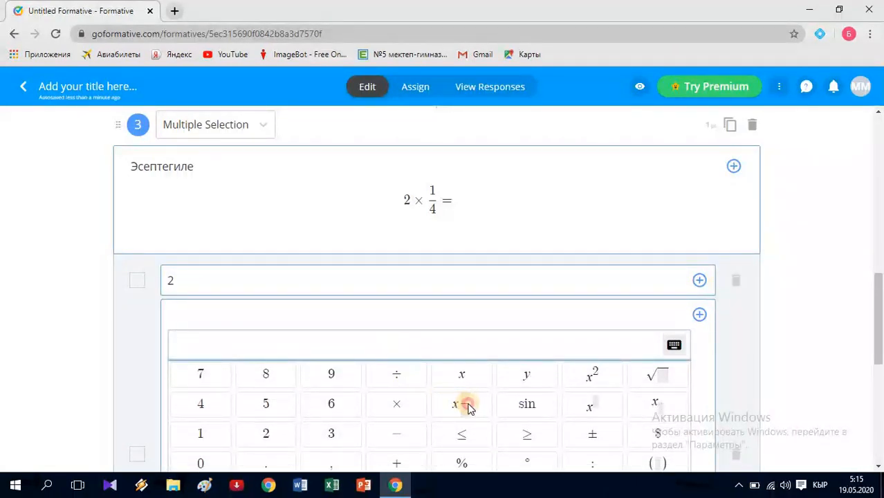
left_click(462, 404)
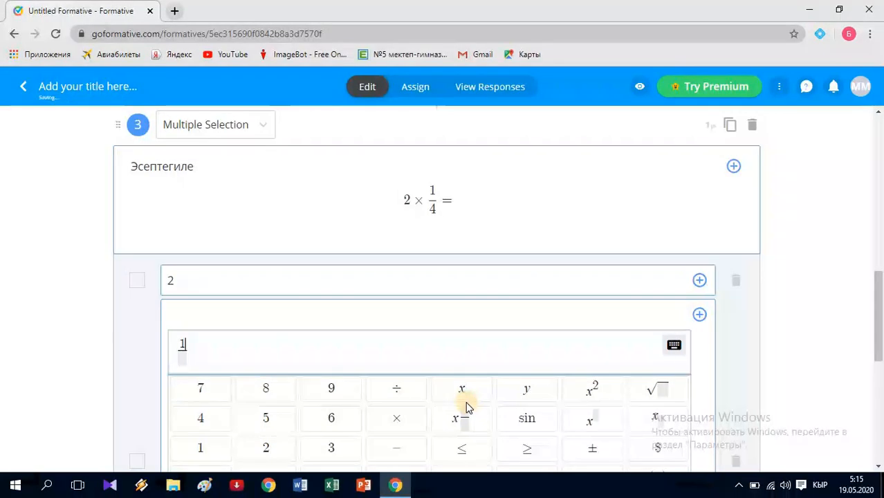
type("2")
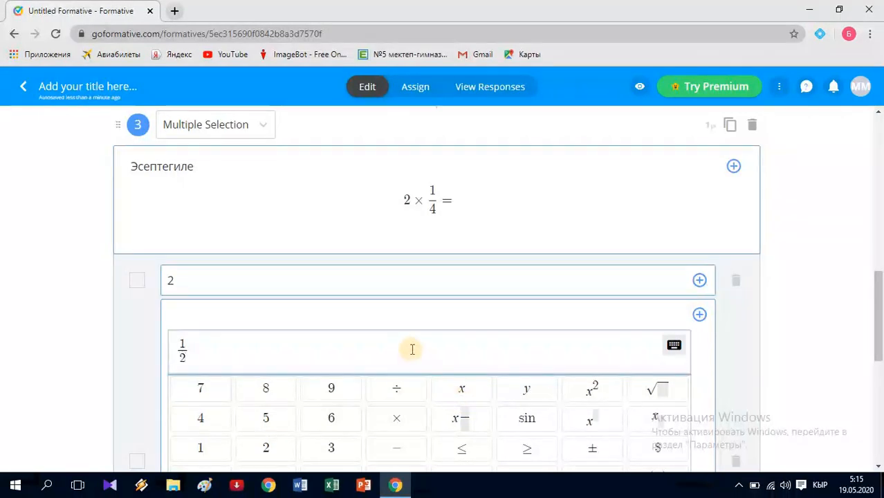
scroll(414, 347, "down", 4)
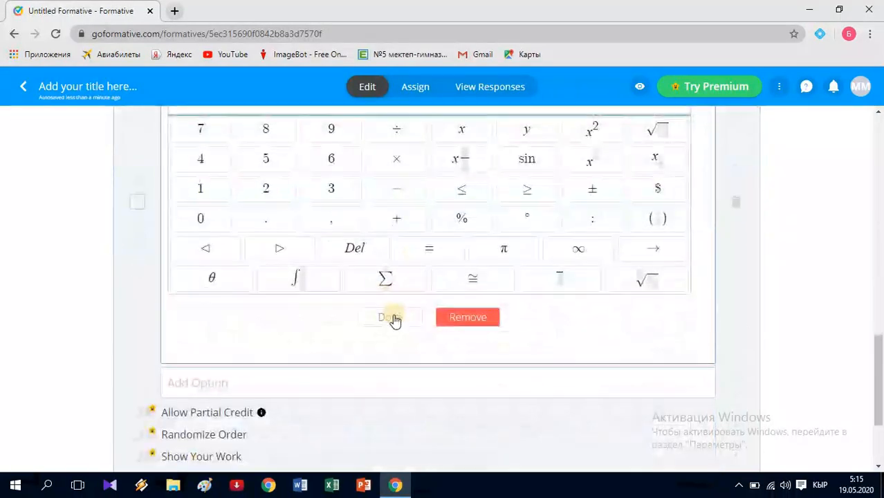
left_click(390, 317)
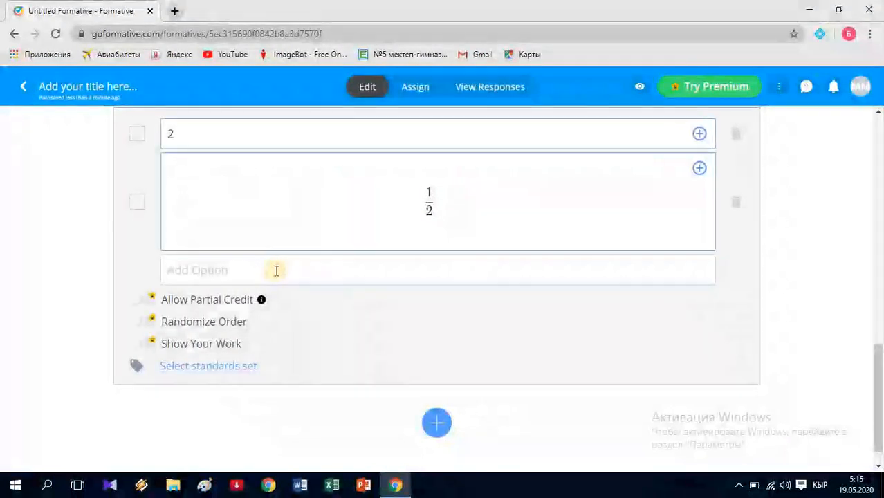
- Add the third and fourth answer choices, 8 and 0,5
left_click(248, 333)
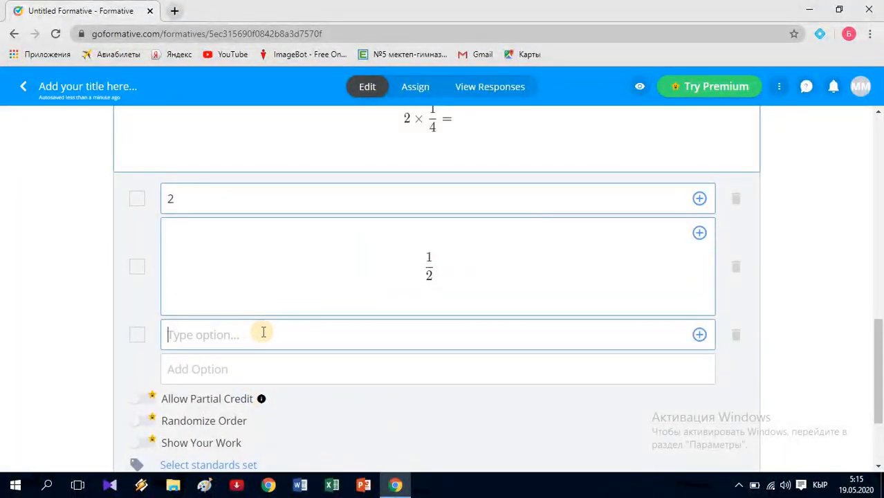
type("8")
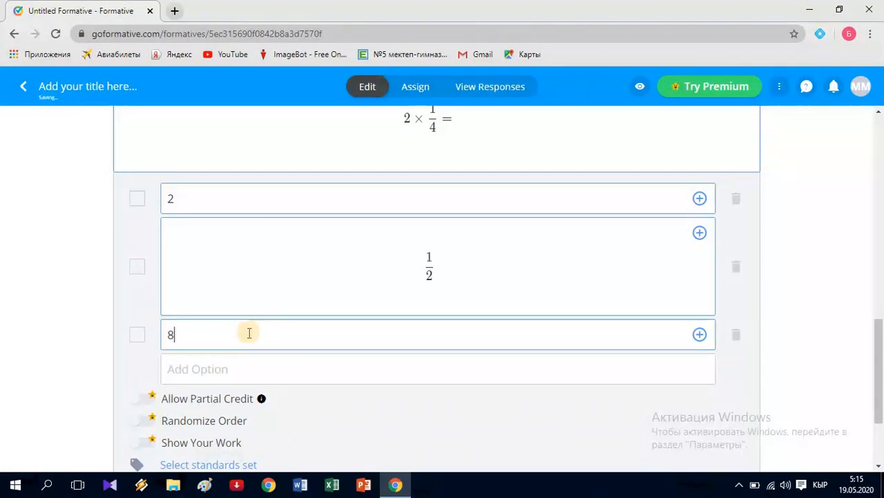
left_click(219, 369)
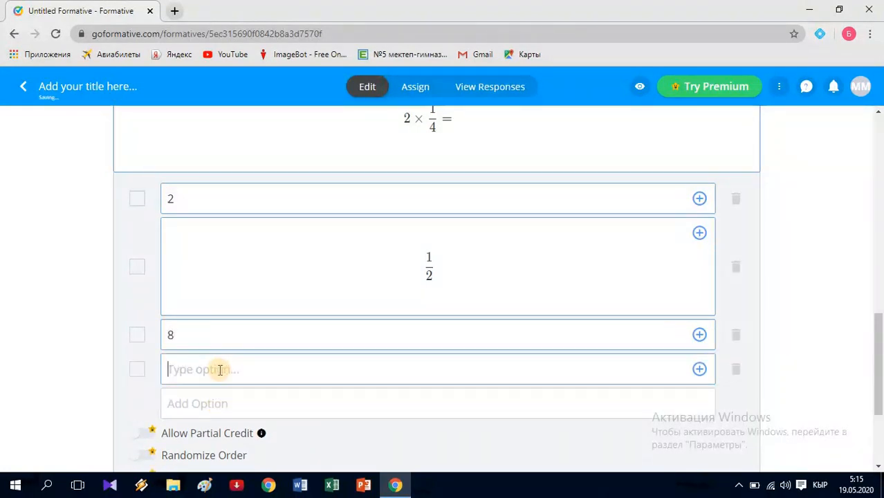
type("0,5")
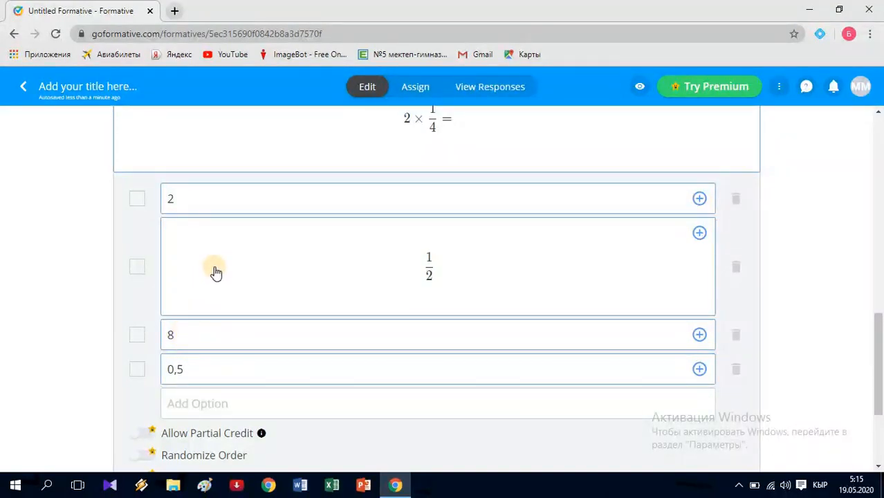
scroll(220, 270, "up", 1)
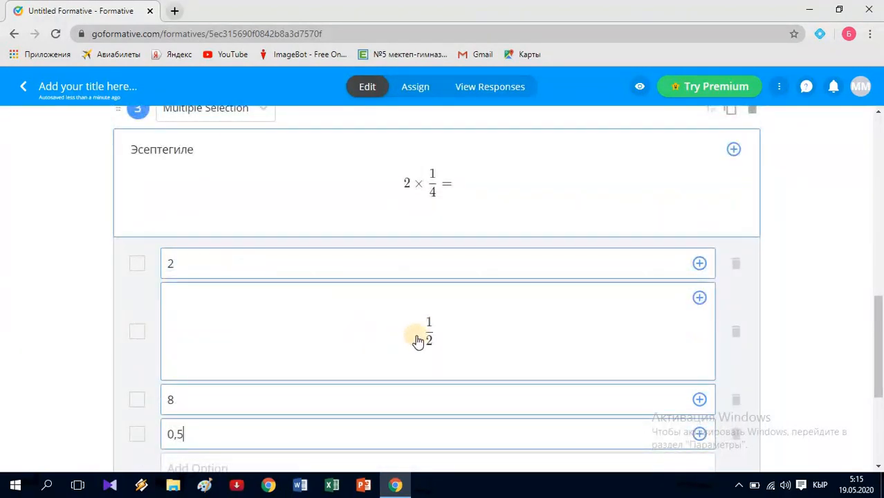
scroll(410, 332, "down", 1)
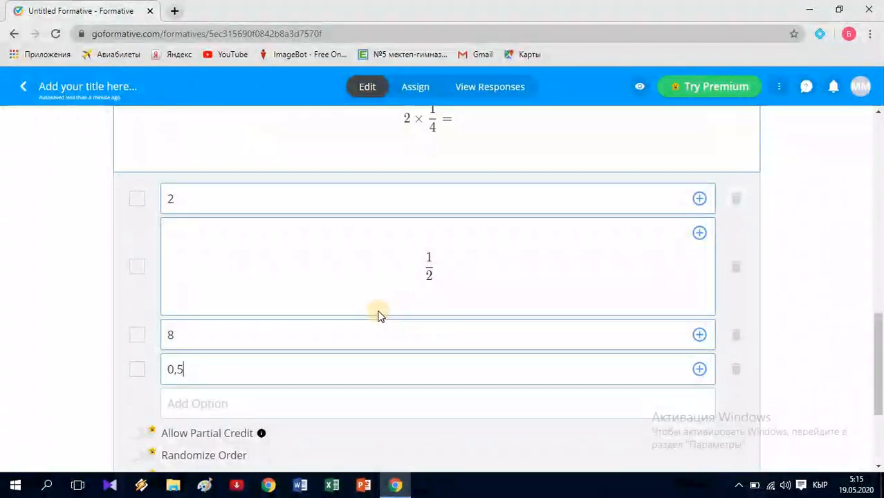
- Tick the 1/2 and 0,5 options as correct and review question 3
left_click(136, 267)
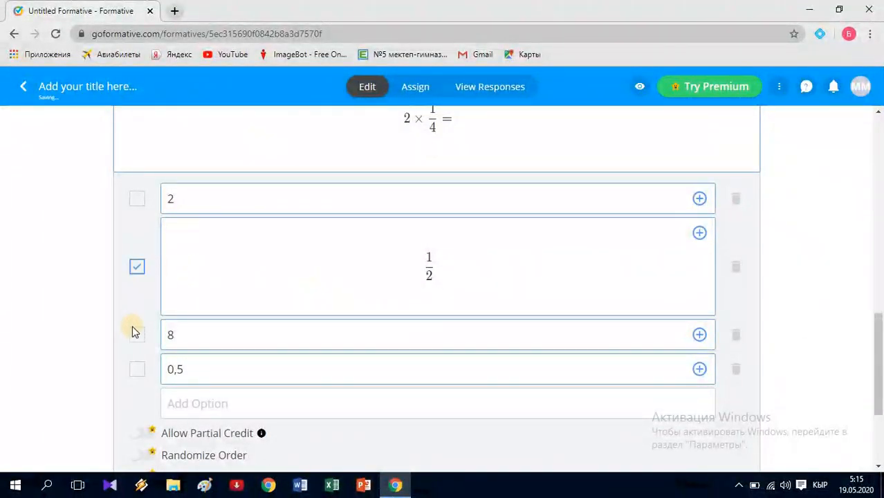
left_click(136, 368)
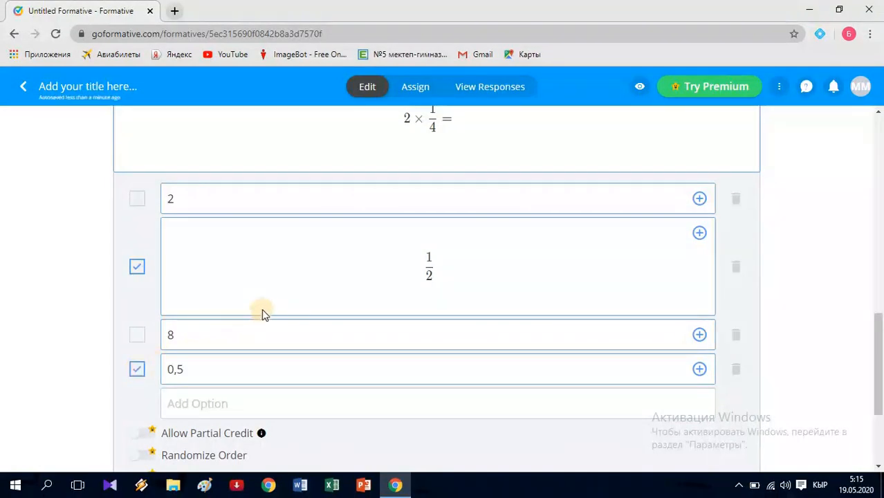
scroll(543, 311, "up", 1)
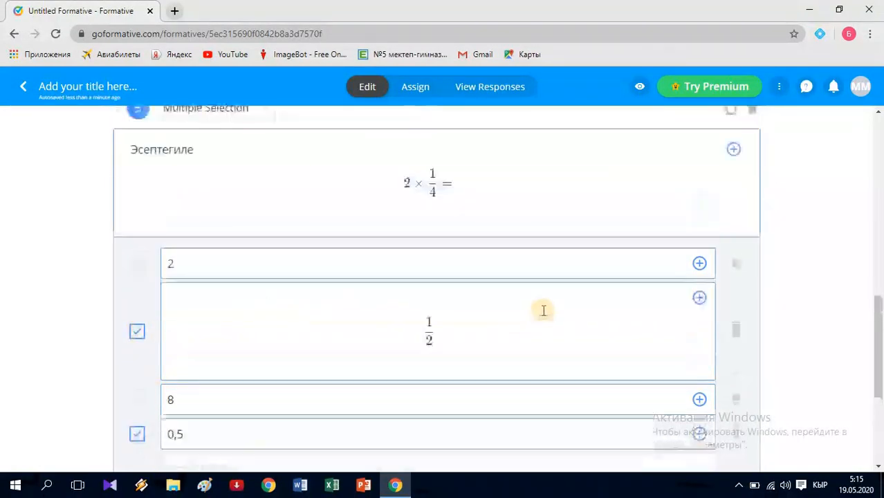
scroll(594, 269, "up", 1)
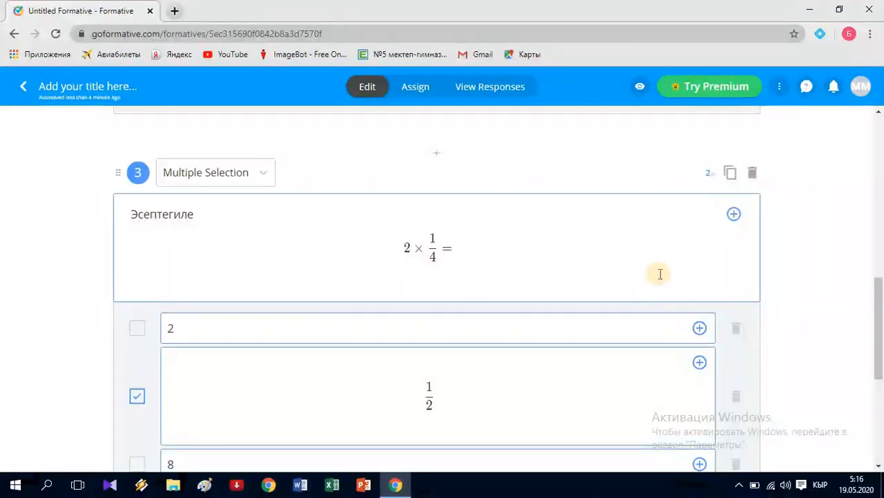
scroll(666, 282, "down", 5)
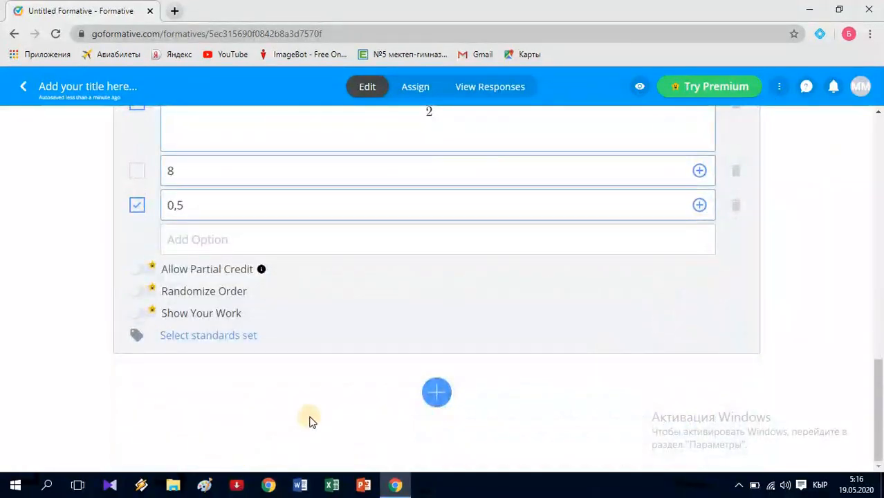
- Add a Short Answer question 4 reading 'Кошуу жана кемитуу амалдары канчанчы баскычтагы амалдар?'
left_click(436, 392)
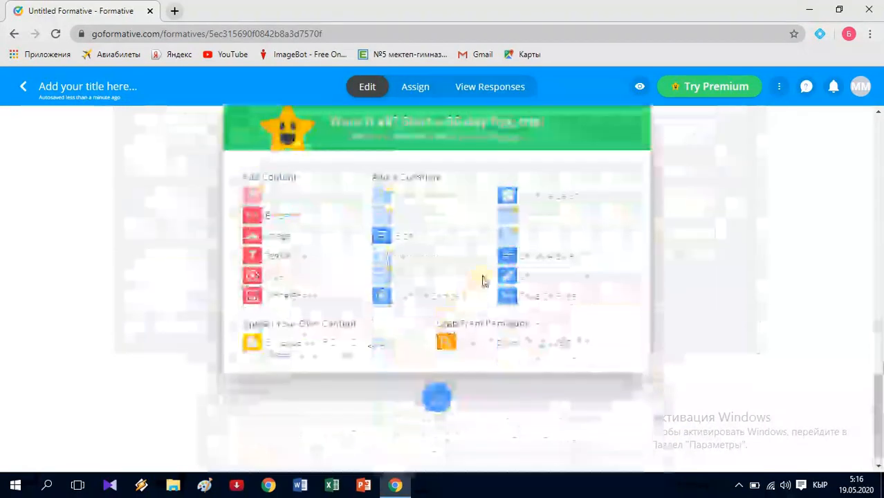
left_click(529, 265)
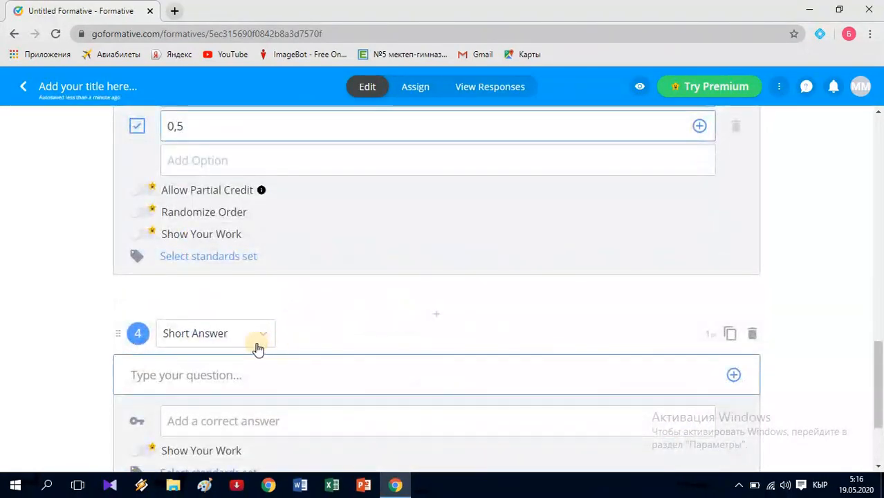
scroll(249, 332, "down", 1)
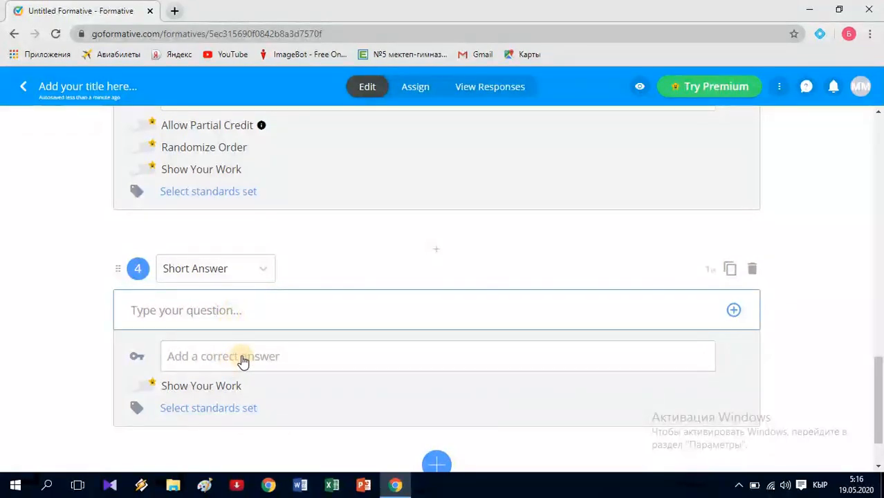
left_click(251, 312)
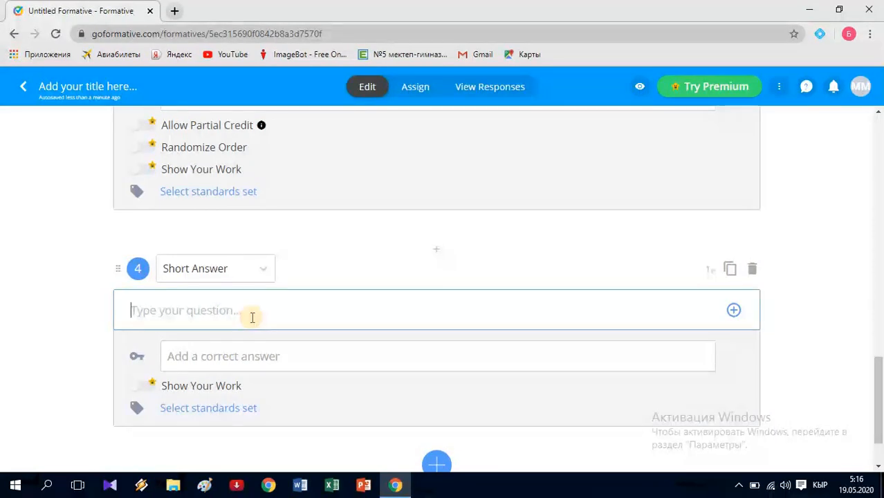
type("Ко")
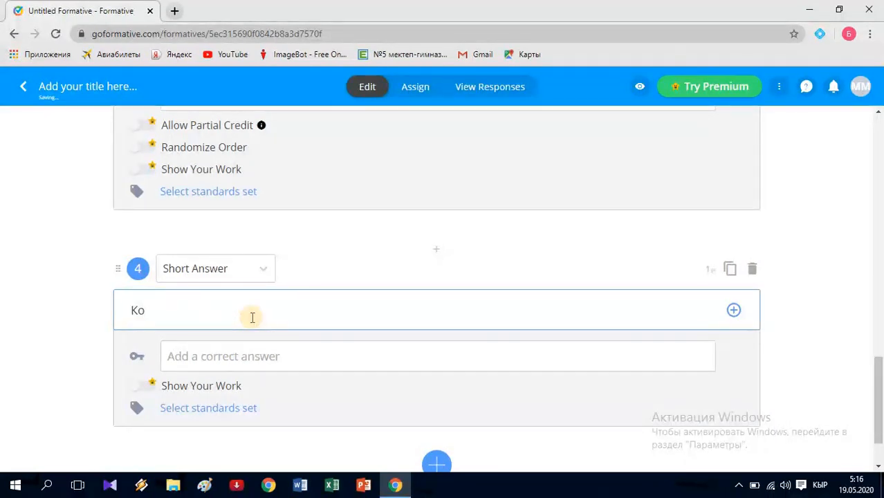
type("шуу жана кем")
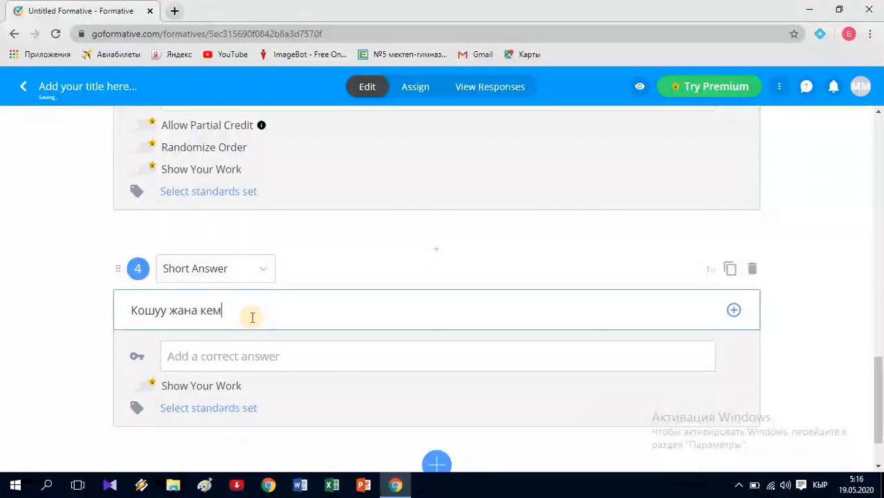
type("ит")
type("у")
type("у амалд")
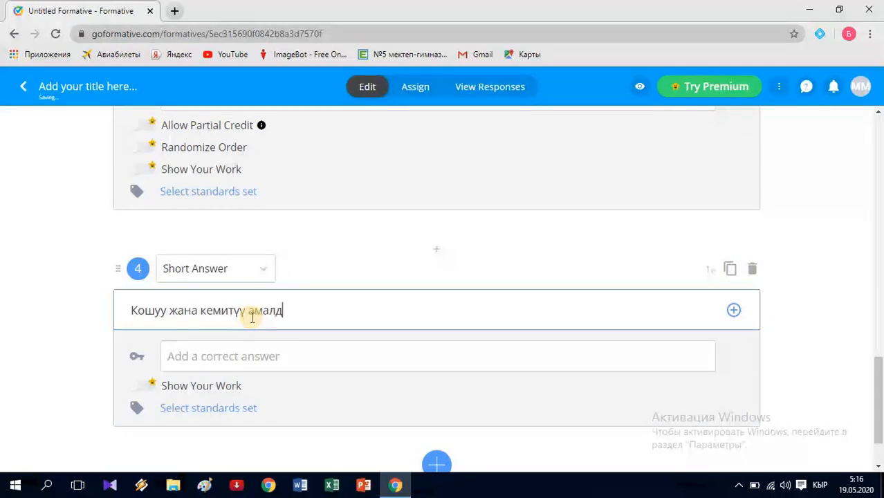
type("ары к")
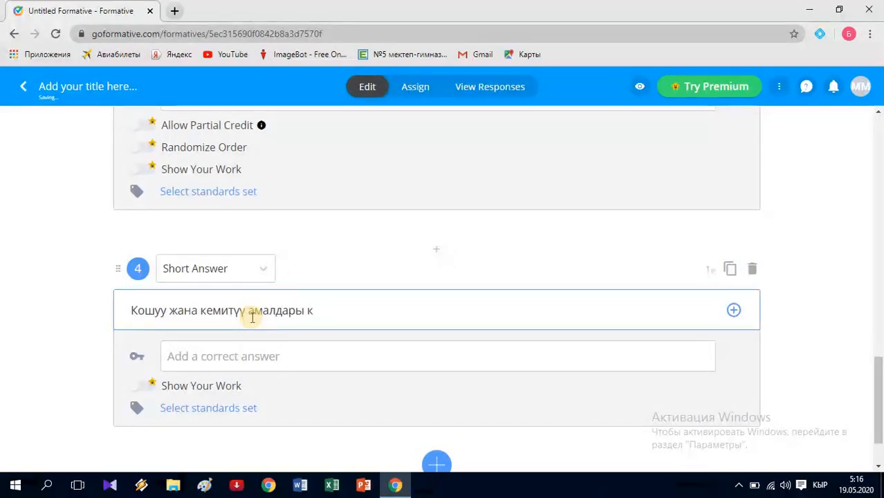
type("анчанчы")
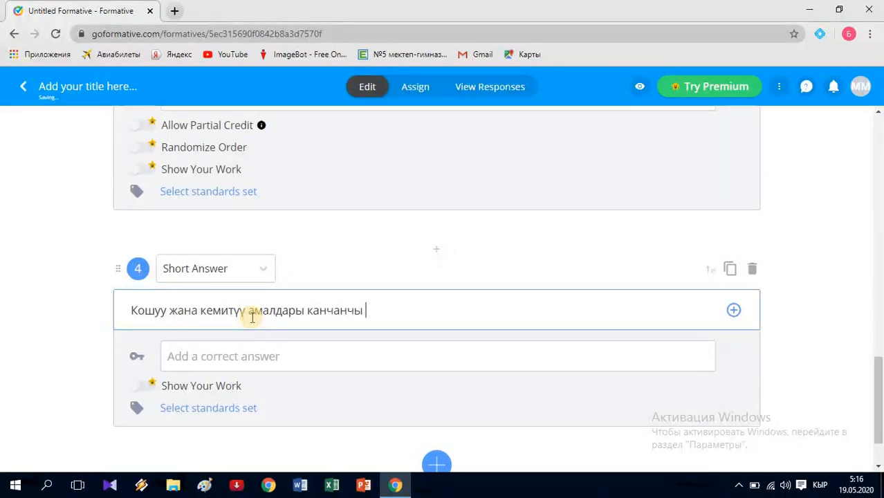
type(" баскы")
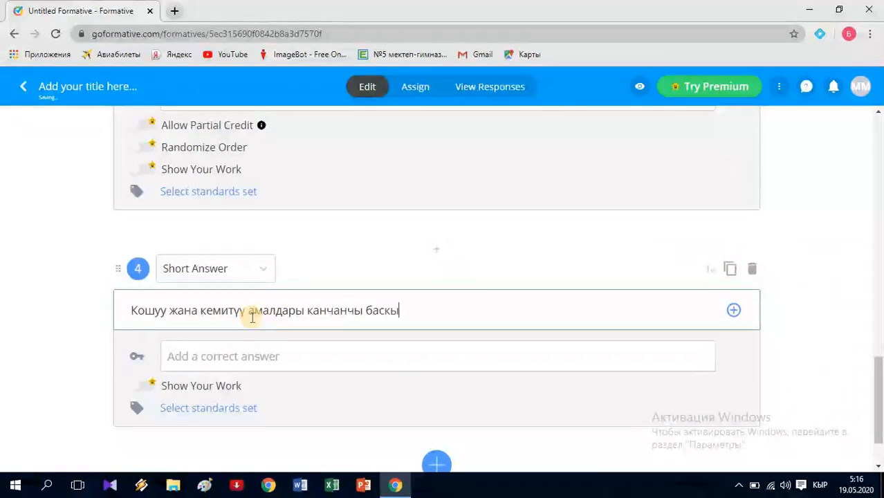
type("чтагы ам")
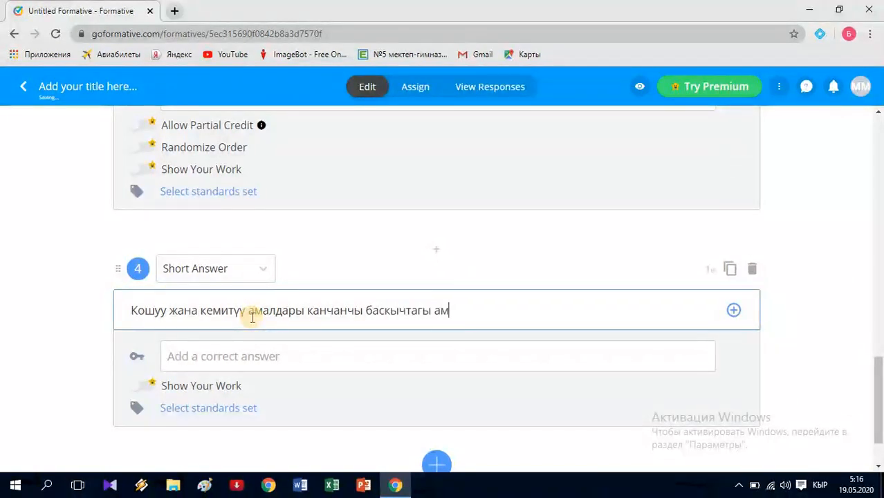
type("алдар")
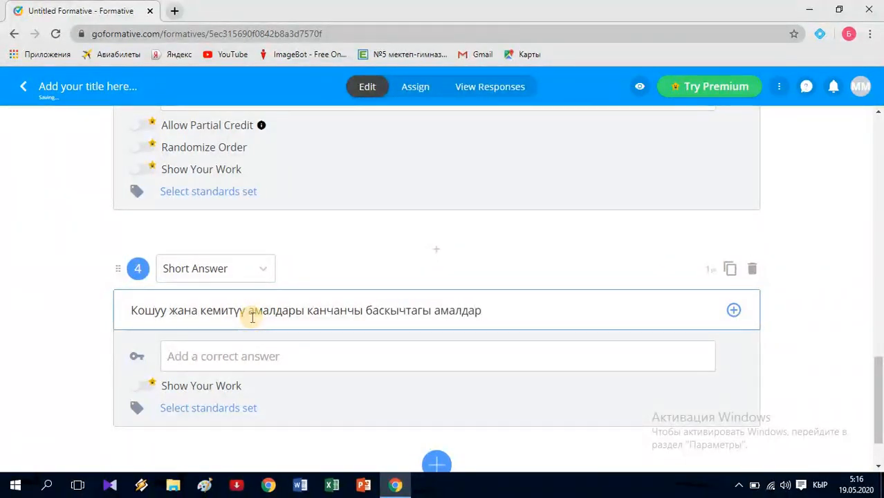
type("?")
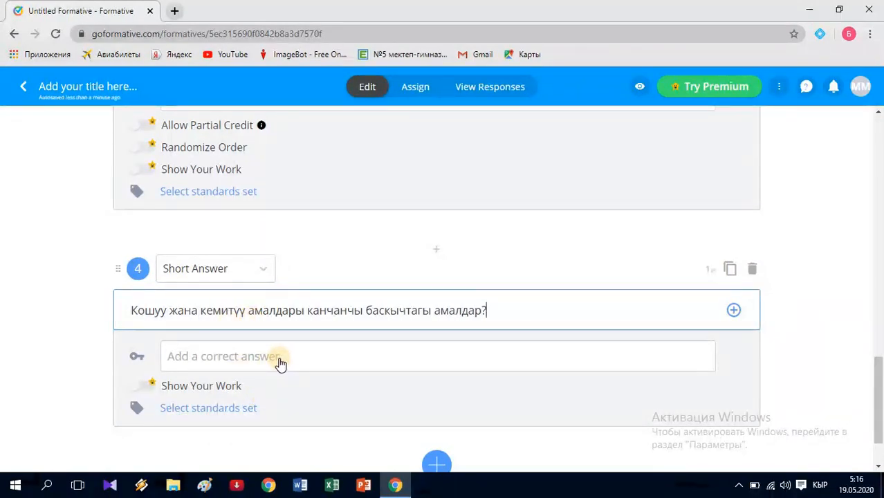
scroll(283, 361, "down", 1)
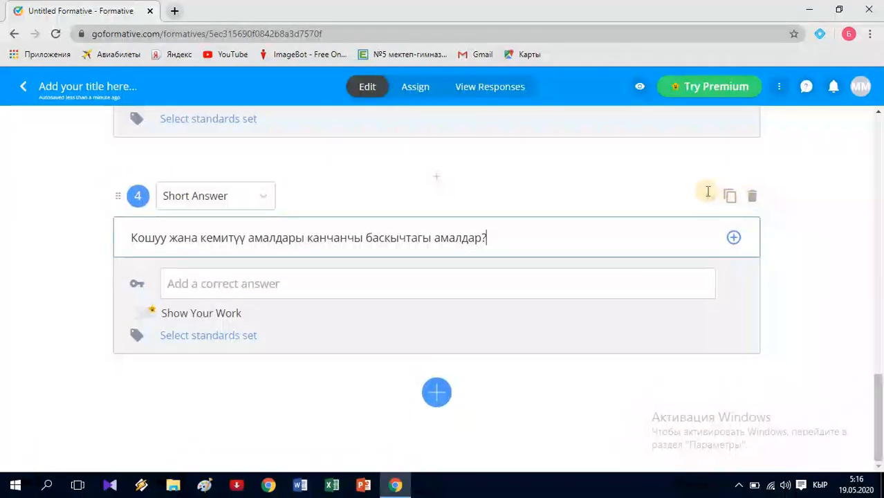
- Add a Show Your Work question 5 with the prompt 'Маселени чыгаруу схемасын түзгүлө'
left_click(434, 395)
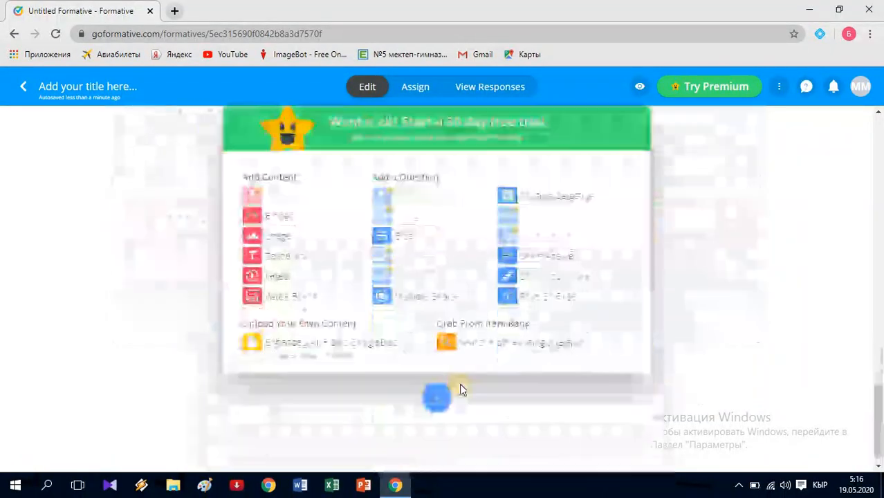
left_click(546, 280)
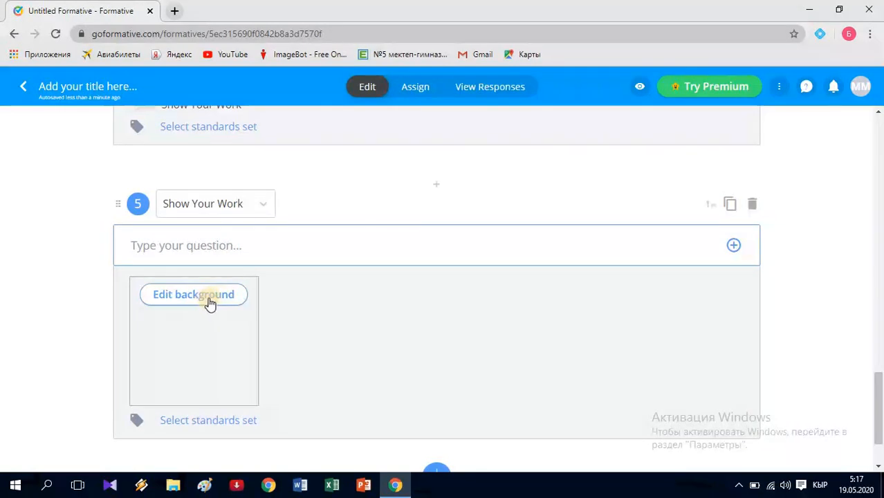
left_click(251, 249)
type("Mac")
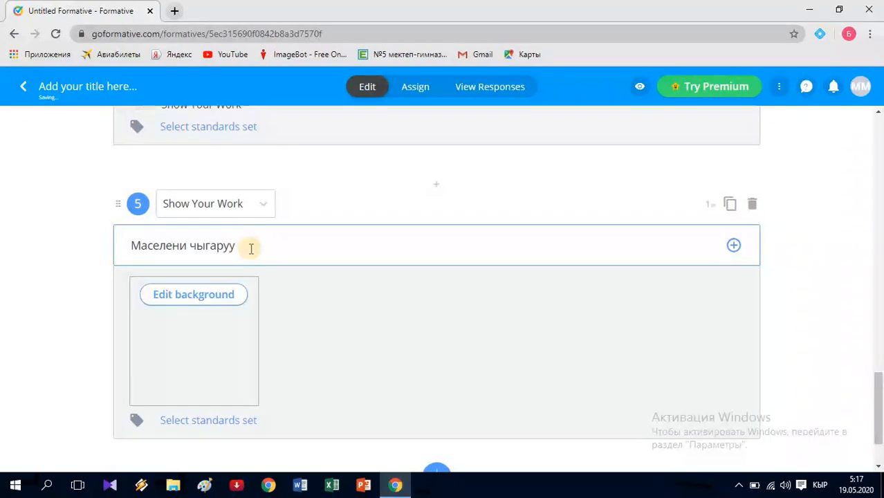
type("схемасын түз")
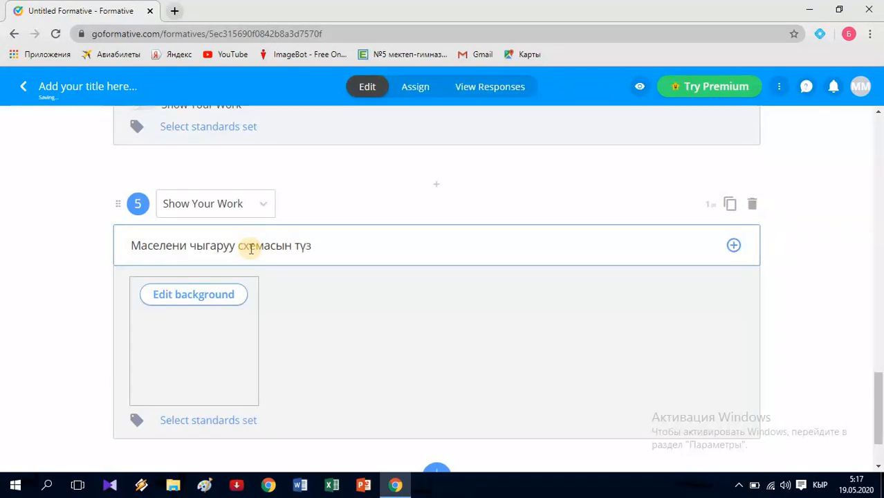
type("гүлө")
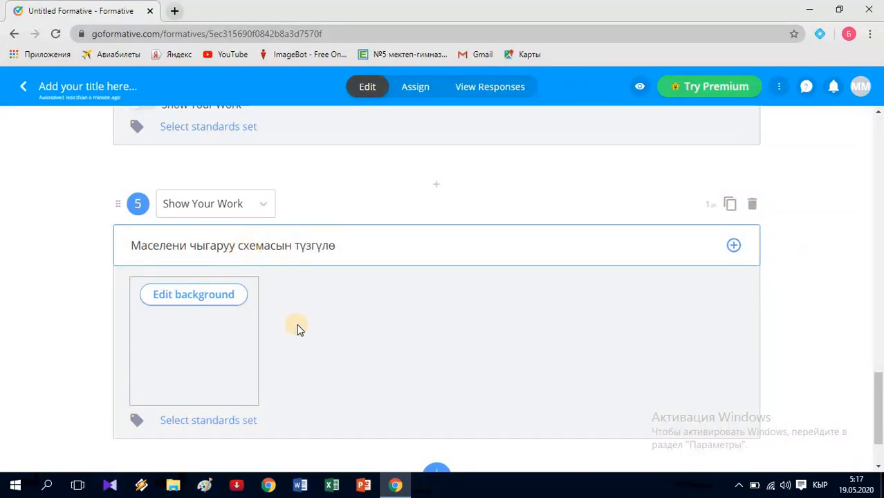
scroll(311, 346, "down", 1)
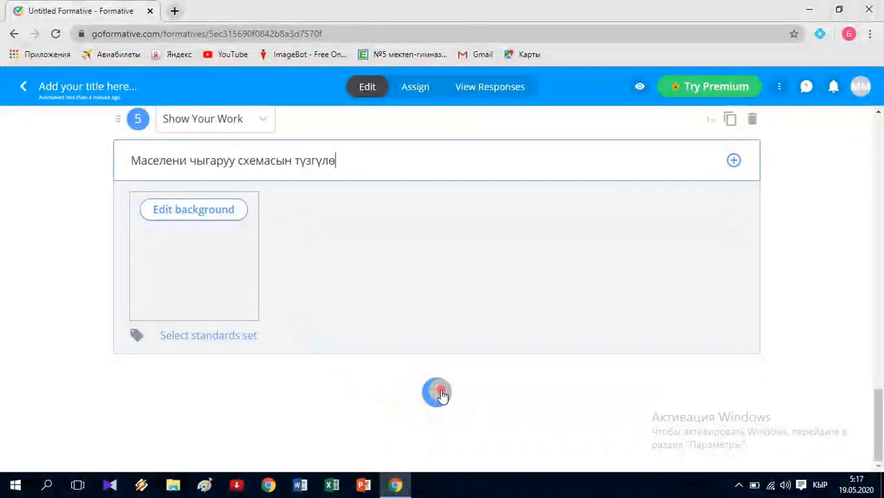
- Create True Or False question 6 and insert a sample Math equation into it
left_click(437, 392)
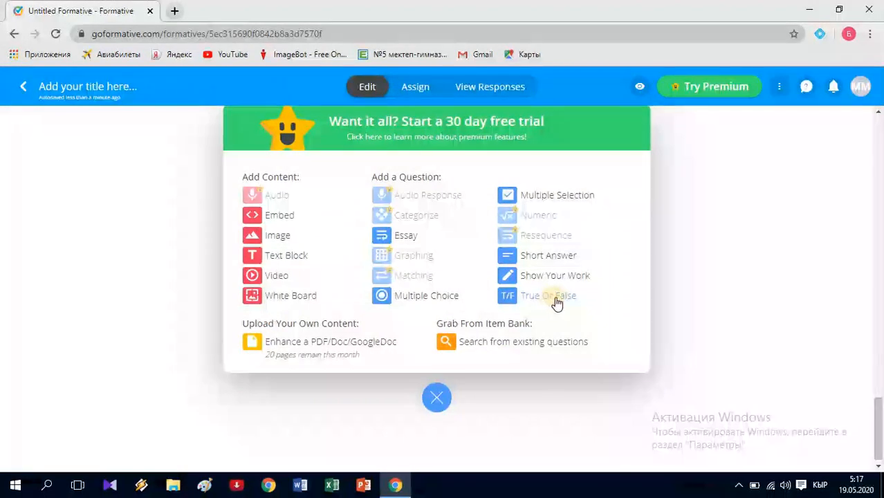
left_click(511, 299)
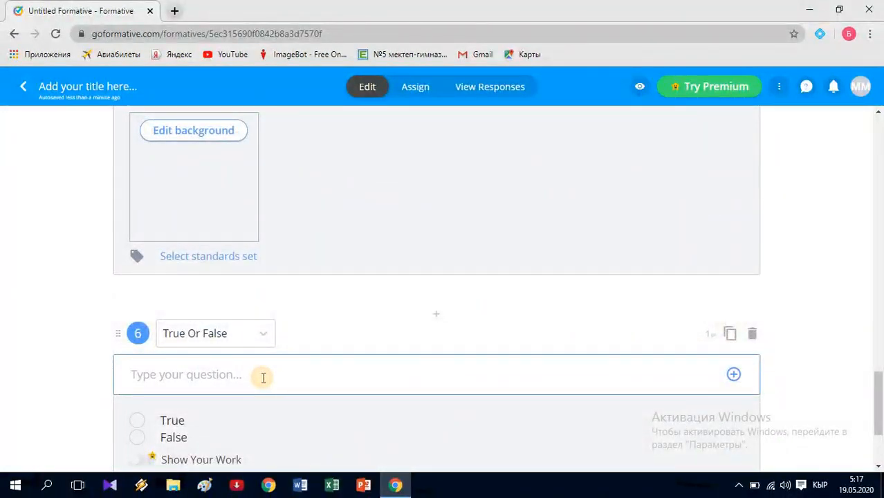
left_click(733, 377)
left_click(688, 406)
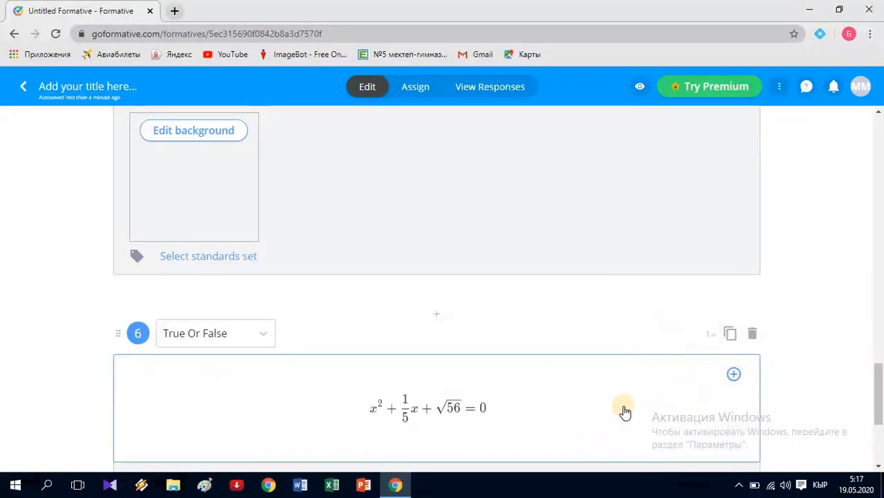
- Replace question 6's sample equation with '√x = 4 тендемеси х тин каалагандай маанисинде тамырга ээ болот'
left_click(489, 409)
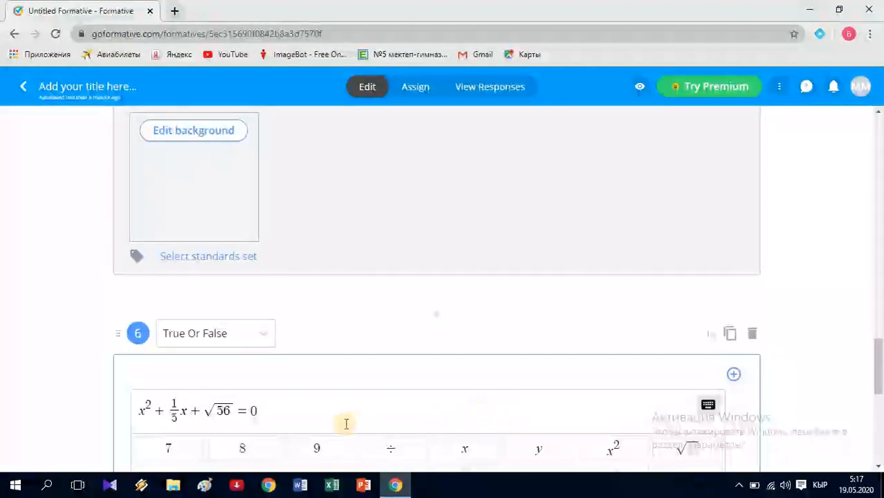
left_click(315, 420)
key("BackSpace")
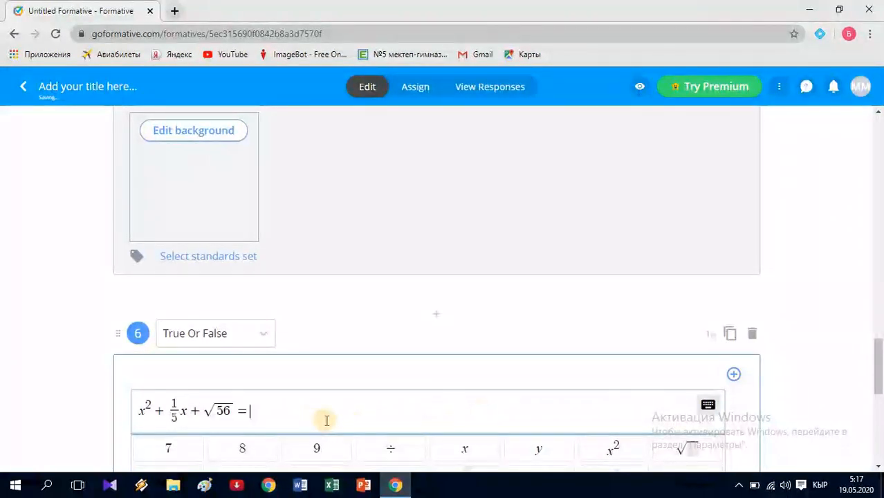
key("BackSpace")
key("BackSpace")
key("BackSpace")
key("BackSpace")
key("BackSpace")
key("BackSpace")
key("BackSpace")
key("BackSpace")
key("BackSpace")
key("BackSpace")
key("BackSpace")
key("BackSpace")
key("BackSpace")
key("BackSpace")
scroll(420, 381, "down", 3)
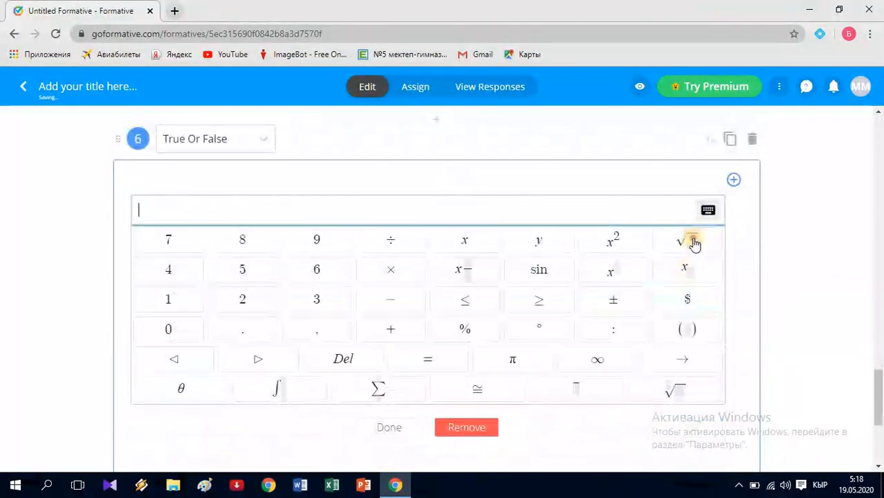
left_click(692, 242)
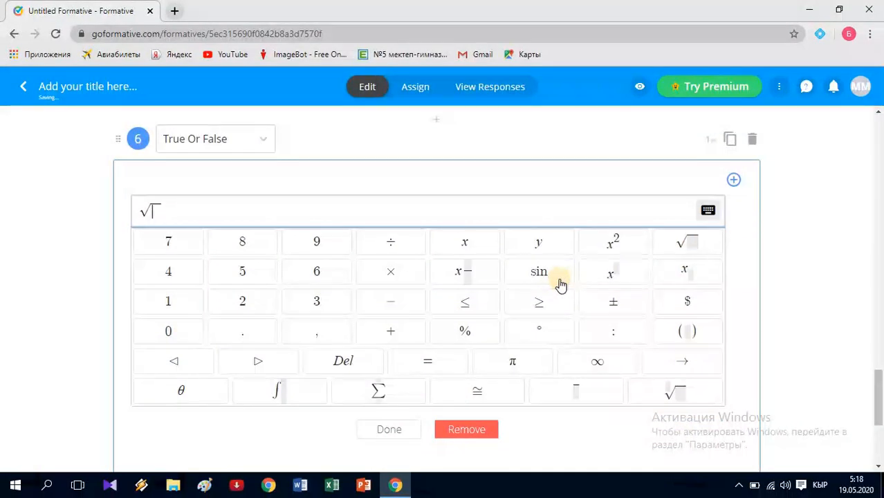
type("x")
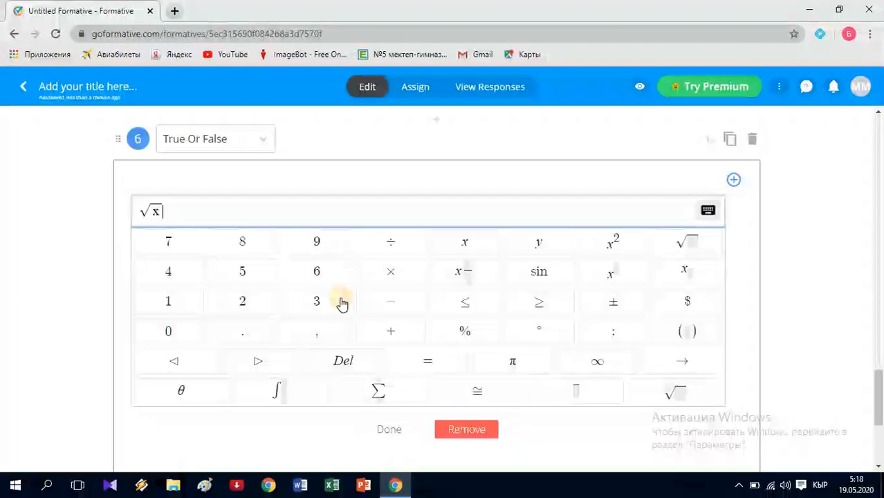
type("=4")
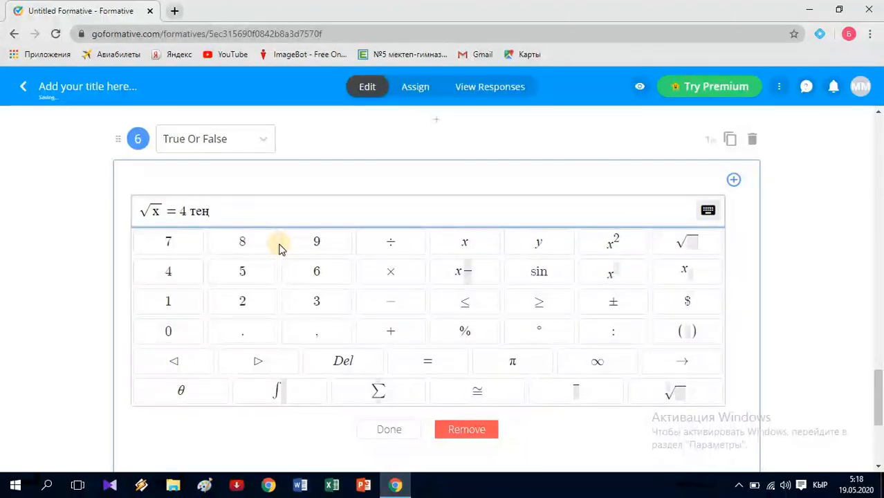
type("си")
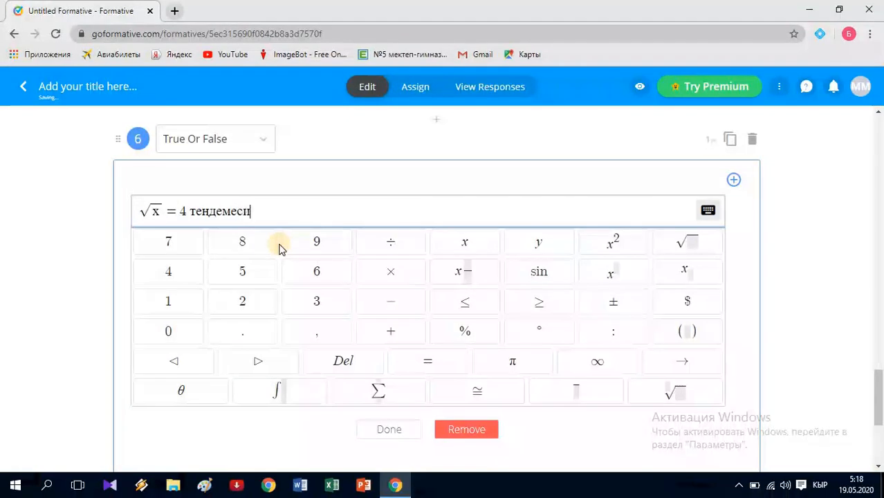
type(" х тин ")
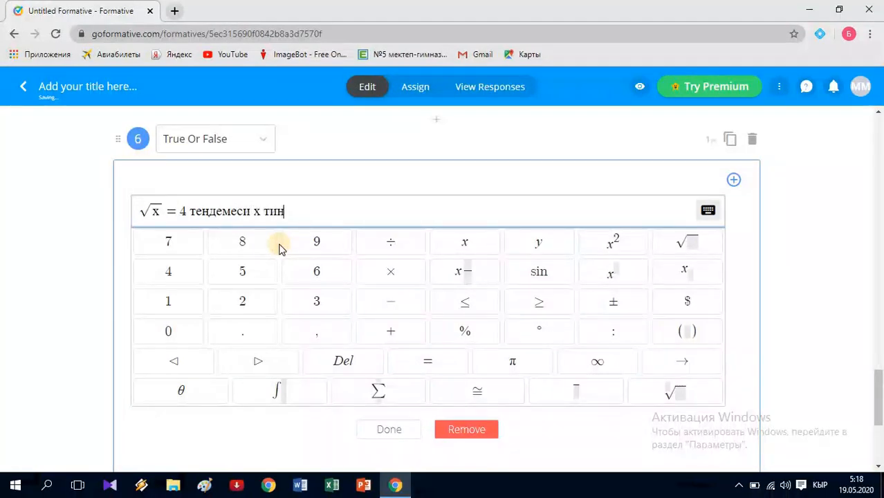
type("каала")
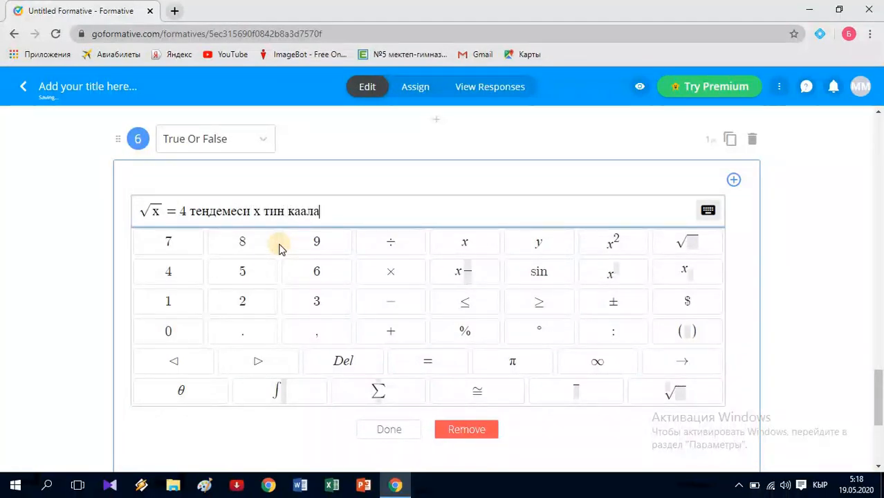
type("гандай ")
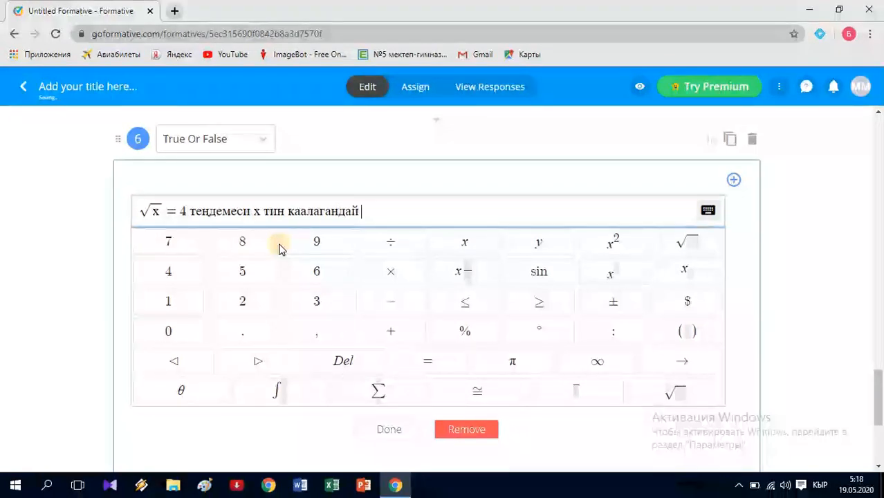
type("маанисин")
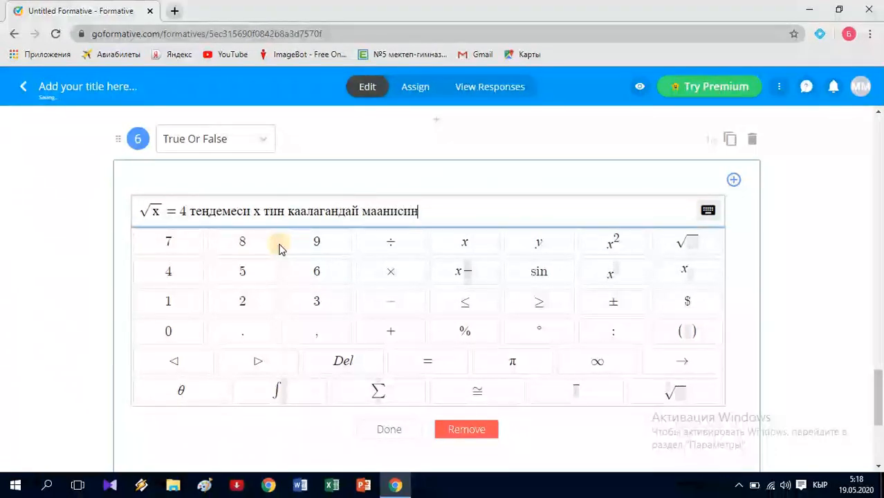
type("де там")
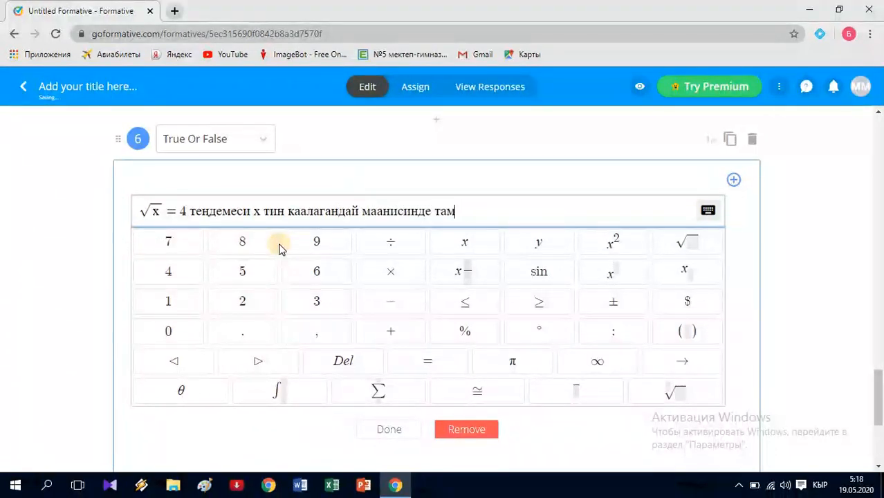
type("ырга ээ болот")
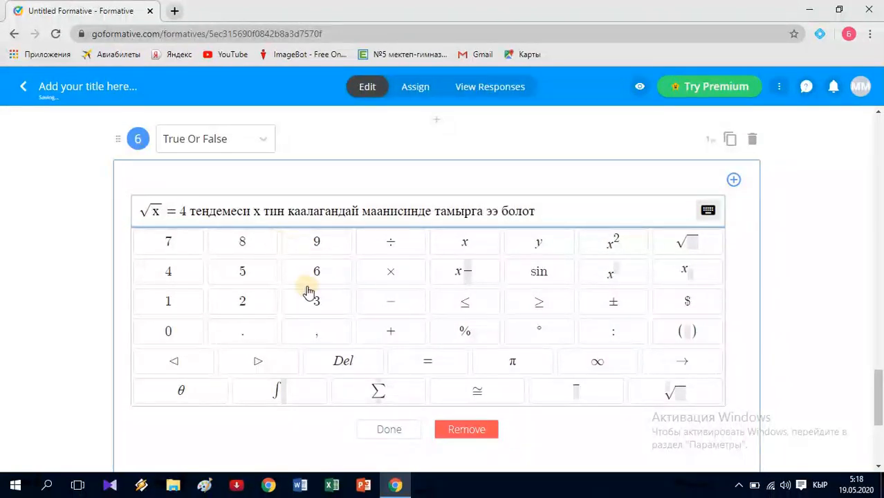
left_click(401, 437)
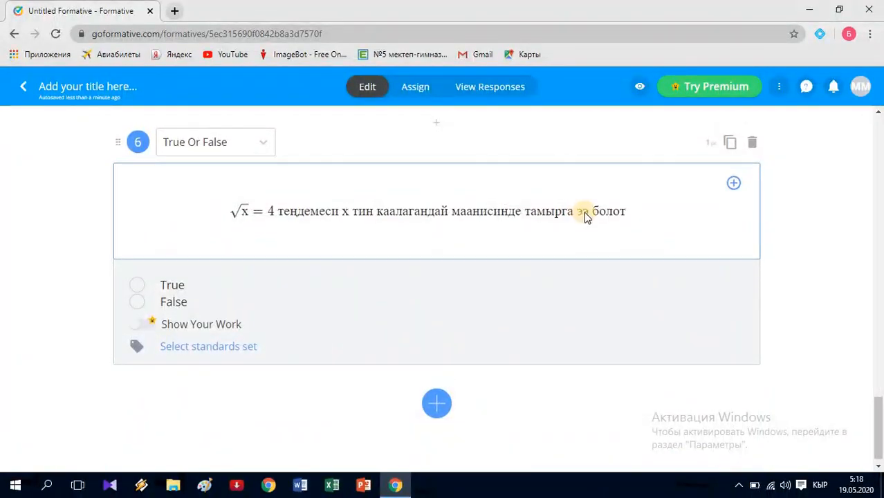
- Enter 5 in question 5's points box
scroll(584, 212, "up", 5)
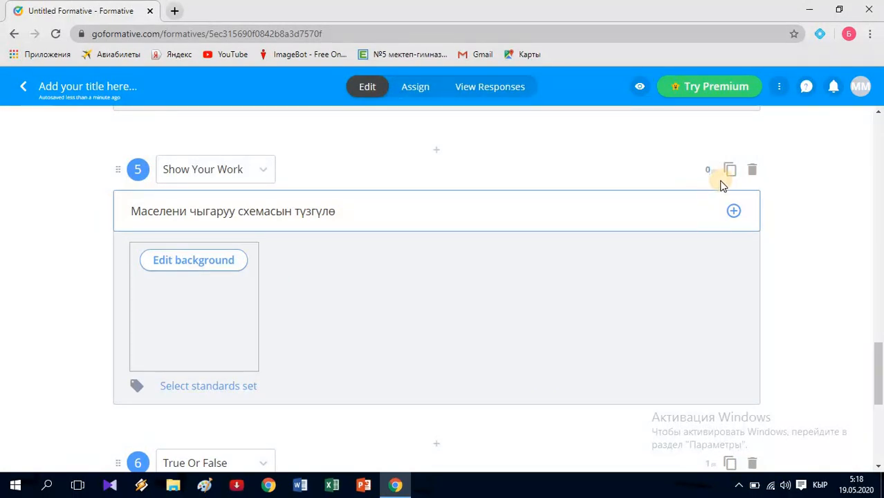
type("5")
scroll(622, 259, "down", 5)
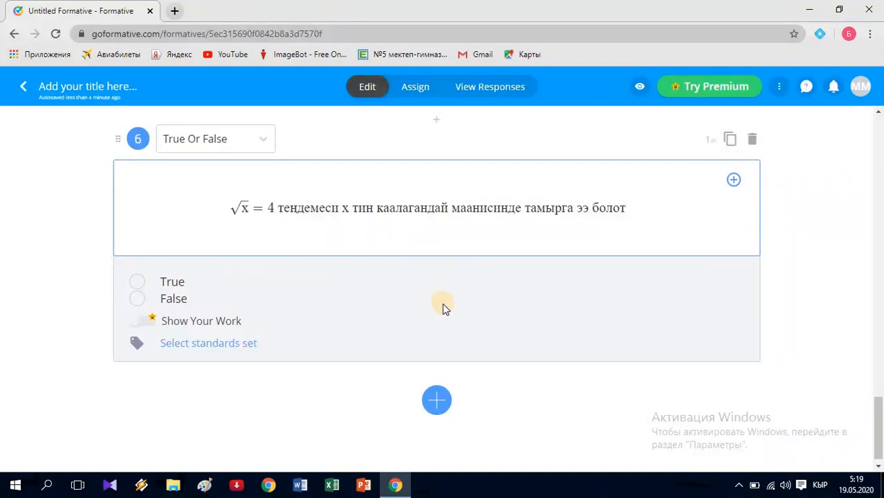
- Assign the finished quiz to the Guest Students class from the Assign tab
left_click(415, 88)
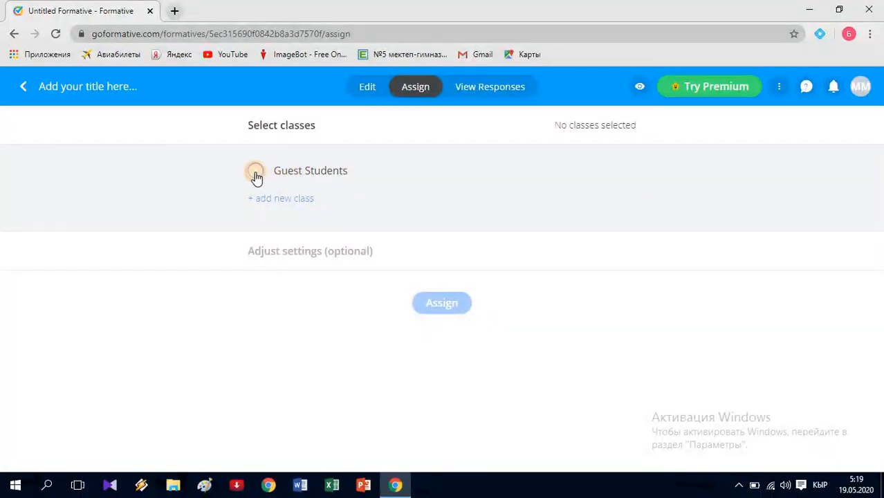
left_click(256, 173)
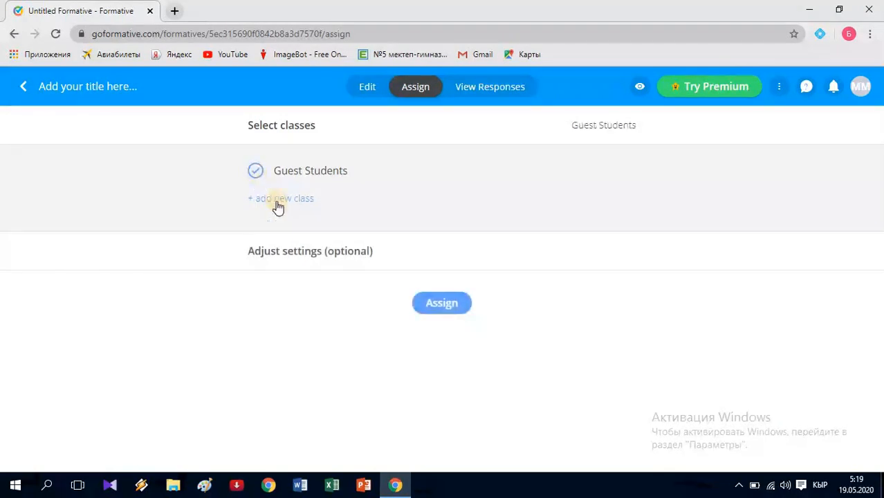
left_click(441, 308)
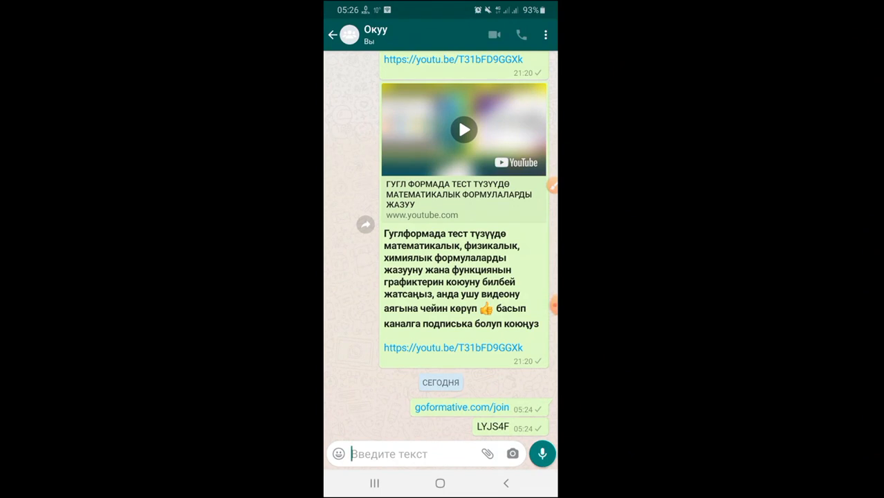
- Open the goformative.com/join link from the WhatsApp chat in the phone's Chrome browser
left_click(552, 185)
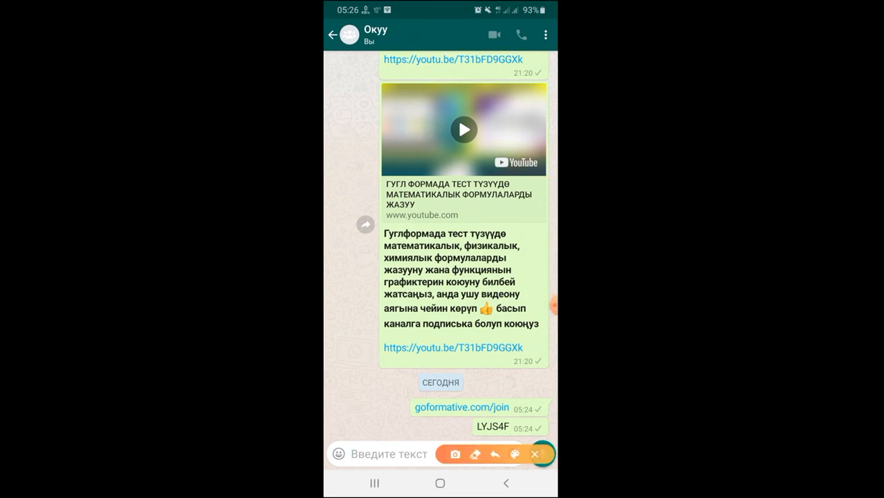
mouse_move(385, 395)
left_mouse_down()
mouse_move(391, 408)
mouse_move(410, 377)
left_mouse_up()
left_click_drag(449, 424, 476, 400)
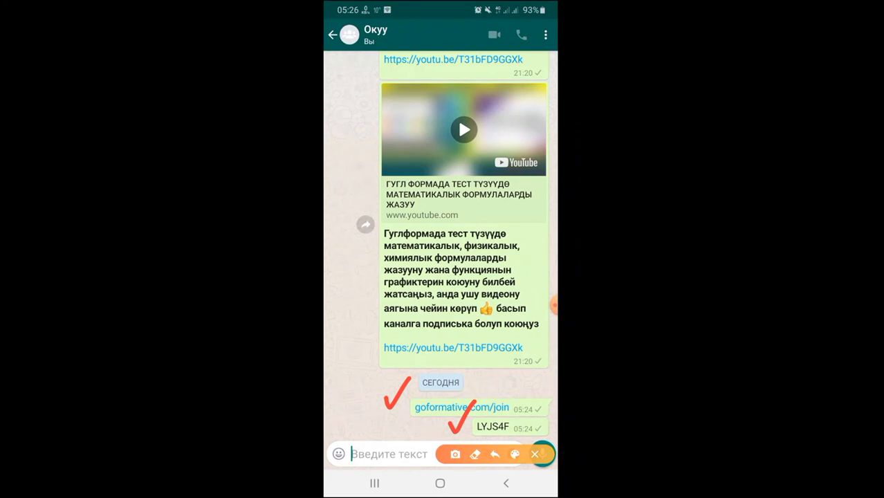
left_click(534, 454)
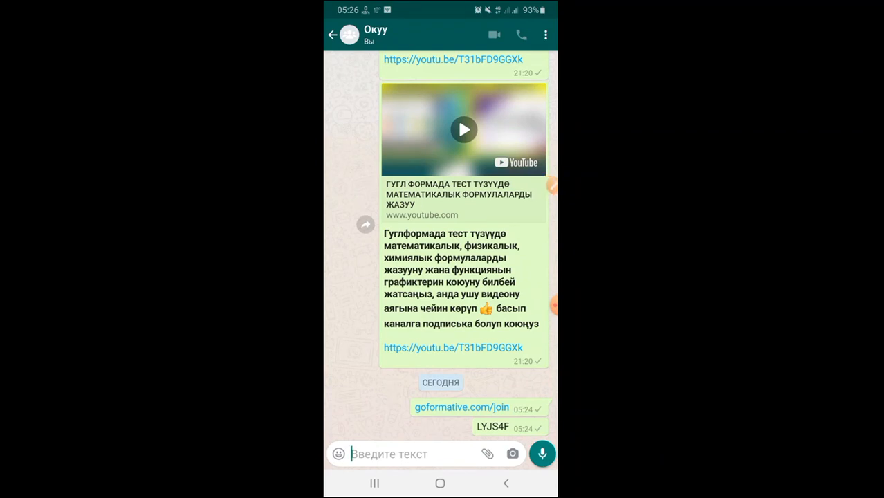
left_click(553, 304)
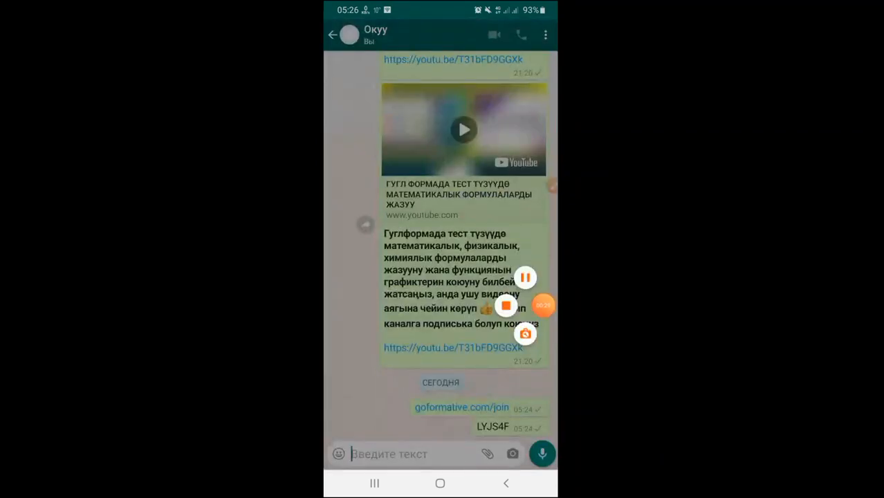
left_click(525, 278)
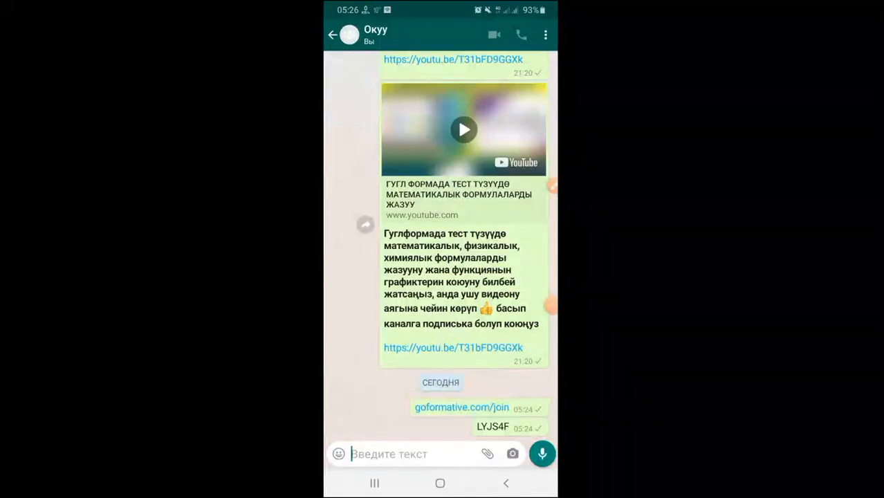
left_click(461, 407)
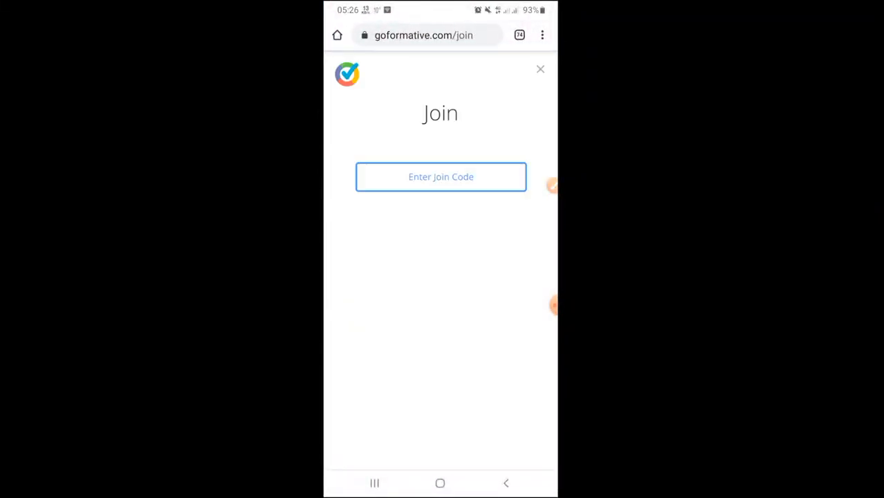
- Enter the quiz's shared join code in capital letters on the Join page
left_click(552, 185)
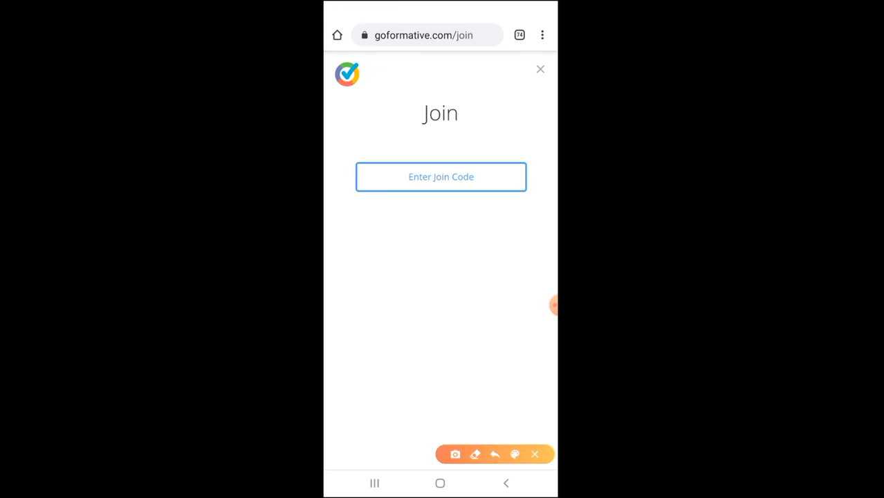
mouse_move(489, 170)
left_mouse_down()
mouse_move(491, 183)
mouse_move(520, 144)
left_mouse_up()
left_click(535, 454)
left_click(441, 177)
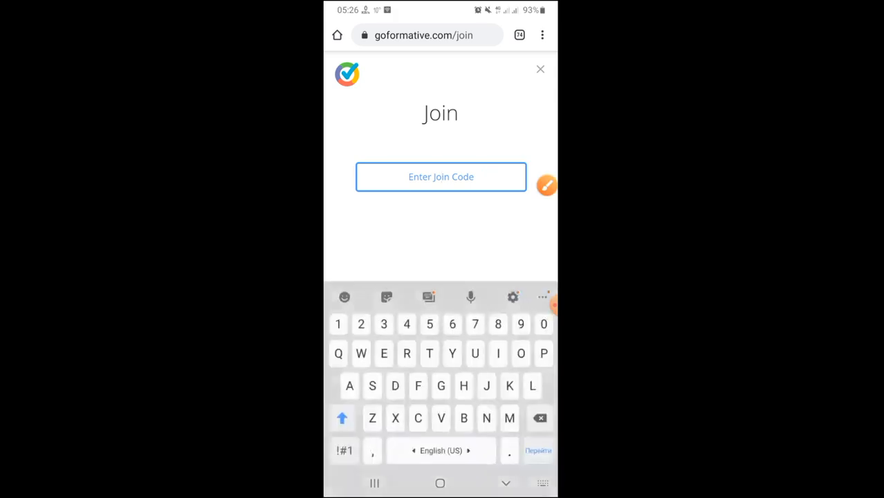
left_click(342, 415)
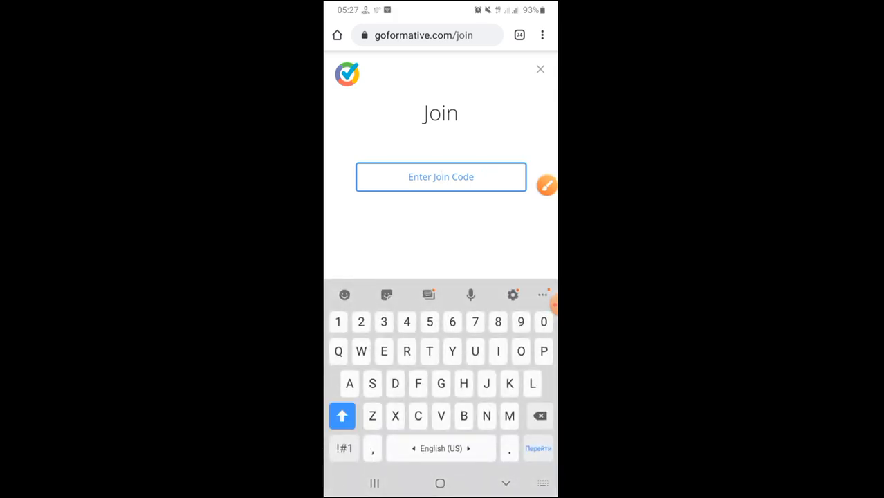
type("LY")
type("J")
type("3")
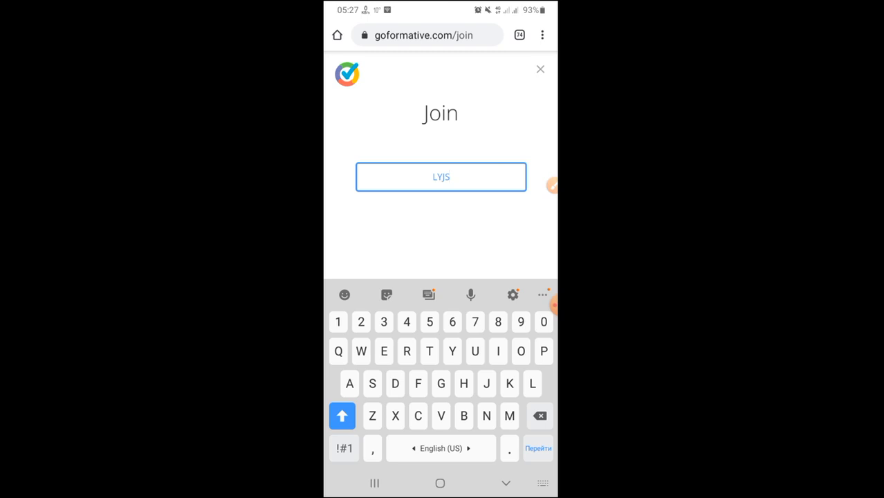
type("4F")
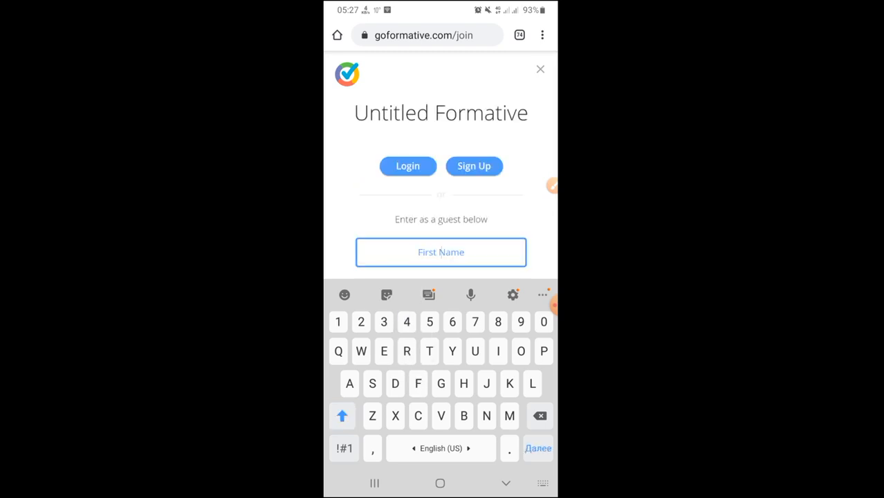
left_click(505, 482)
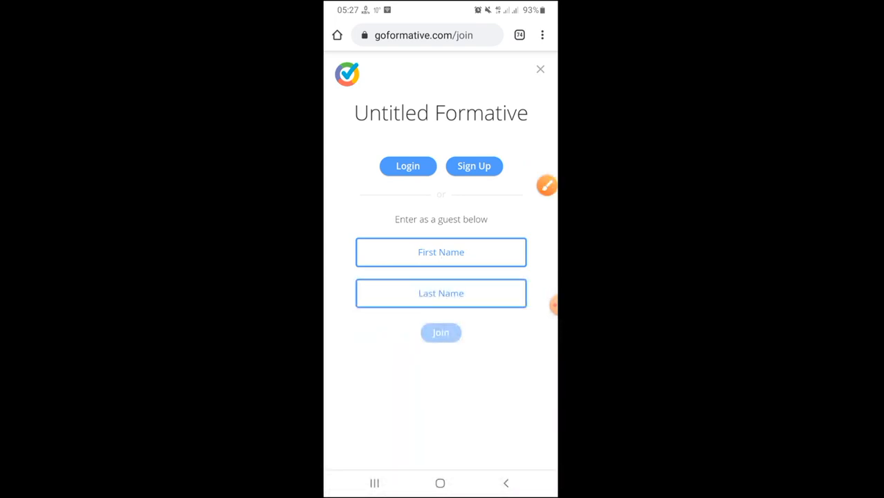
- Fill in 'Окуучу' as both the guest's first and last name using the Kyrgyz keyboard
left_click(550, 186)
left_click(489, 246)
left_click_drag(489, 246, 517, 222)
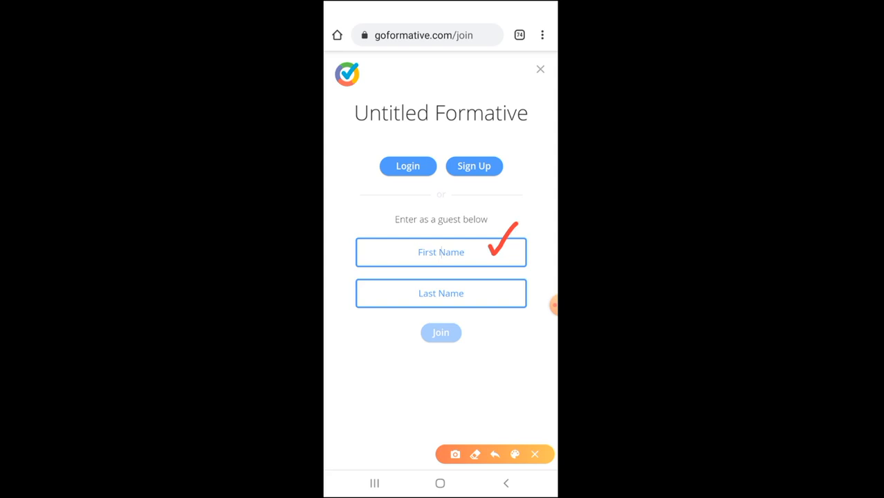
mouse_move(483, 285)
left_mouse_down()
mouse_move(493, 296)
mouse_move(518, 268)
left_mouse_up()
left_click(534, 454)
left_click(440, 252)
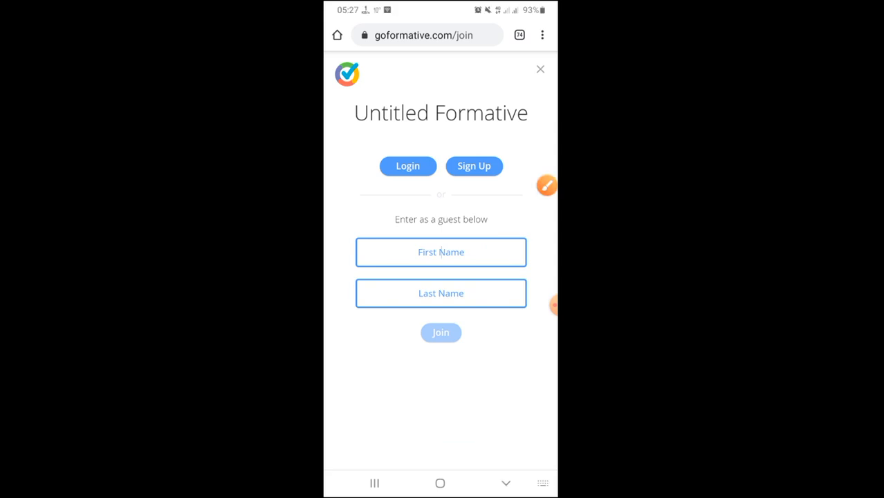
left_click_drag(463, 448, 414, 448)
type("О")
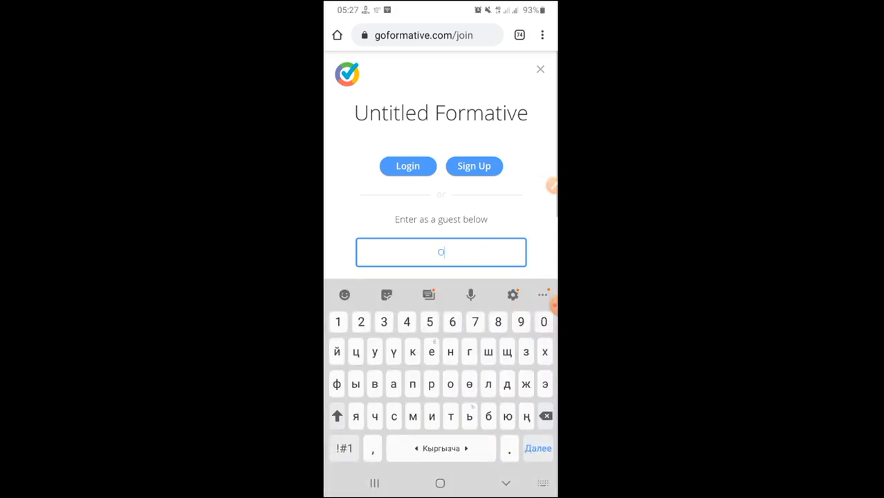
type("куучу")
key("Tab")
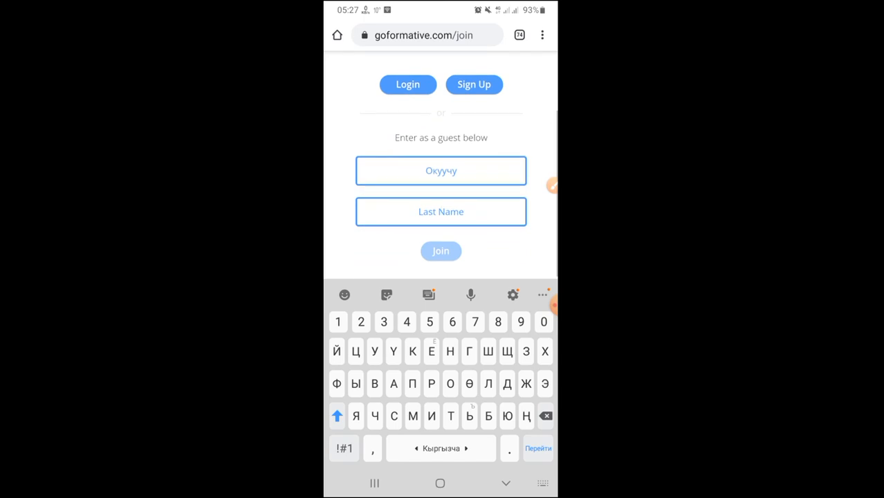
type("Окуучу")
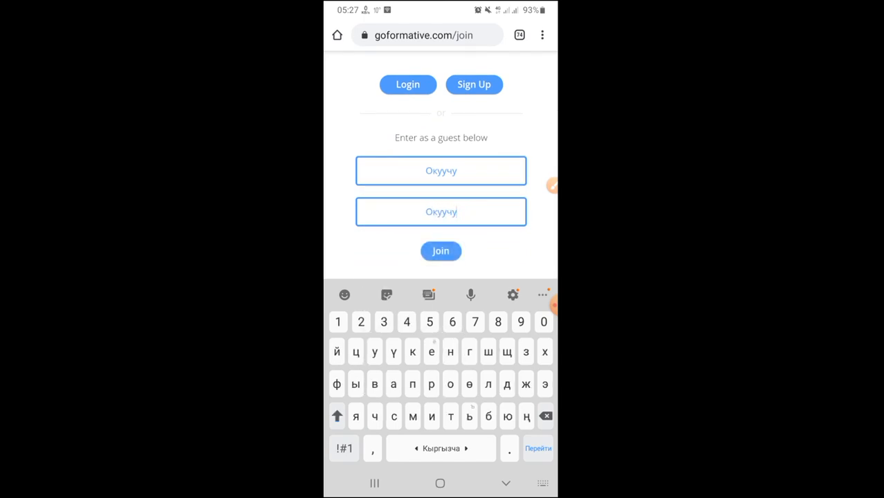
- Join the Untitled Formative quiz as a guest student
left_click(551, 185)
mouse_move(421, 239)
left_mouse_down()
mouse_move(413, 259)
mouse_move(477, 239)
mouse_move(419, 241)
left_mouse_up()
left_click(534, 453)
left_click(440, 251)
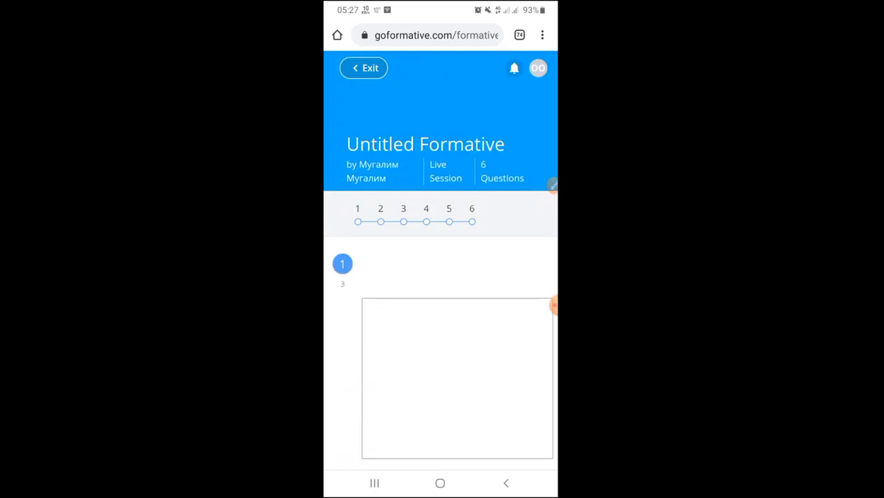
- Place the cursor in the empty answer box of question 1, 'Арифметикалык прогрессиянын аныктамасын айтып бергиле'
left_click(552, 184)
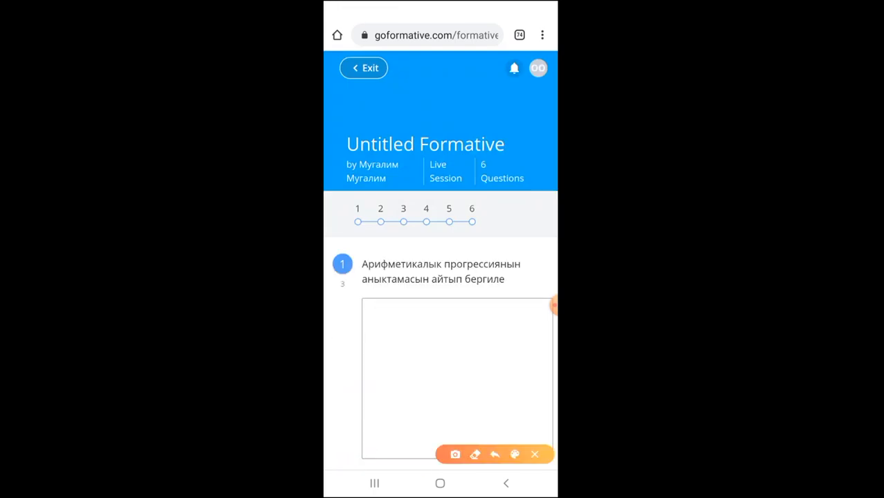
mouse_move(348, 195)
left_mouse_down()
mouse_move(357, 229)
mouse_move(499, 232)
mouse_move(447, 193)
mouse_move(345, 202)
left_mouse_up()
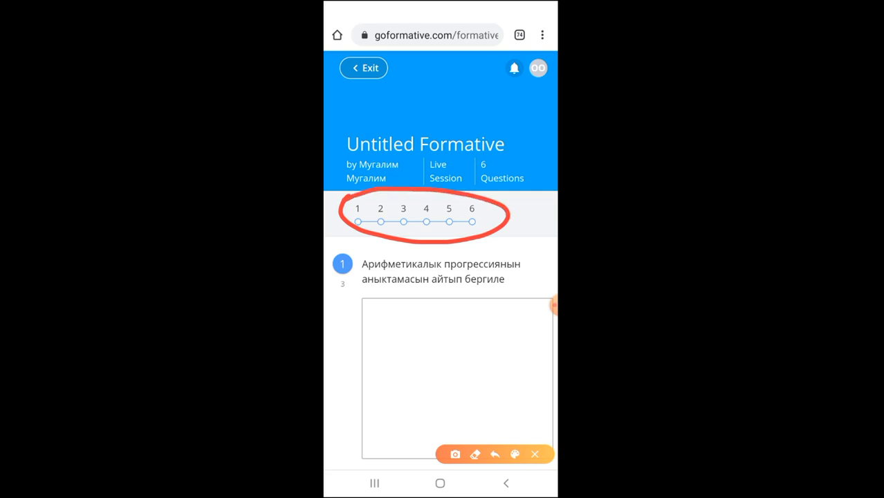
mouse_move(332, 279)
left_mouse_down()
mouse_move(329, 289)
mouse_move(348, 300)
mouse_move(351, 278)
mouse_move(336, 279)
left_mouse_up()
left_click(534, 454)
scroll(440, 276, "up", 1)
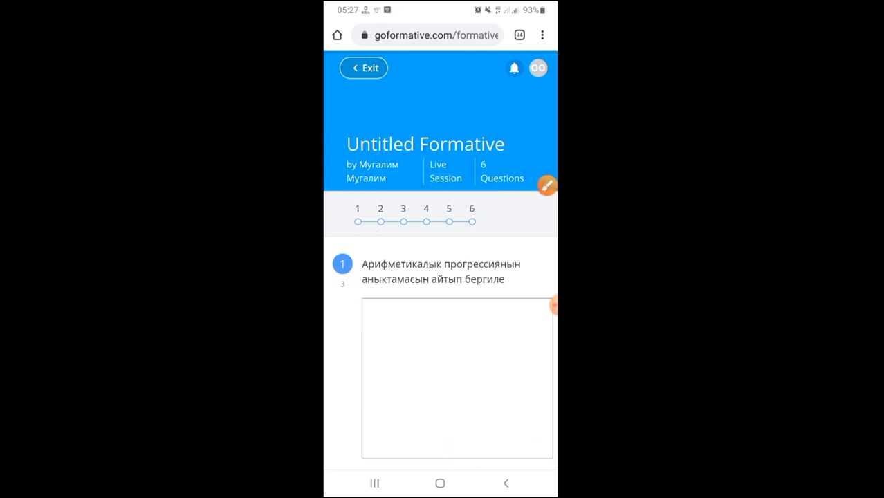
left_click(546, 186)
mouse_move(332, 275)
left_mouse_down()
mouse_move(336, 300)
mouse_move(347, 272)
mouse_move(339, 274)
left_mouse_up()
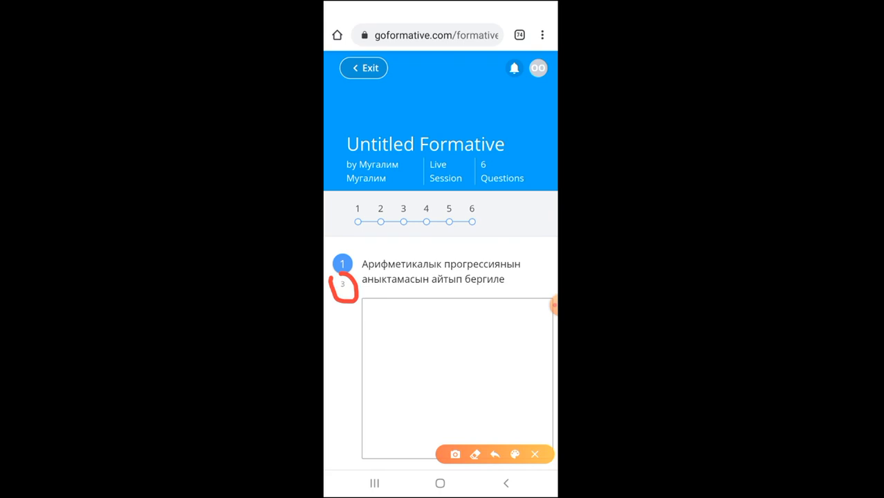
left_click(535, 453)
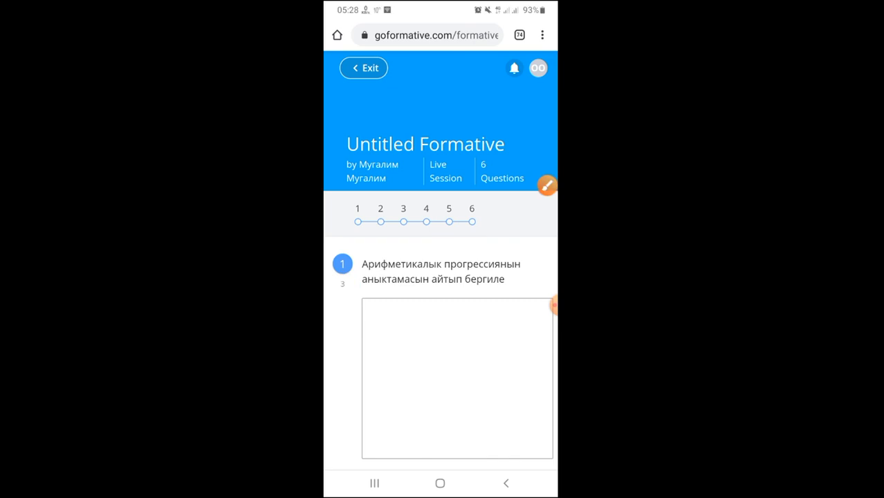
left_click(546, 185)
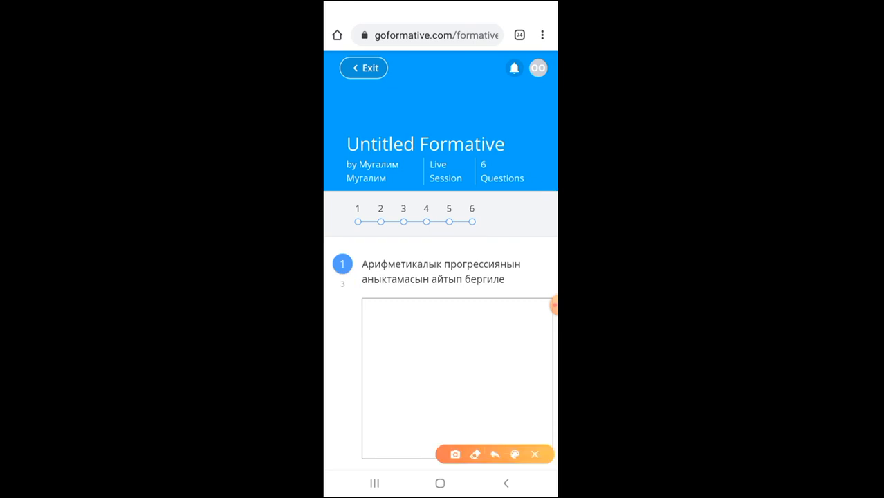
mouse_move(415, 332)
left_mouse_down()
mouse_move(423, 340)
mouse_move(469, 300)
left_mouse_up()
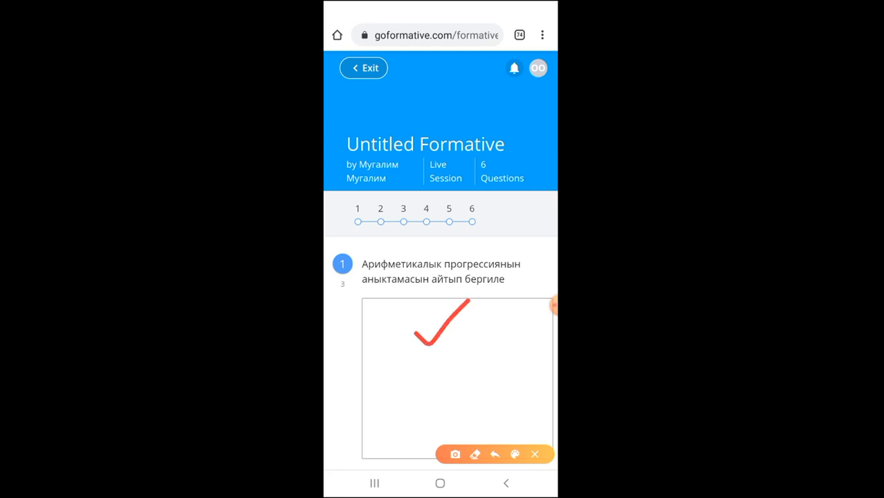
left_click(535, 454)
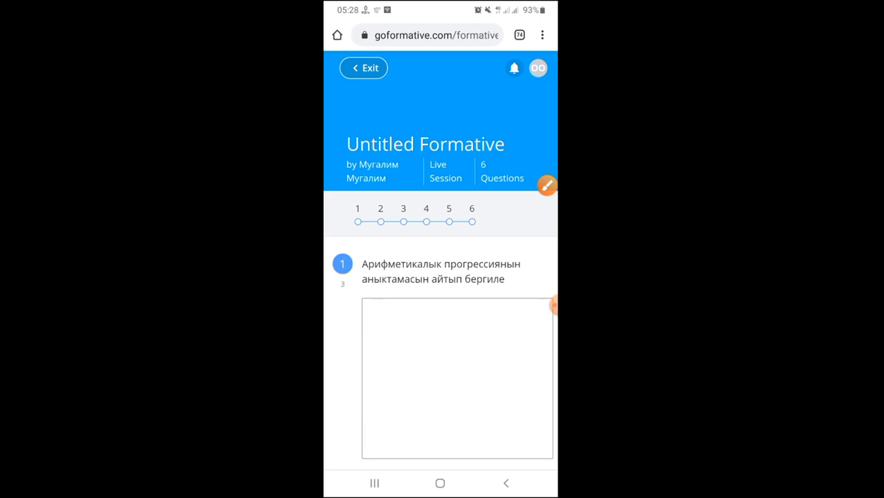
left_click(457, 378)
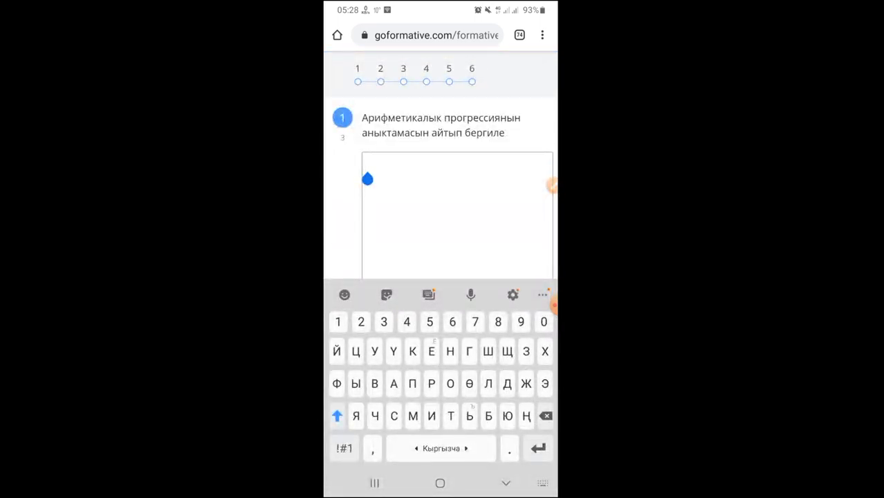
- Type a two-line placeholder answer for question 1, then choose -3 for question 2
type("П")
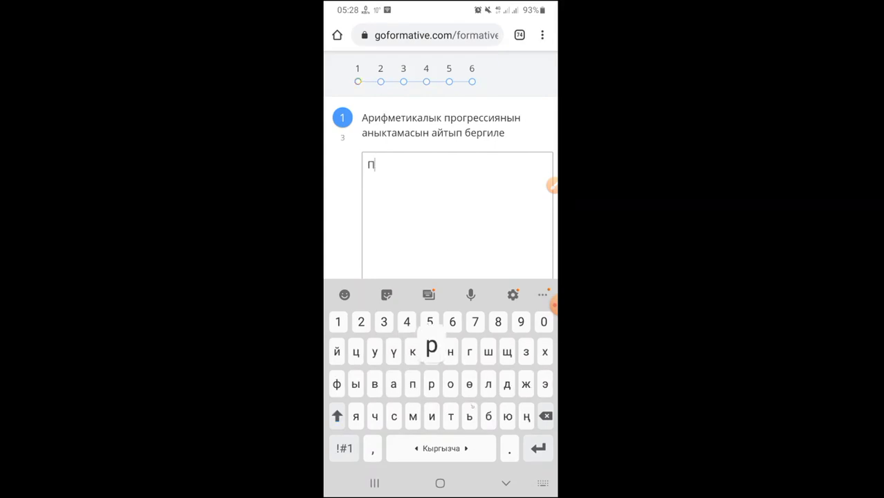
type("ргөөппгө")
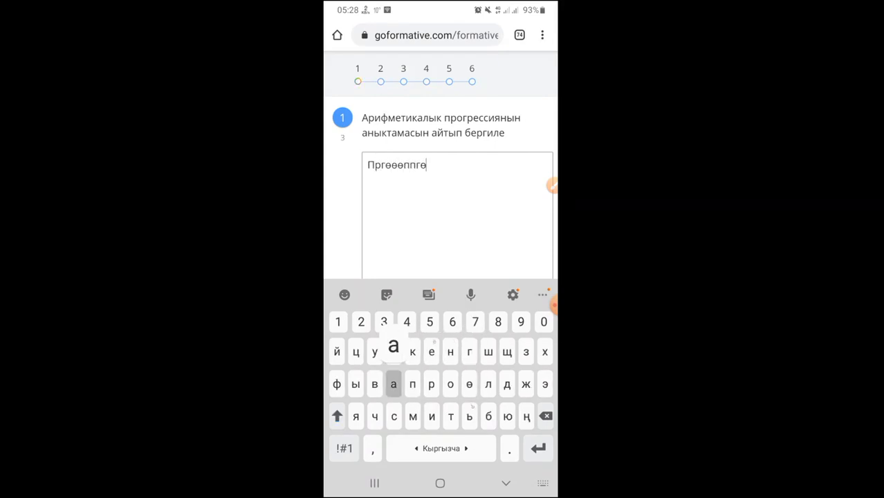
type("паалдидл")
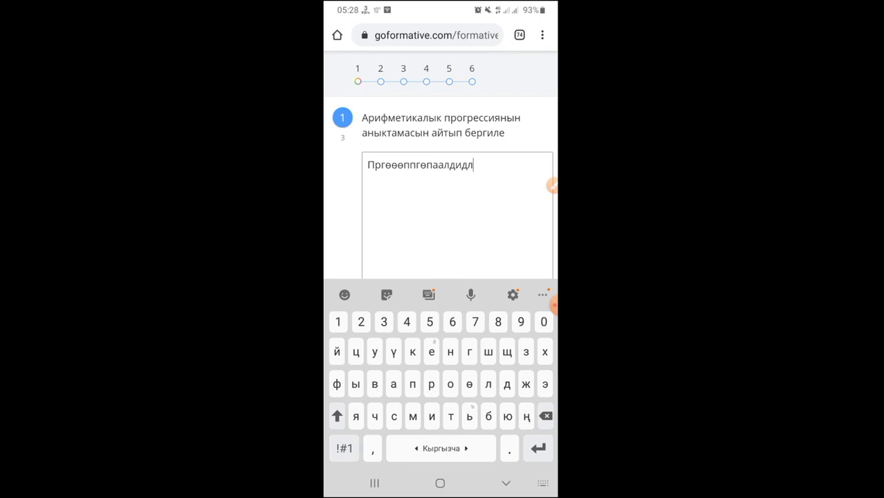
key("Return")
type("Оө")
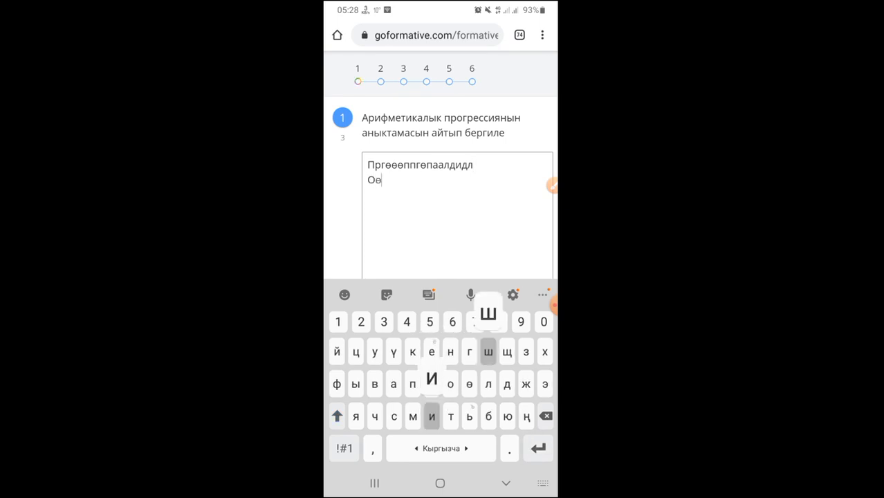
type("риллоодддд")
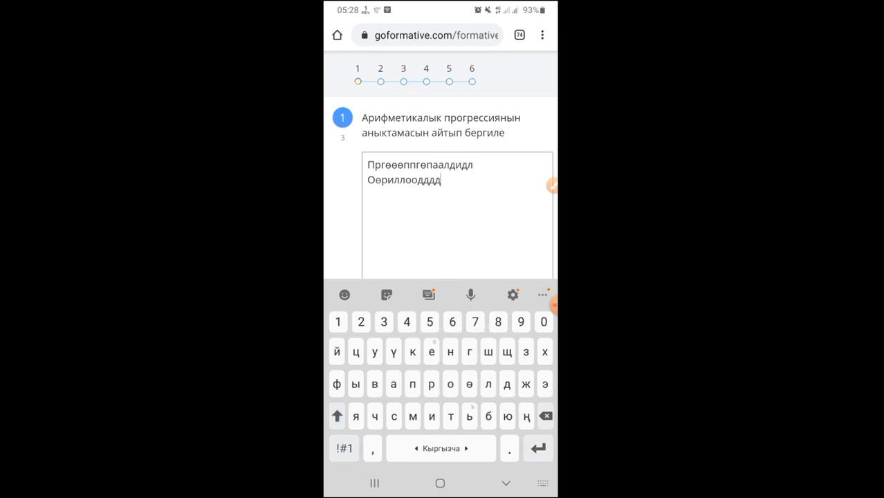
left_click(505, 482)
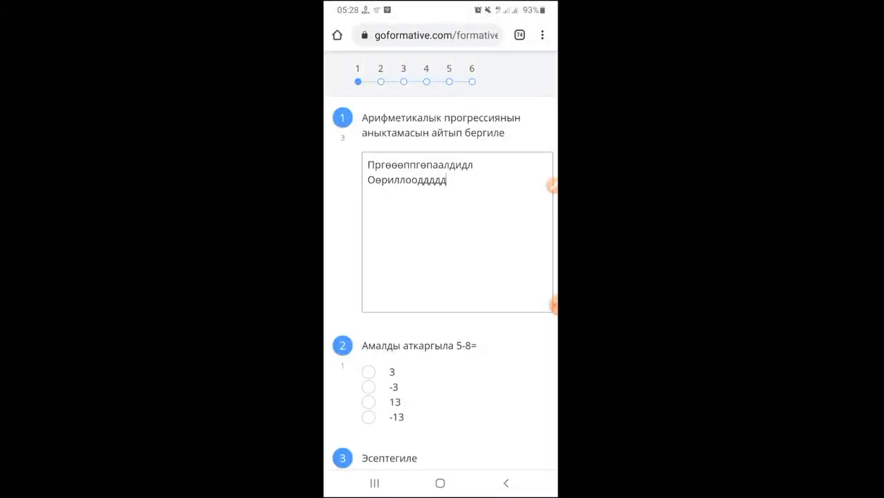
scroll(442, 276, "down", 2)
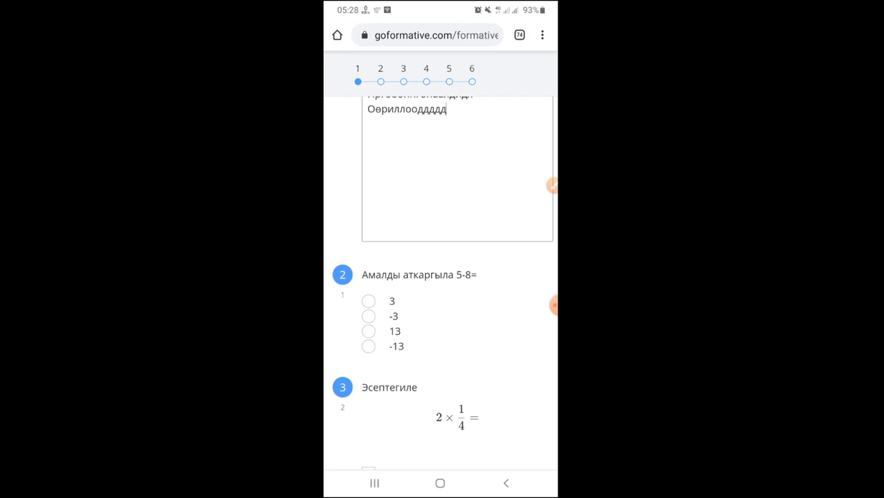
left_click(369, 316)
- Tick both the 1/2 and 0,5 checkboxes in question 3
scroll(440, 277, "down", 1)
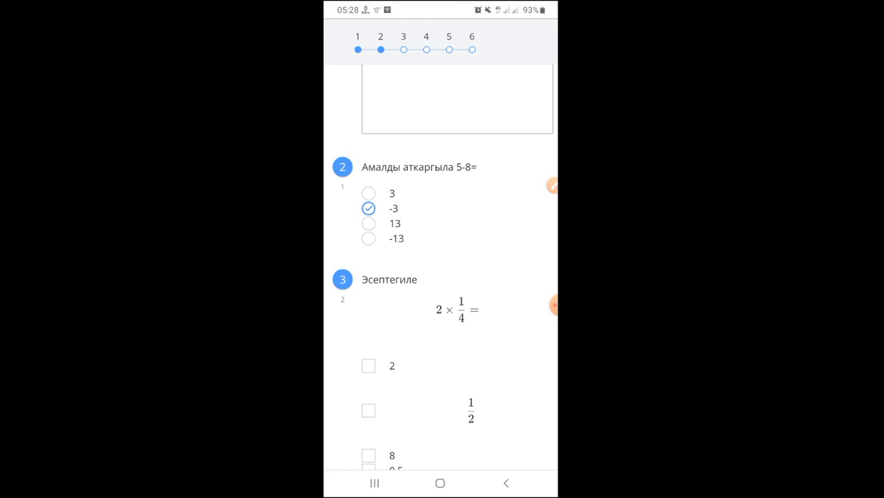
scroll(439, 277, "down", 2)
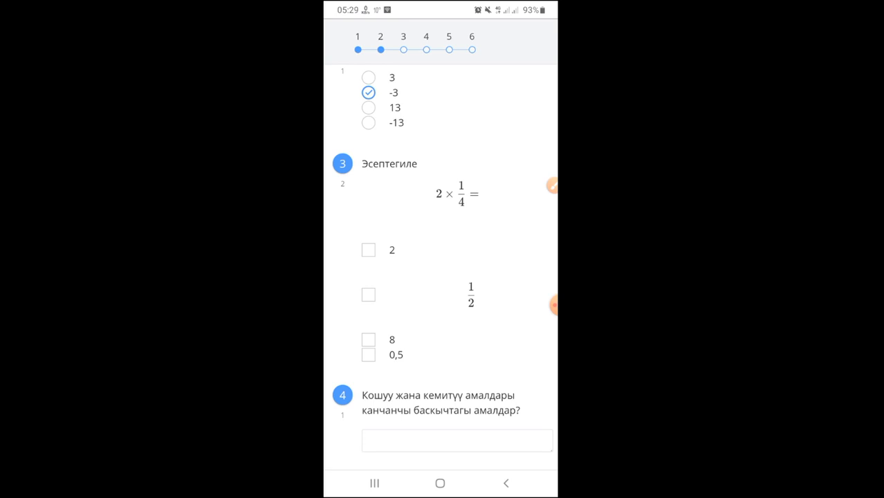
left_click(368, 294)
left_click(368, 354)
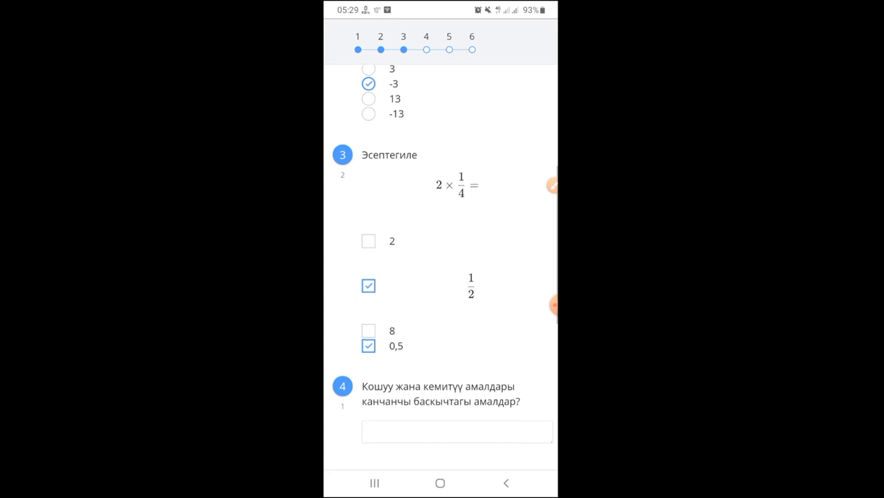
scroll(441, 263, "down", 3)
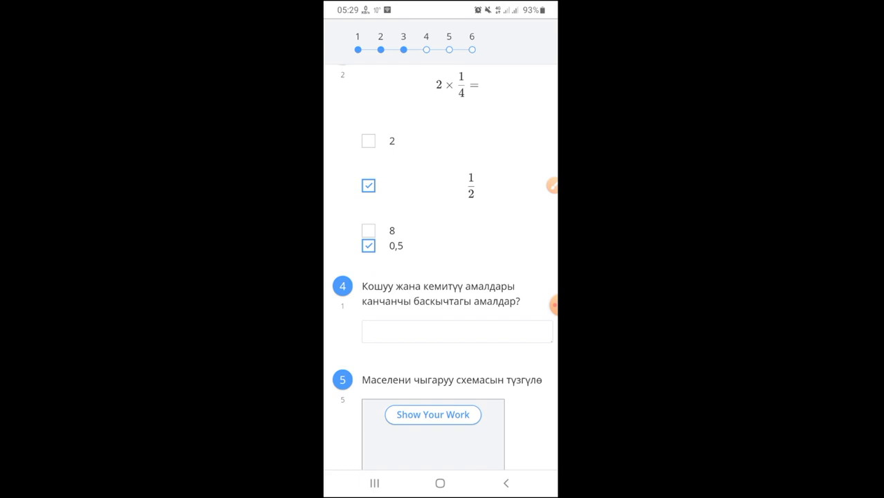
scroll(440, 263, "down", 1)
scroll(441, 263, "up", 2)
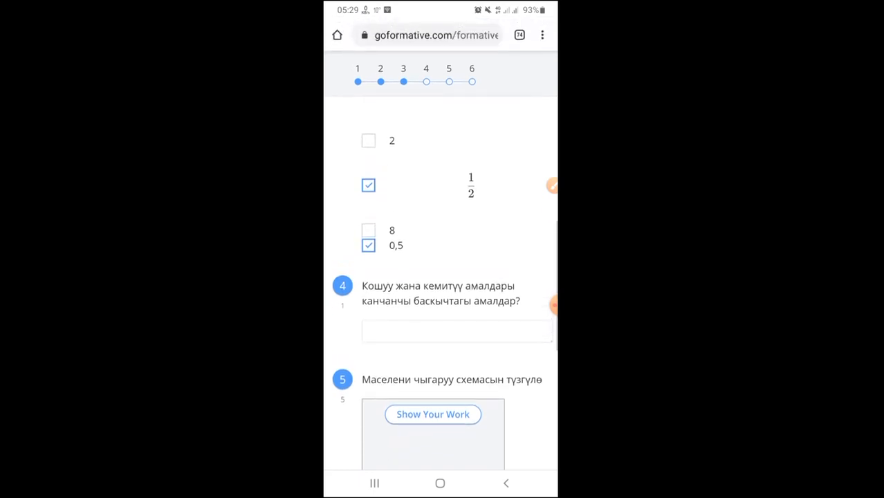
scroll(441, 280, "up", 1)
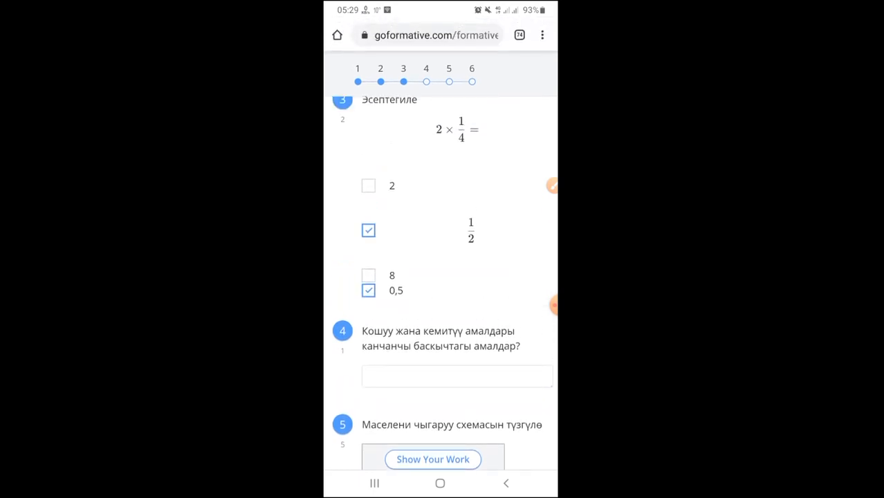
scroll(440, 280, "up", 1)
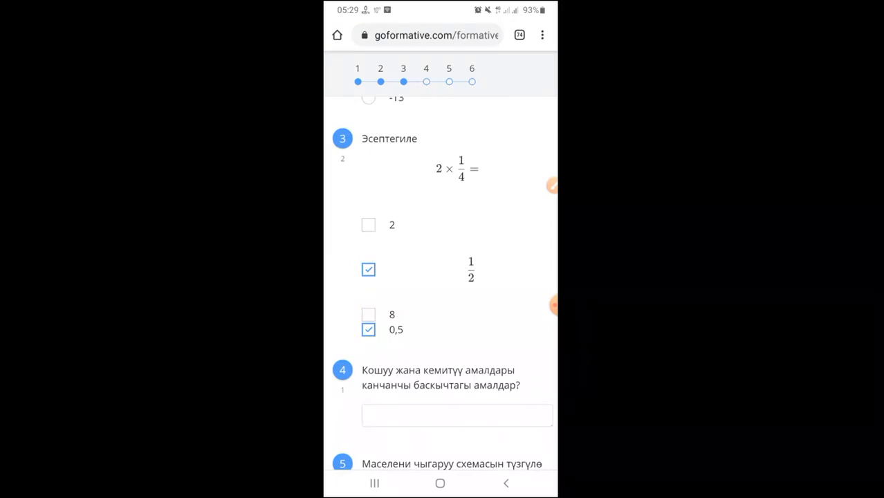
scroll(440, 280, "down", 3)
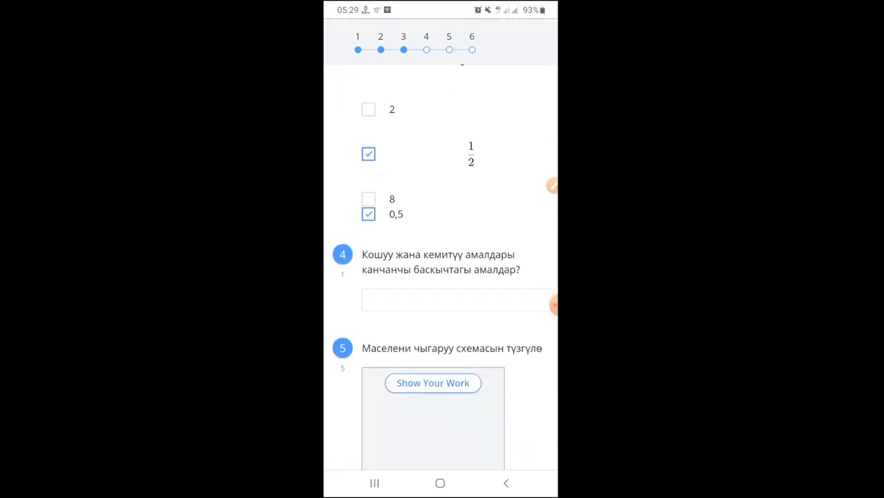
left_click(551, 185)
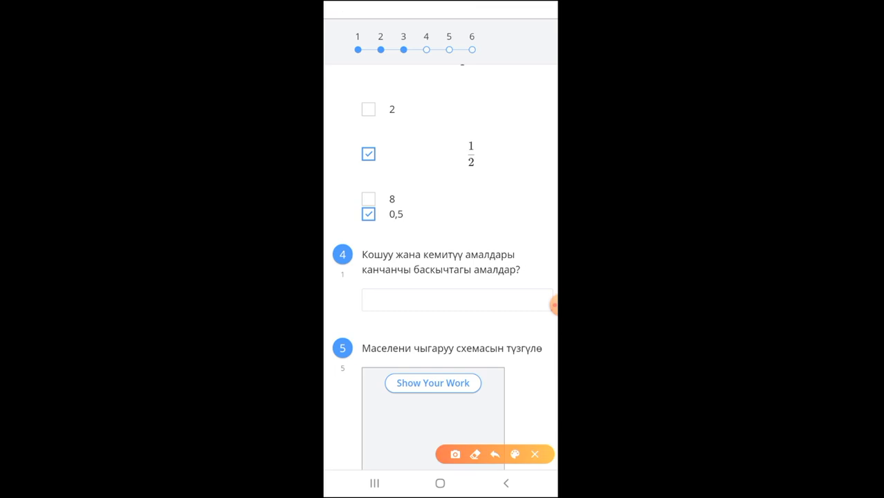
mouse_move(426, 296)
left_mouse_down()
mouse_move(439, 304)
mouse_move(472, 274)
left_mouse_up()
left_click(535, 454)
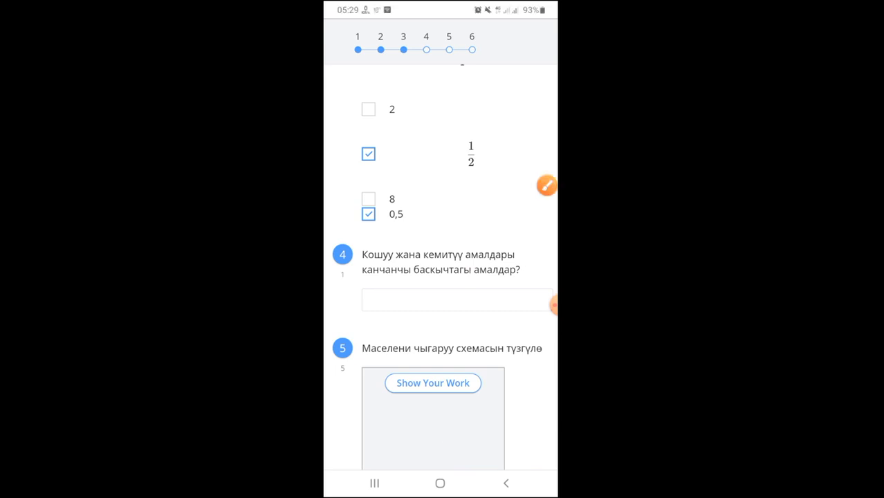
- Answer question 4 with 'Биринчи'
left_click(456, 300)
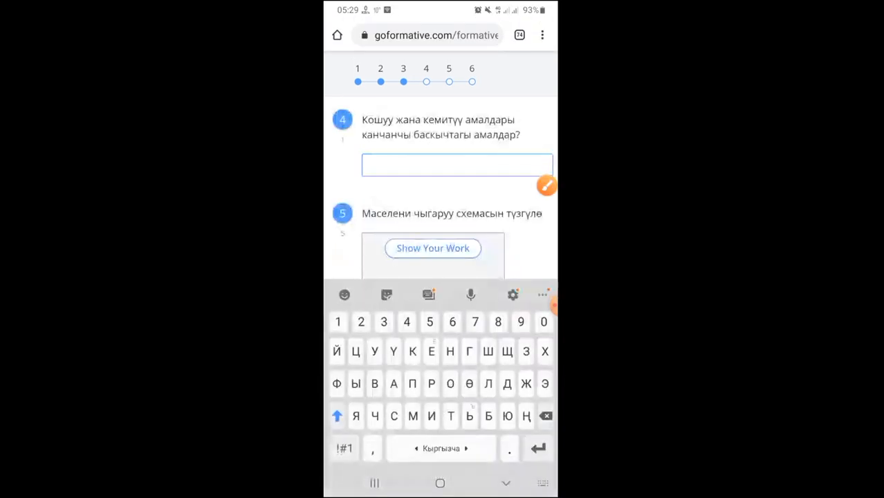
type("Б")
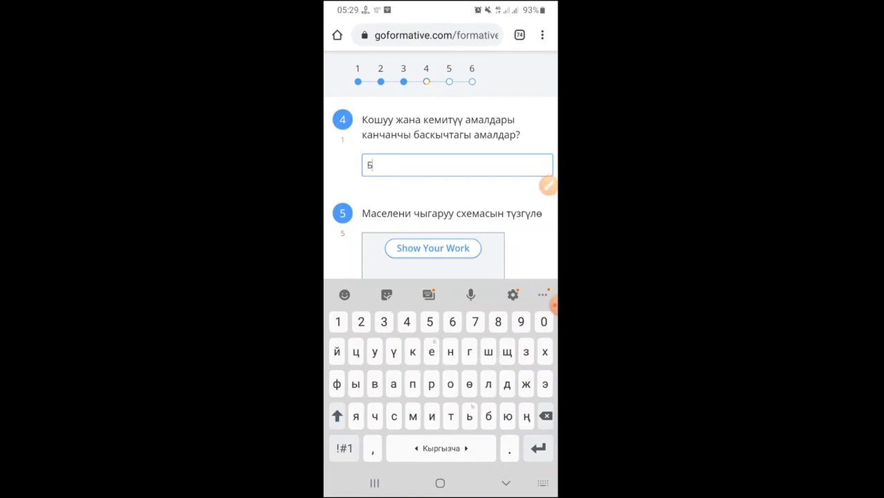
type("иринчи")
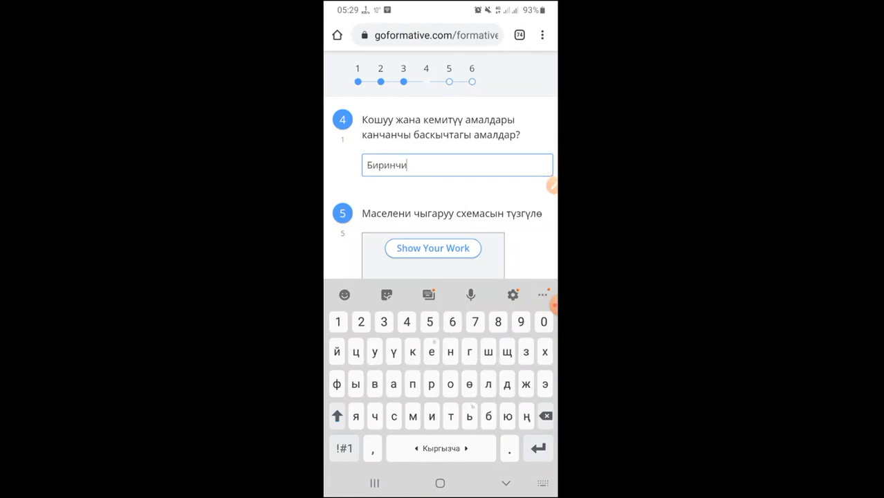
scroll(443, 193, "down", 2)
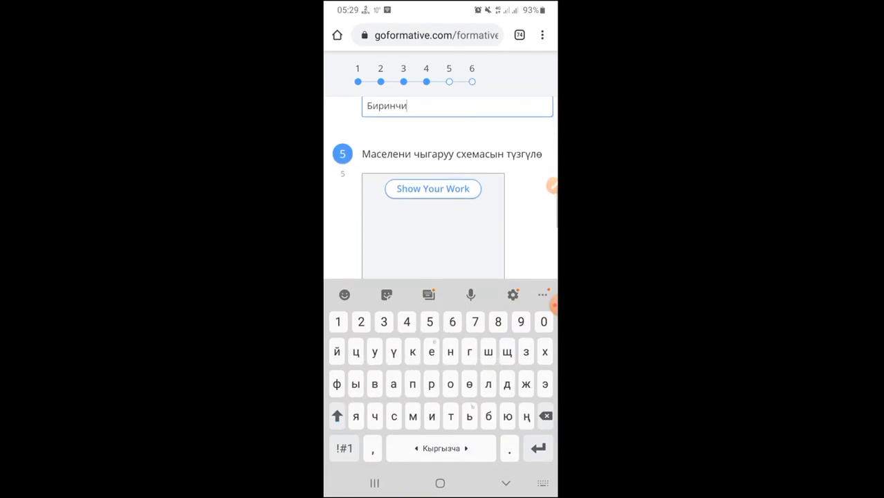
left_click(506, 482)
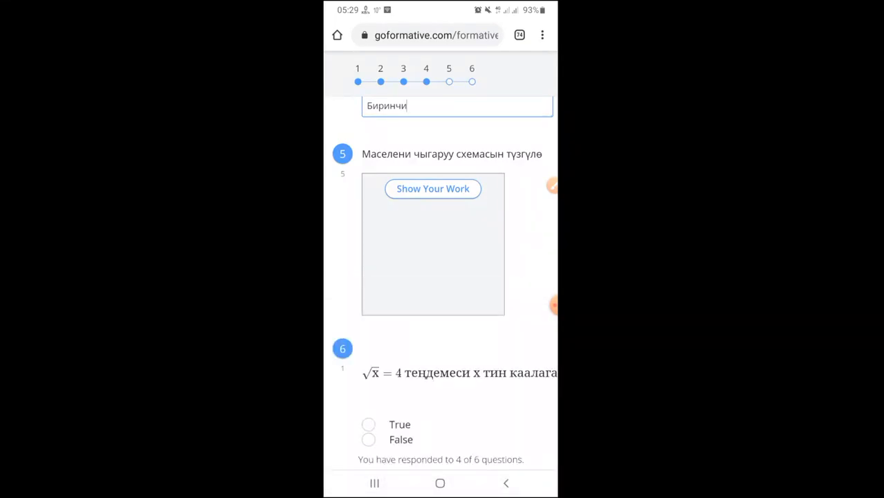
- Open question 5's Show Your Work drawing canvas
left_click(552, 186)
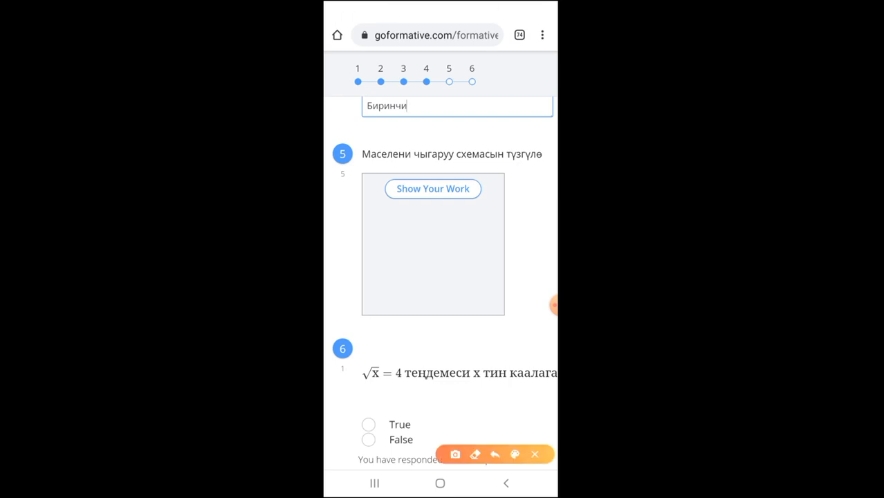
mouse_move(387, 171)
left_mouse_down()
mouse_move(381, 176)
mouse_move(400, 209)
mouse_move(491, 181)
mouse_move(368, 184)
left_mouse_up()
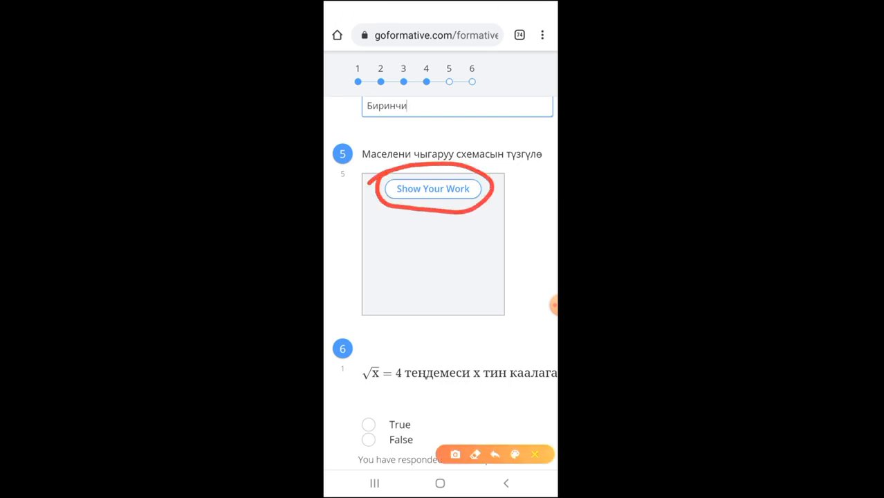
left_click(535, 454)
left_click(433, 189)
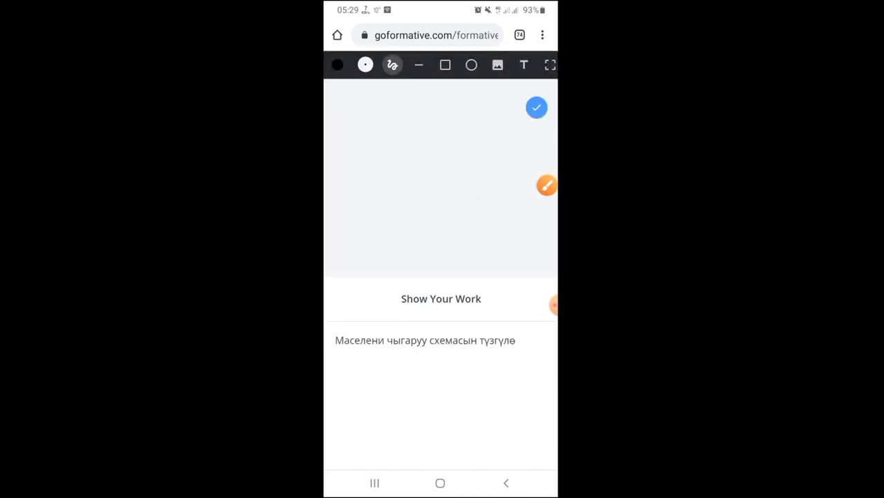
- Draw a rectangle near the top of question 5's canvas and a circle beneath it
left_click(552, 186)
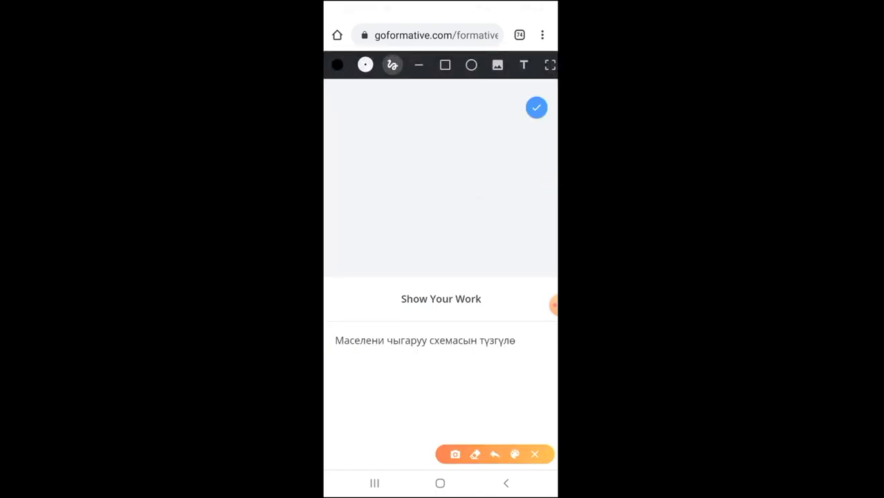
left_click_drag(347, 89, 557, 79)
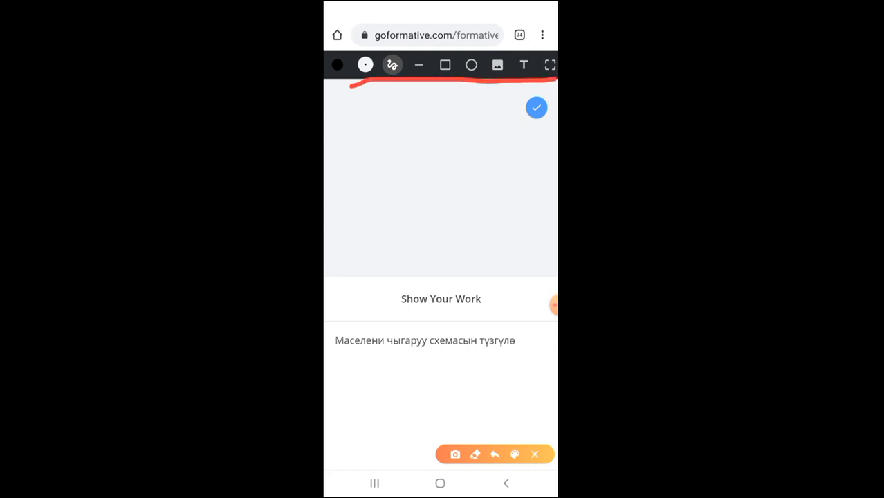
left_click(534, 454)
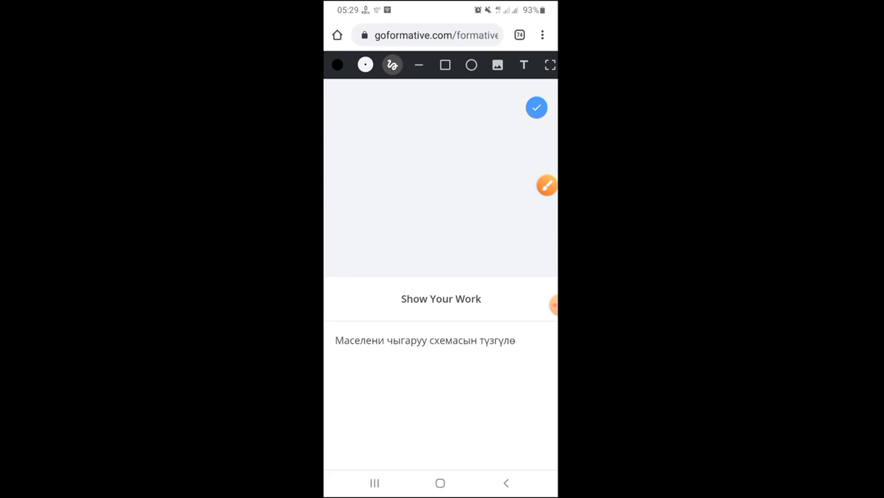
left_click(445, 65)
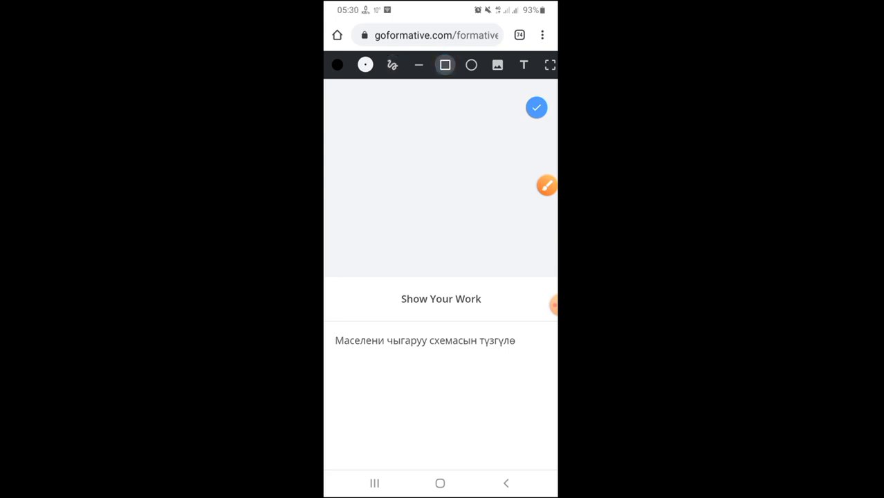
left_click_drag(359, 112, 422, 149)
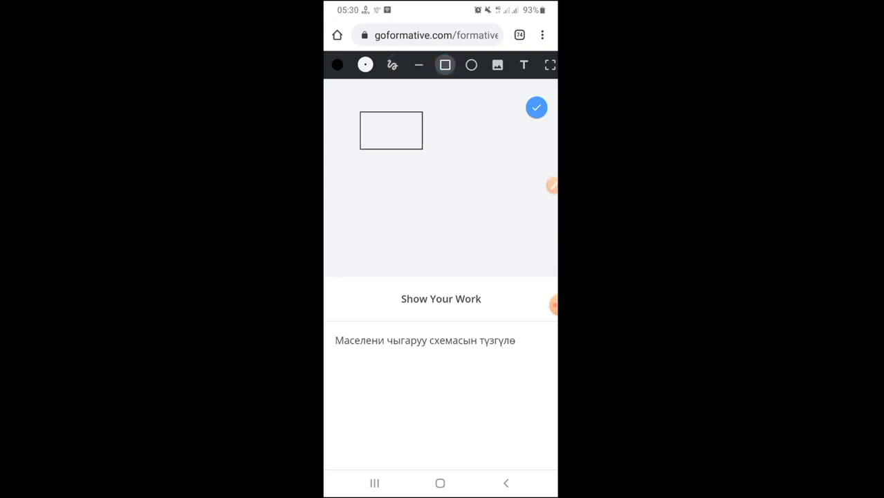
left_click(471, 65)
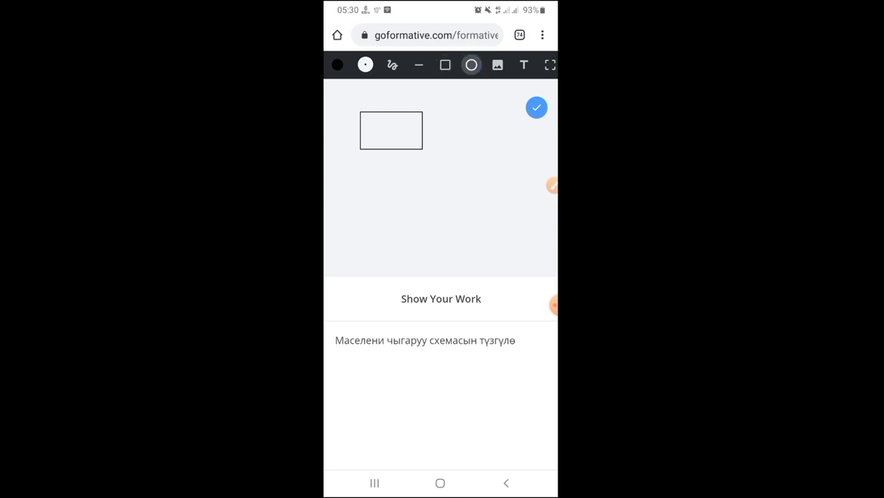
left_click_drag(380, 180, 450, 230)
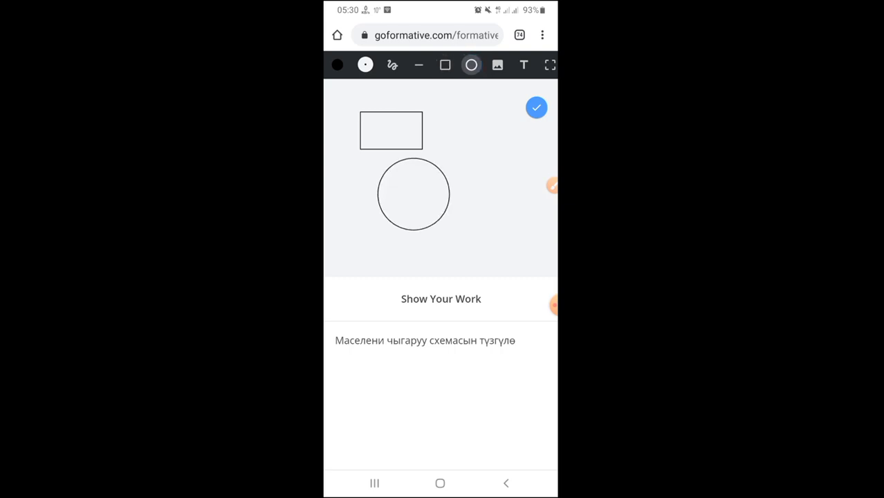
left_click(551, 185)
mouse_move(483, 51)
left_mouse_down()
mouse_move(484, 76)
mouse_move(512, 60)
mouse_move(485, 54)
left_mouse_up()
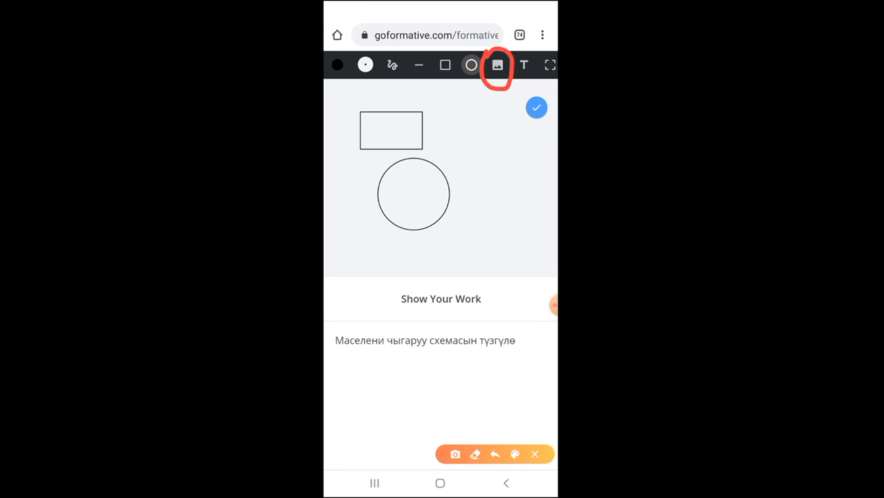
left_click(534, 454)
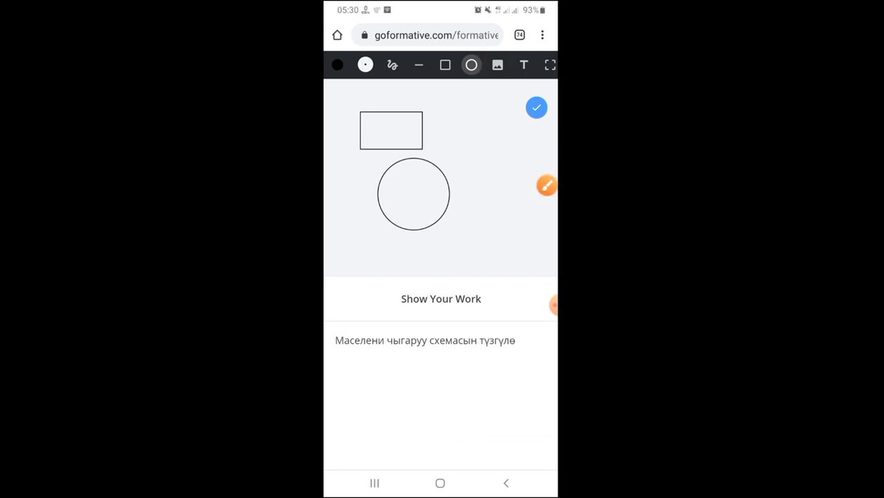
left_click(497, 64)
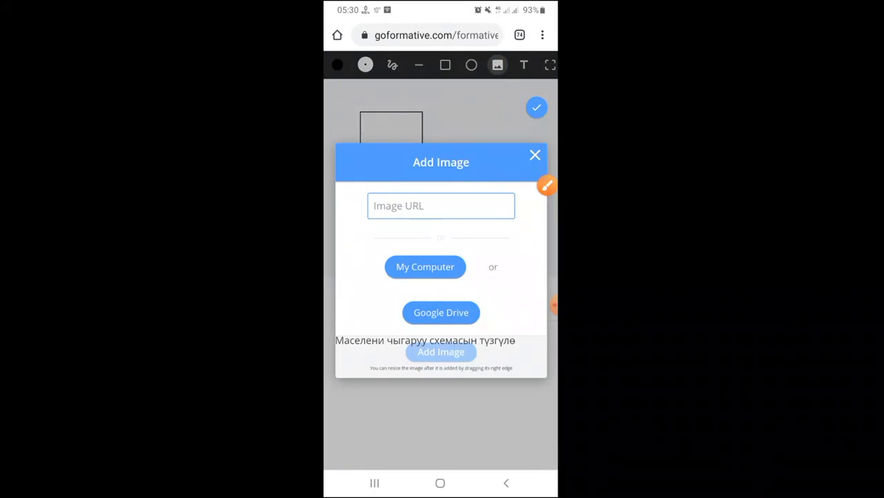
left_click(546, 186)
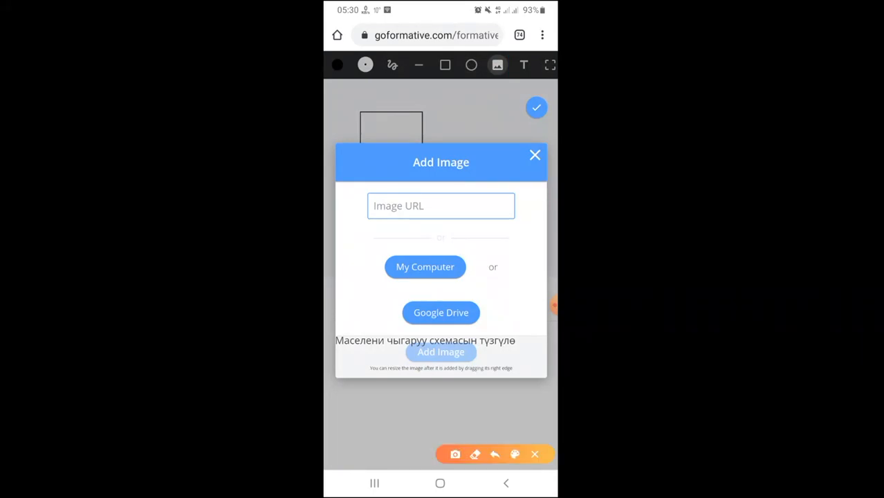
mouse_move(383, 245)
left_mouse_down()
mouse_move(394, 242)
mouse_move(471, 281)
mouse_move(385, 241)
left_mouse_up()
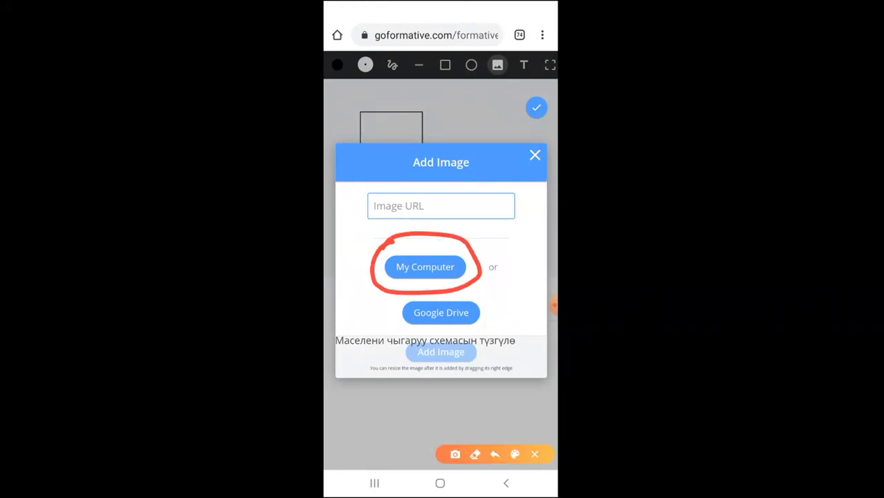
mouse_move(388, 303)
left_mouse_down()
mouse_move(400, 328)
mouse_move(496, 321)
mouse_move(455, 293)
mouse_move(381, 314)
left_mouse_up()
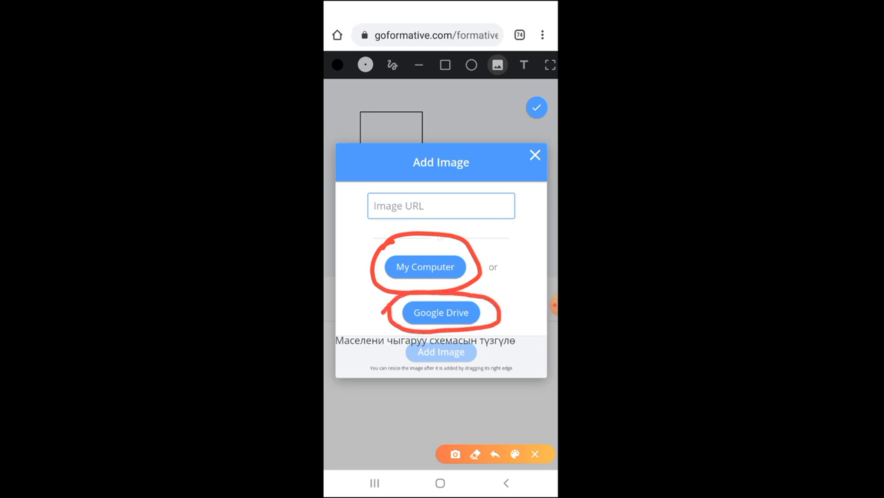
left_click(534, 454)
left_click(425, 266)
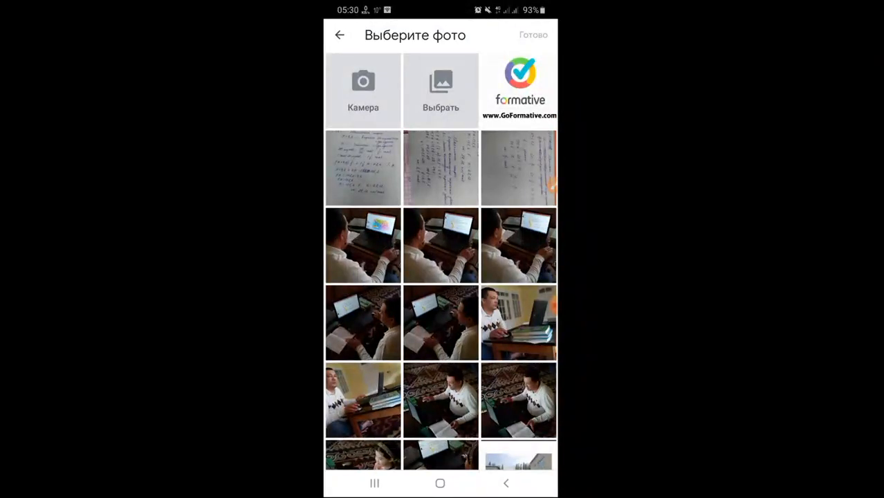
left_click(505, 483)
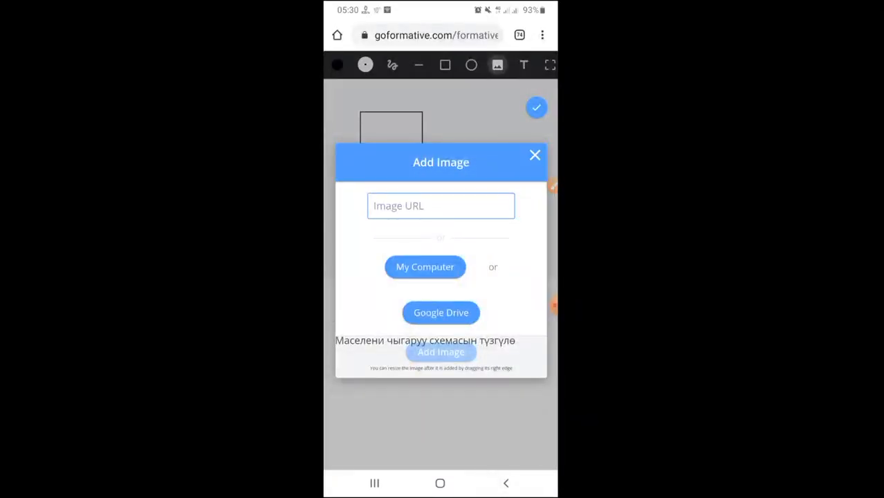
left_click(534, 155)
scroll(441, 277, "down", 1)
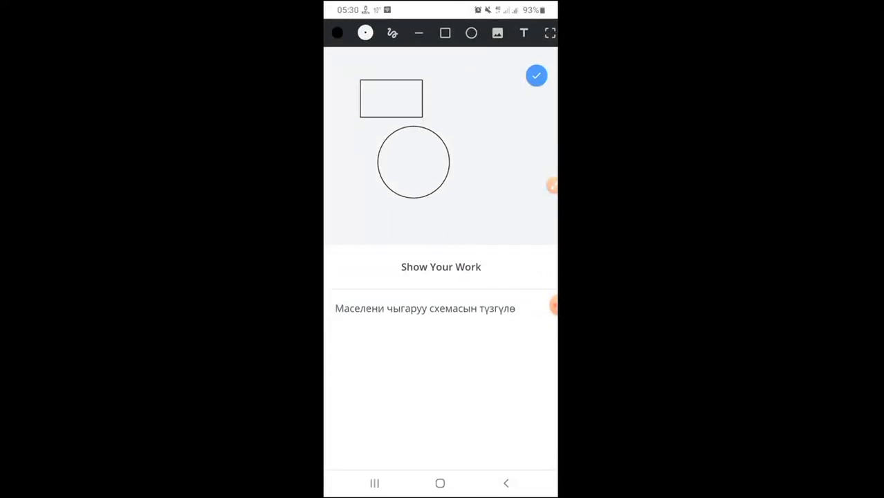
- Close the drawing editor, keeping the sketch, and choose False for question 6
left_click(506, 482)
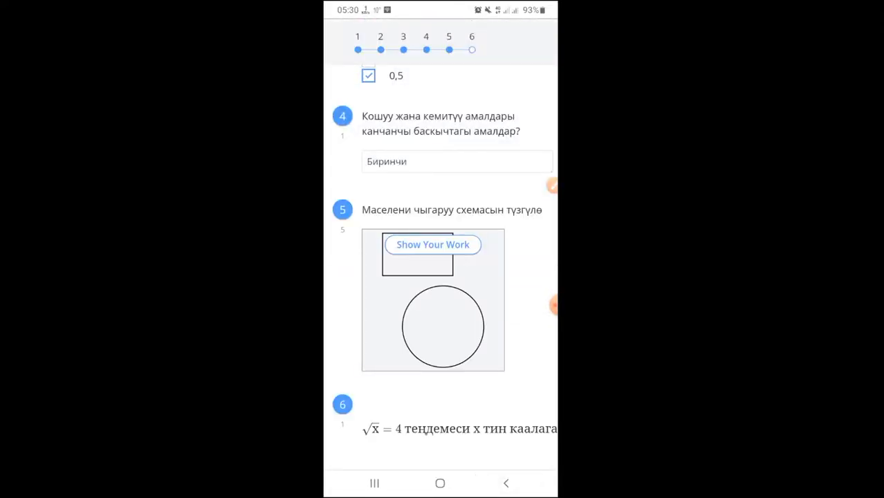
scroll(440, 277, "down", 3)
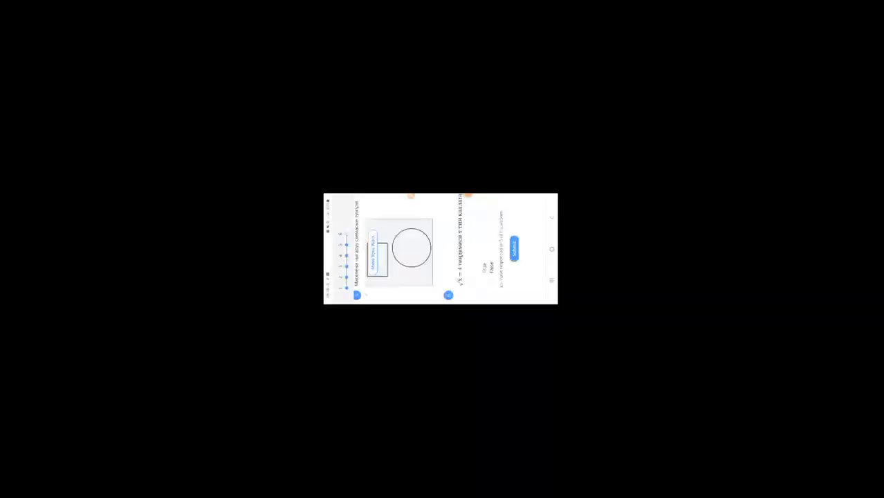
scroll(441, 263, "down", 1)
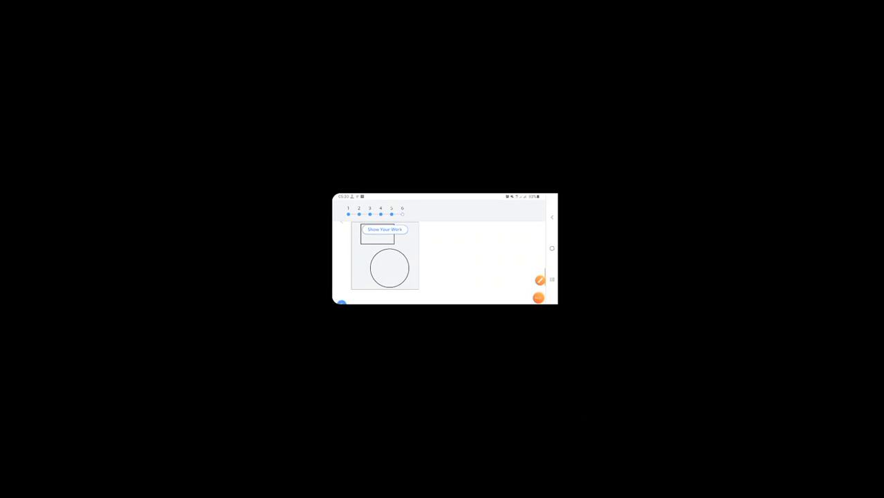
scroll(441, 262, "down", 1)
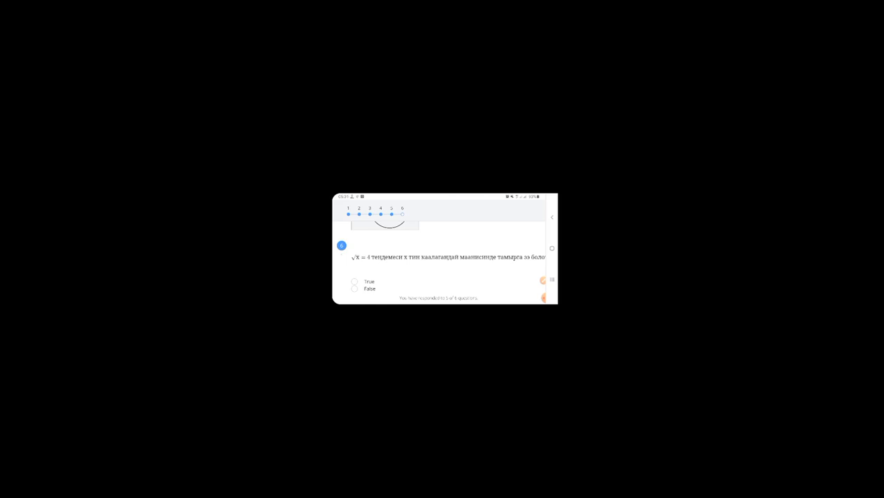
left_click(354, 288)
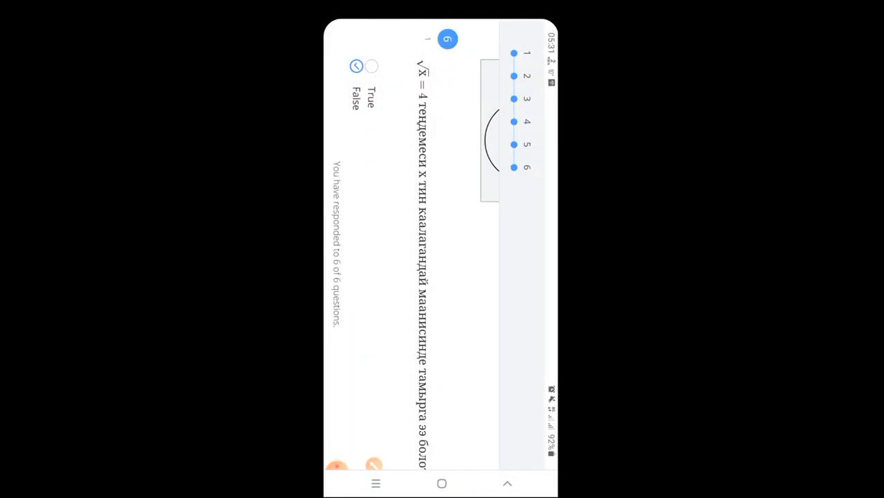
- Submit all six quiz responses and confirm the submission
scroll(441, 262, "down", 5)
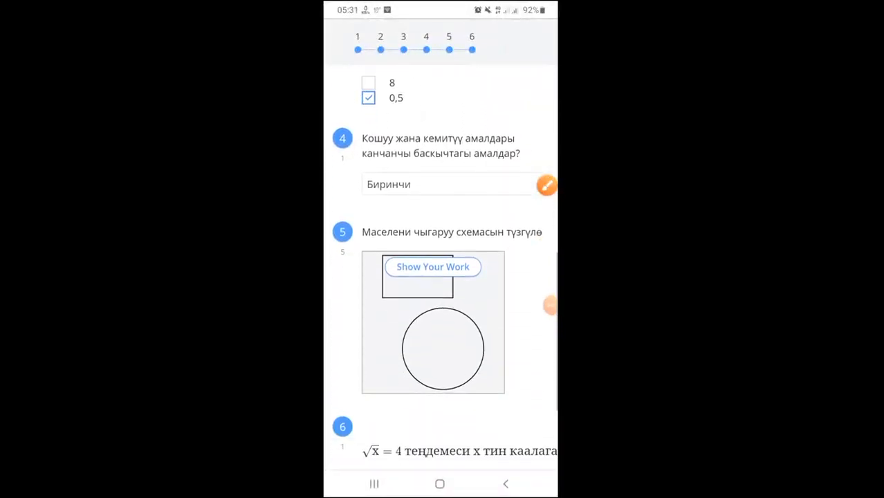
scroll(440, 262, "down", 3)
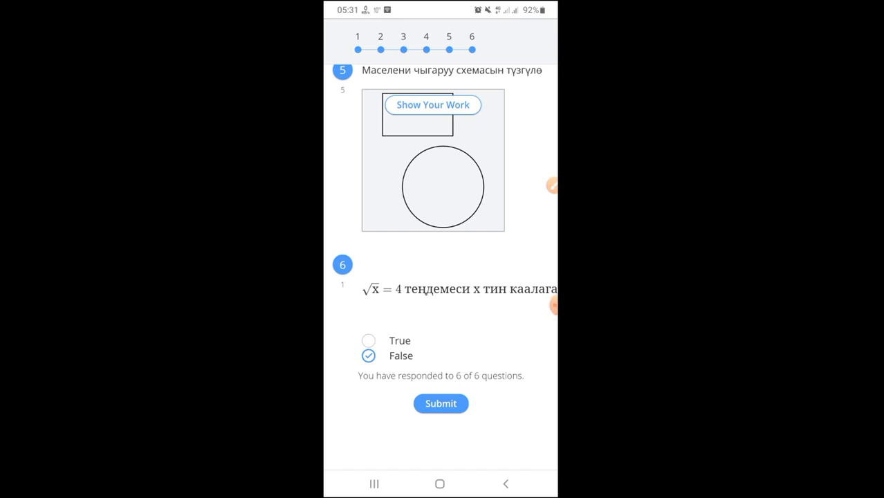
left_click(552, 185)
mouse_move(400, 384)
left_mouse_down()
mouse_move(401, 401)
mouse_move(493, 400)
mouse_move(448, 374)
mouse_move(402, 390)
left_mouse_up()
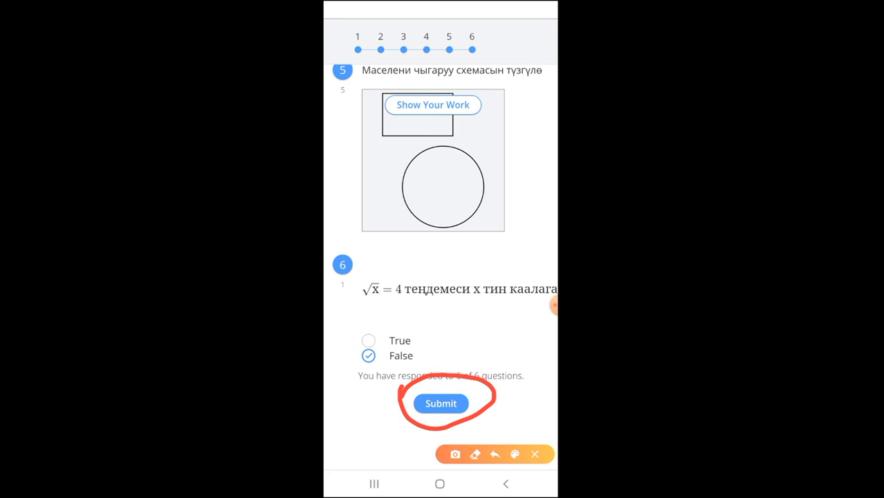
left_click(535, 454)
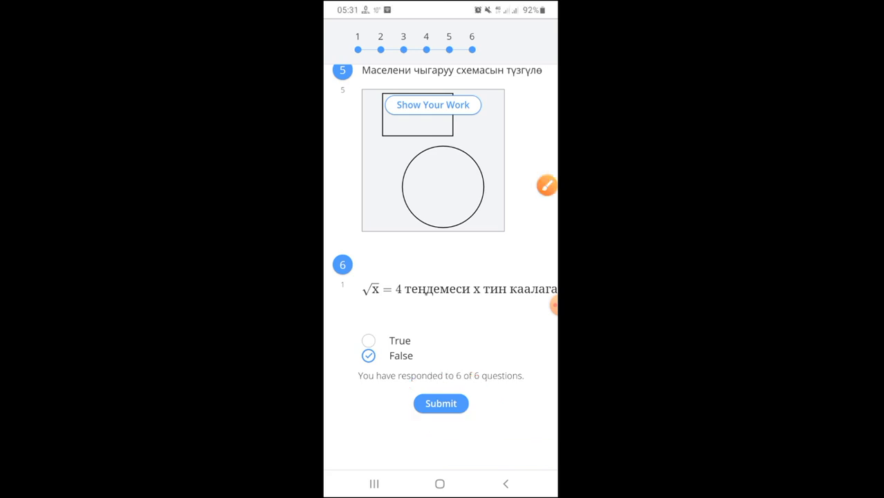
left_click(440, 403)
left_click(546, 185)
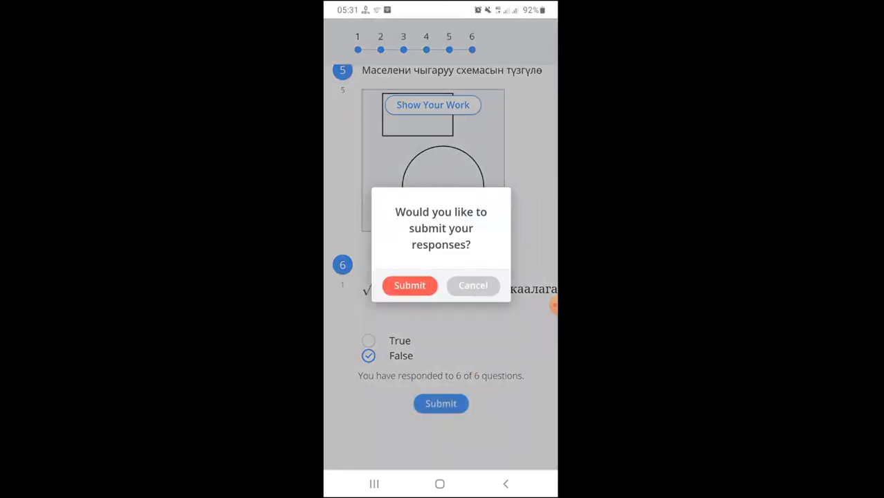
mouse_move(378, 257)
left_mouse_down()
mouse_move(377, 297)
mouse_move(440, 266)
mouse_move(379, 273)
left_mouse_up()
left_click(534, 453)
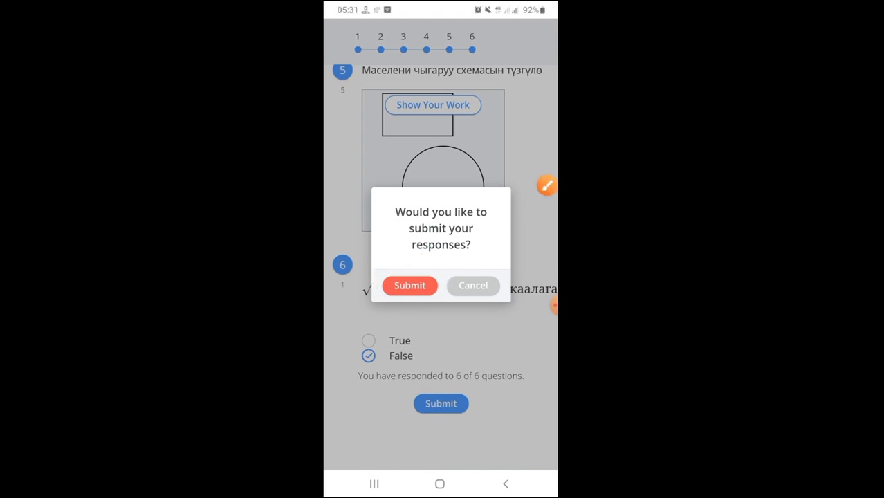
left_click(409, 285)
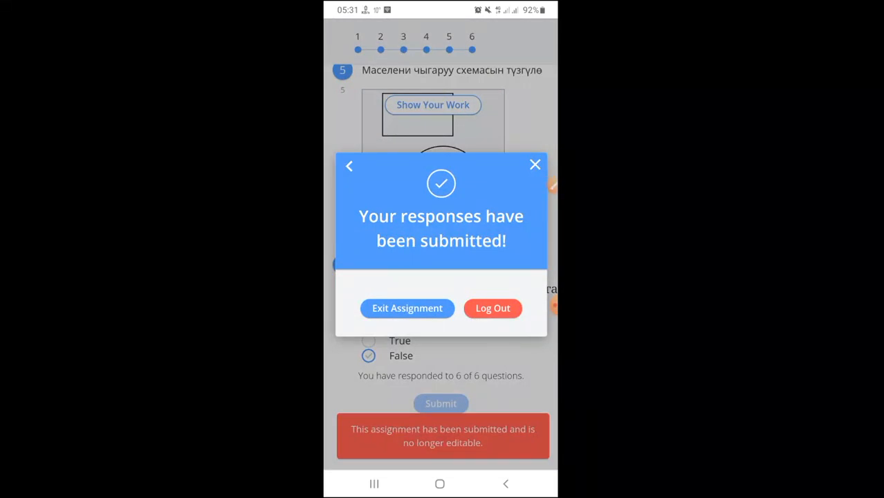
- Exit the submitted assignment and return to the phone's home screen
left_click(553, 186)
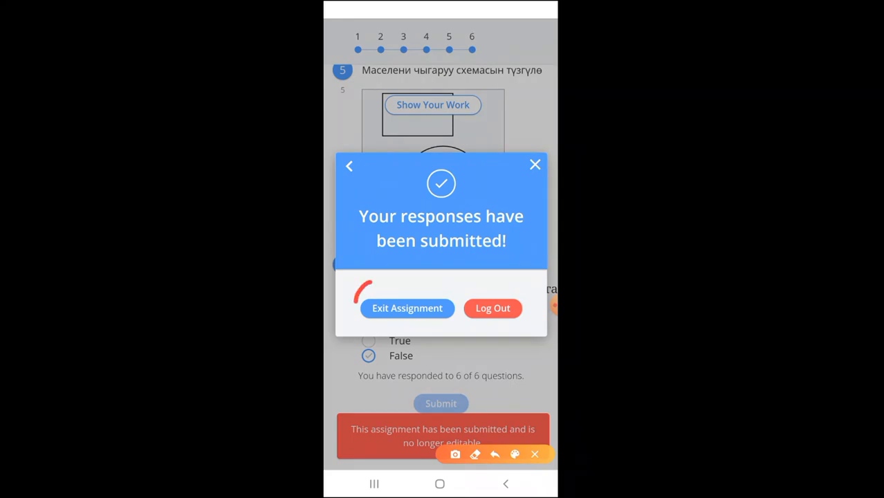
left_click_drag(354, 302, 451, 323)
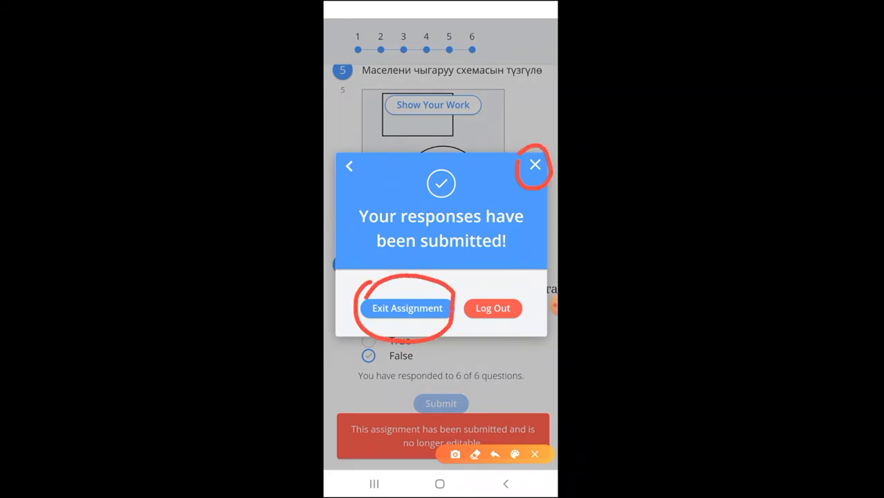
left_click(534, 454)
left_click(406, 308)
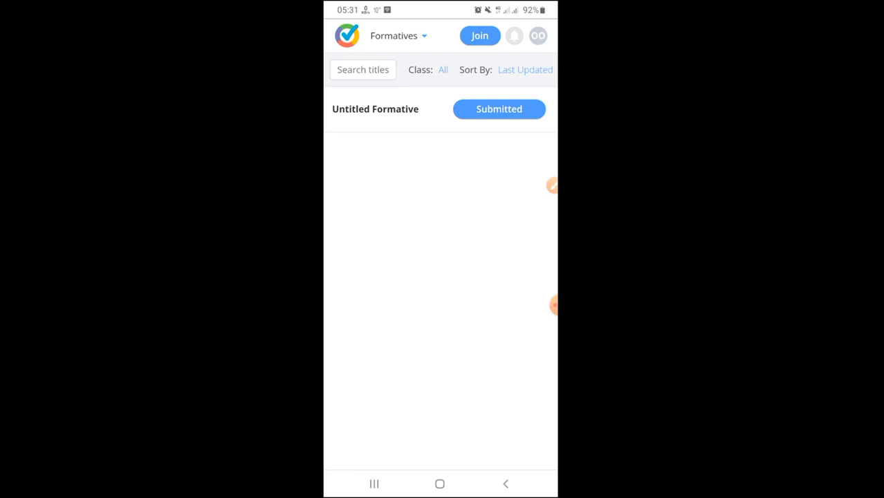
left_click(439, 484)
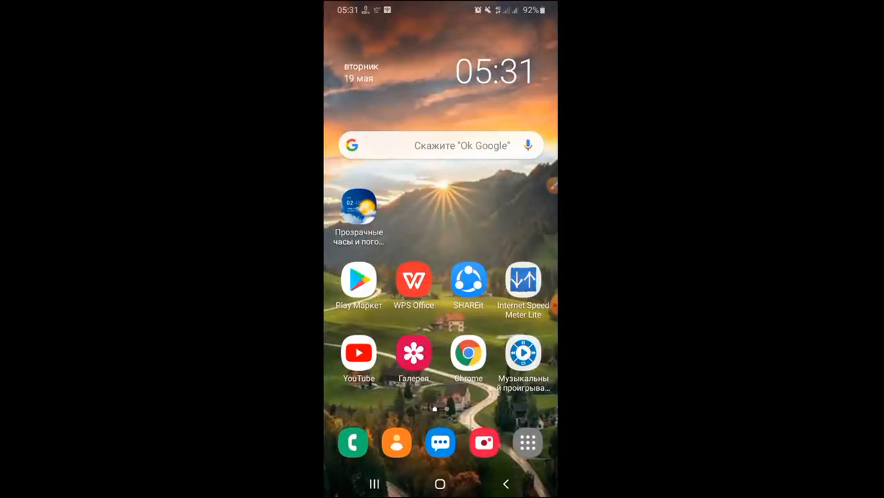
- Restore the Chrome window showing the Untitled Formative editor from the taskbar
left_click(553, 304)
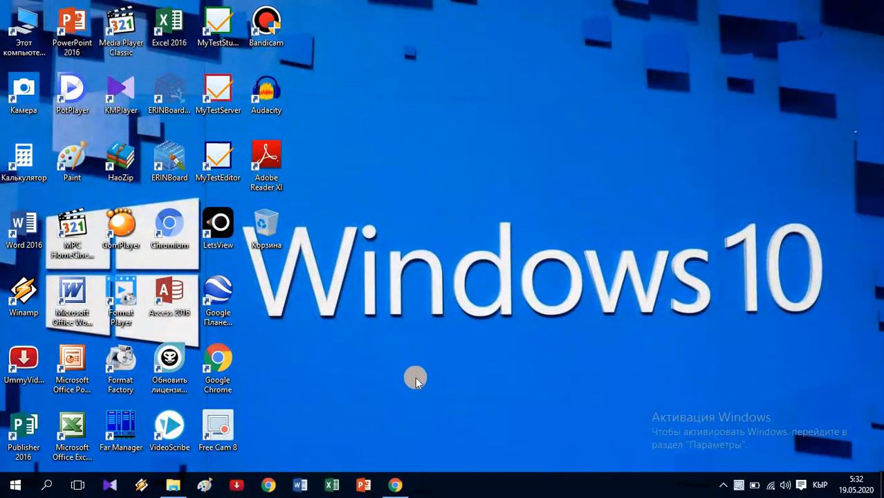
left_click(401, 482)
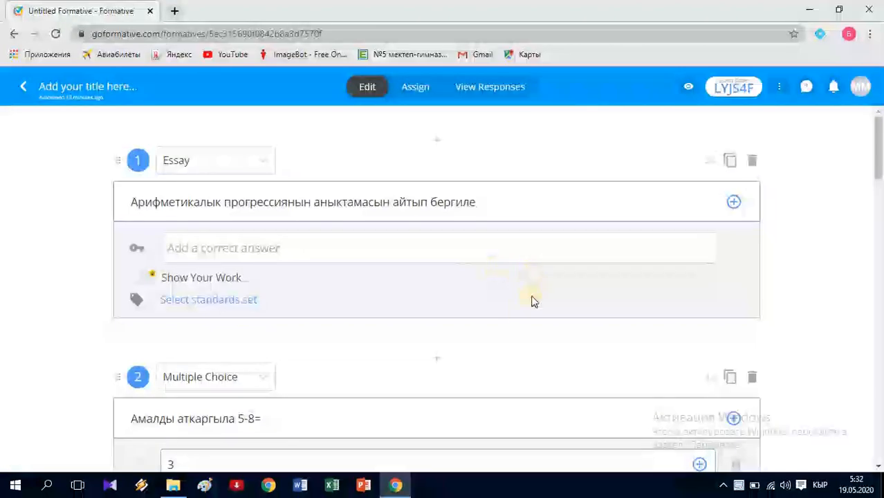
- Open the guest student's question 1 response and score it 3 of 3 points
left_click(488, 88)
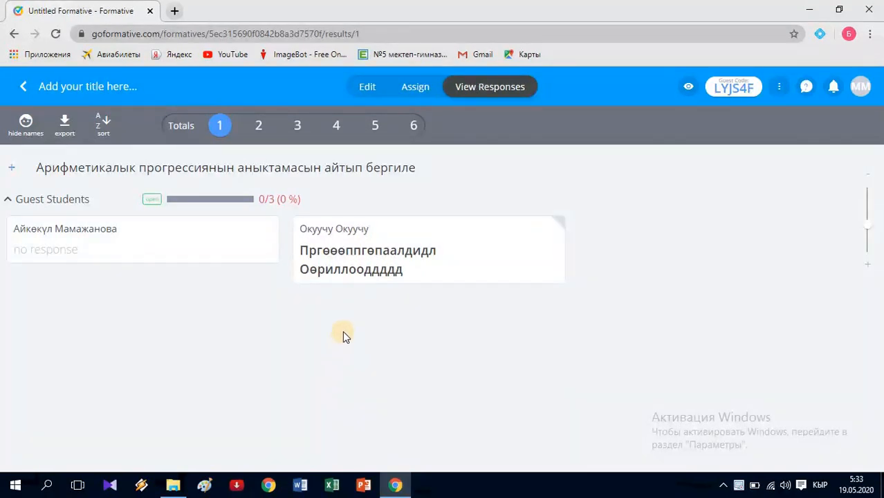
left_click(353, 245)
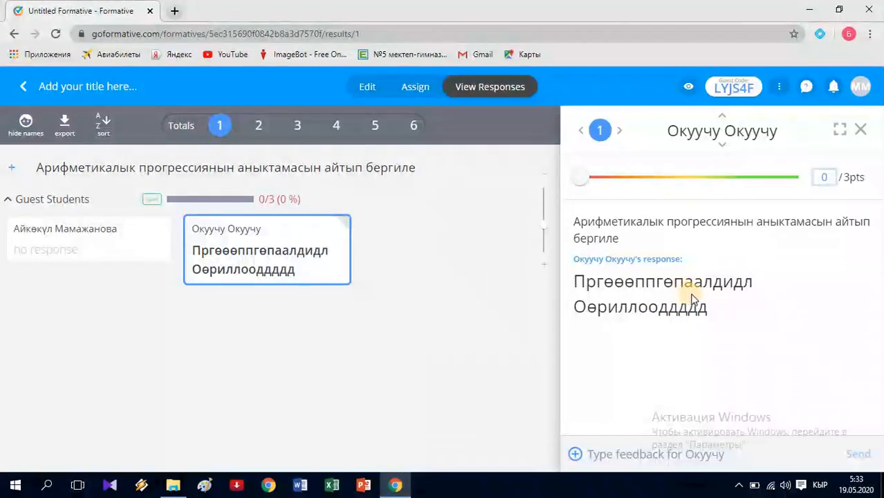
left_click(832, 177)
type("3")
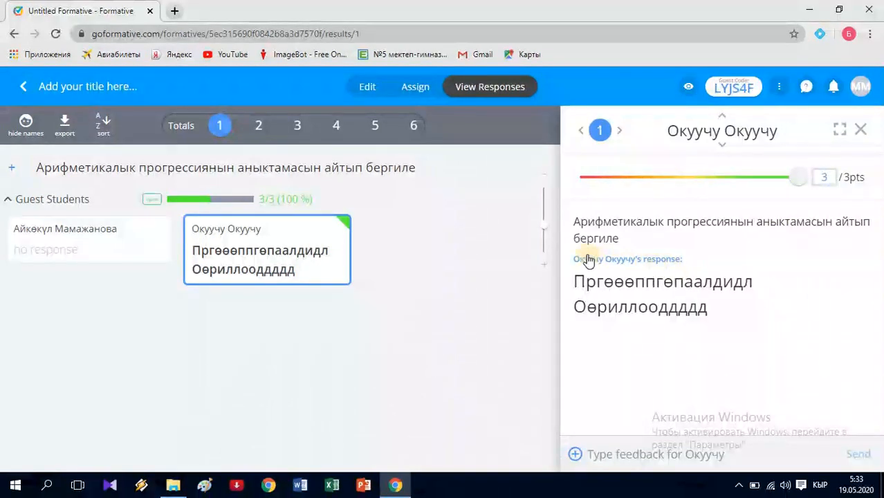
- Review the autograded answers for questions 2 and 3, including question 3's answers 1/2 and 0,5
left_click(260, 125)
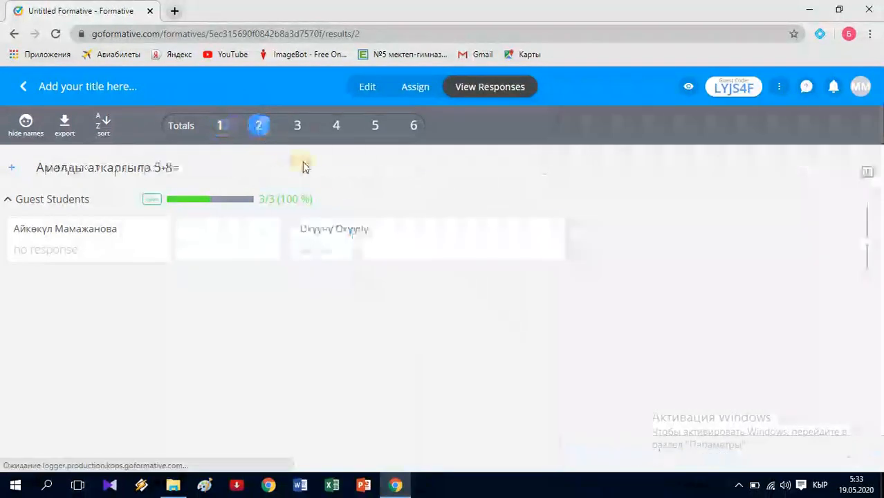
left_click(385, 237)
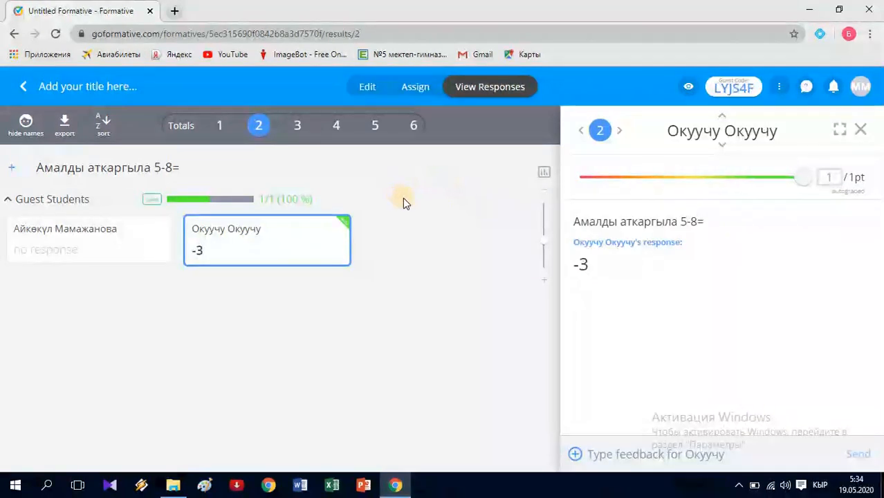
left_click(298, 126)
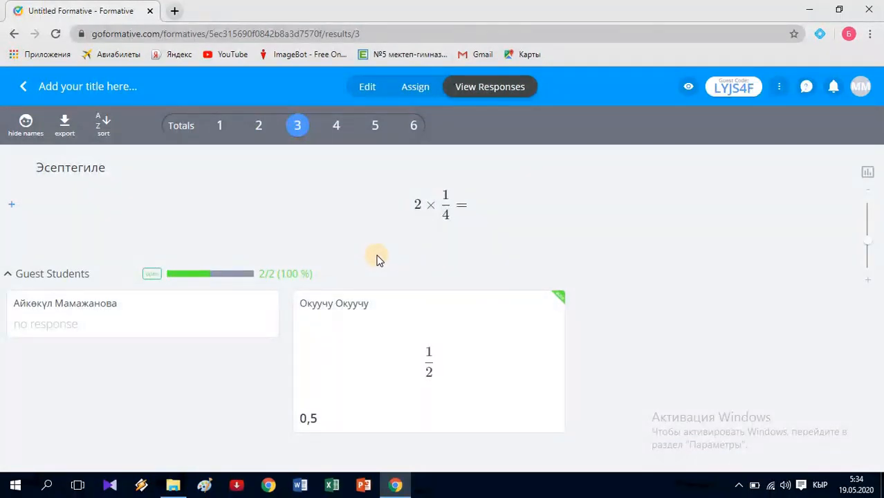
left_click(389, 338)
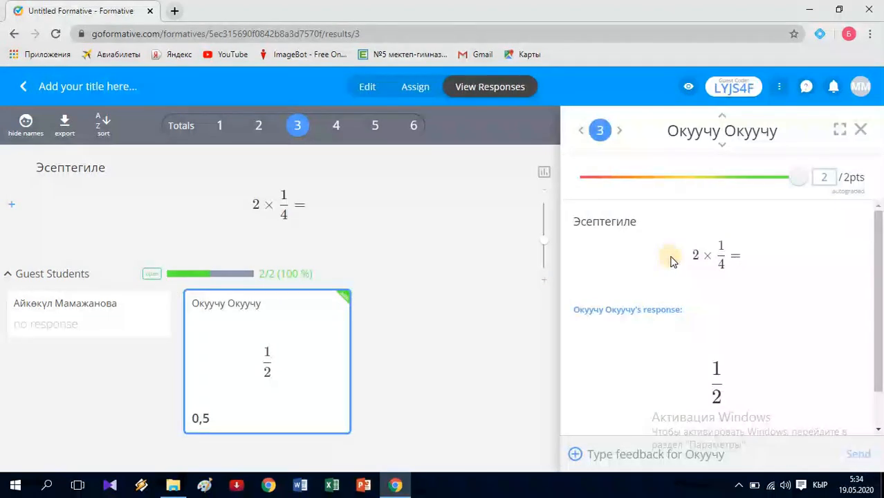
scroll(667, 257, "down", 1)
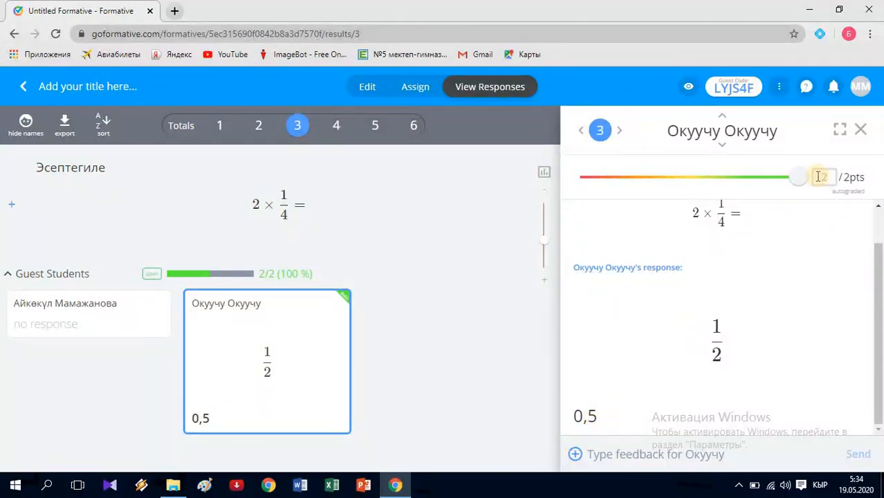
- Score the student's question 4 answer Биринчи 1 of 1 point
left_click(336, 132)
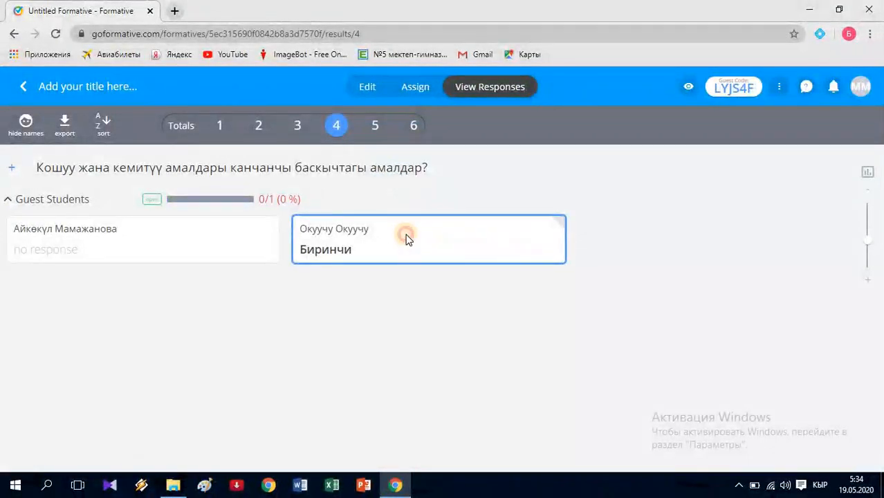
left_click(406, 243)
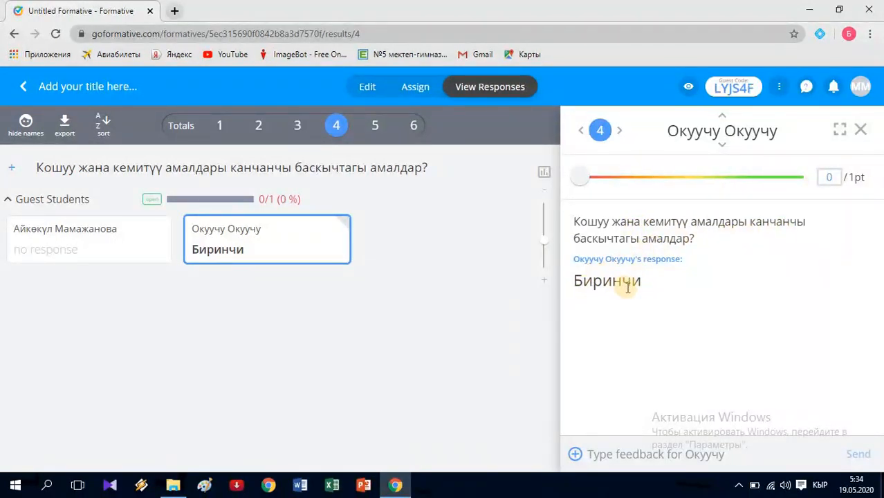
left_click(836, 177)
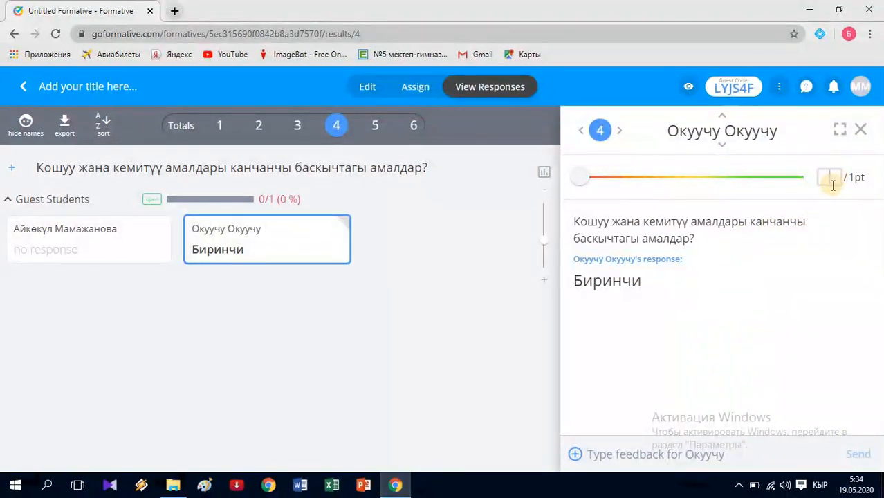
type("1")
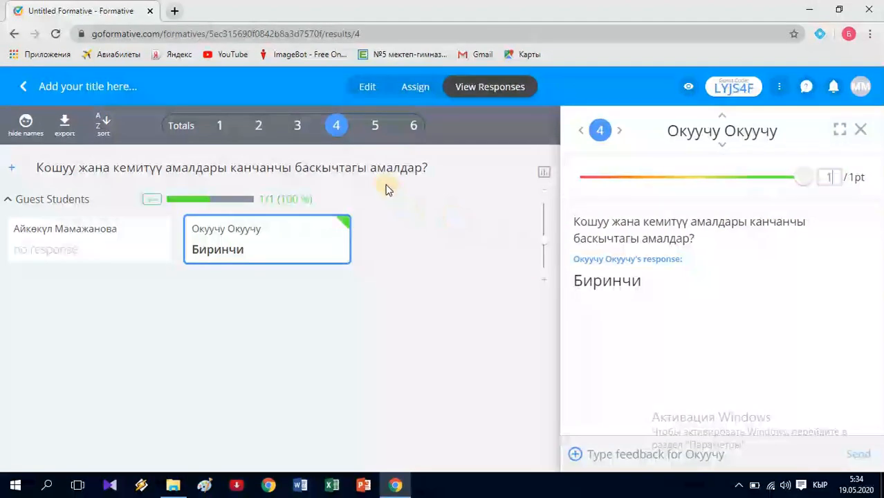
left_click(377, 129)
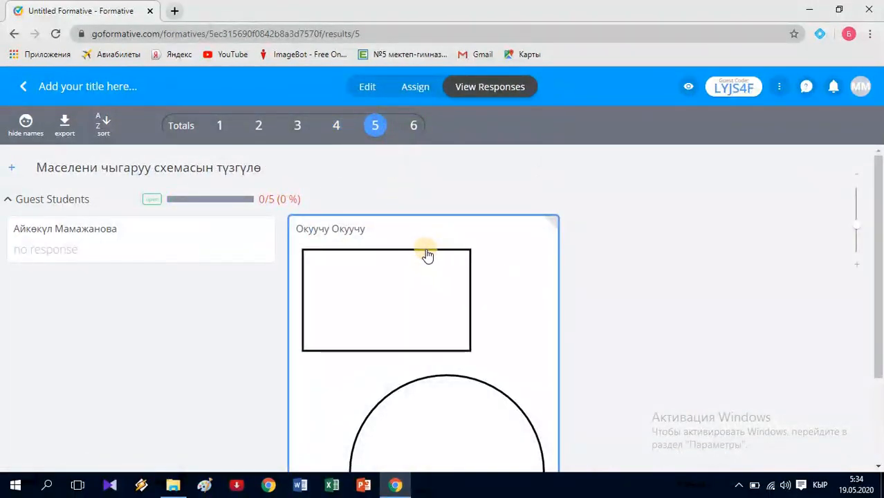
- Score the question 5 rectangle-and-circle drawing 3 of 5 points after looking it over
left_click(413, 258)
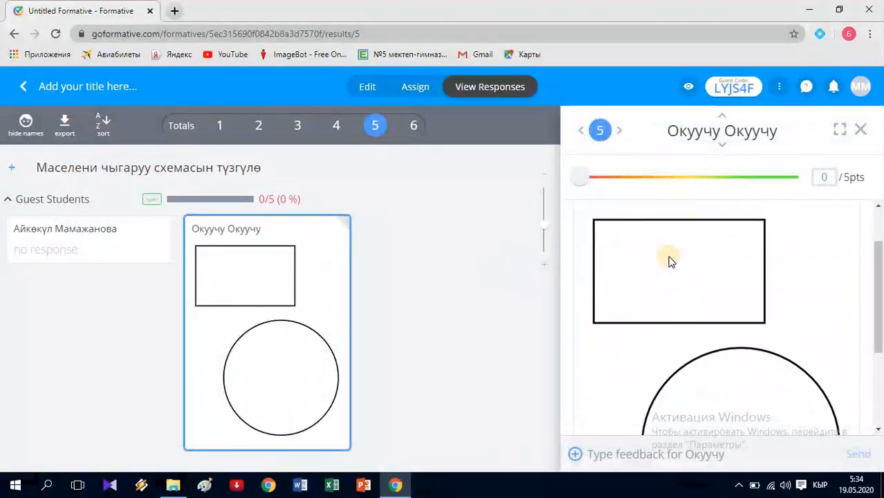
scroll(668, 261, "up", 1)
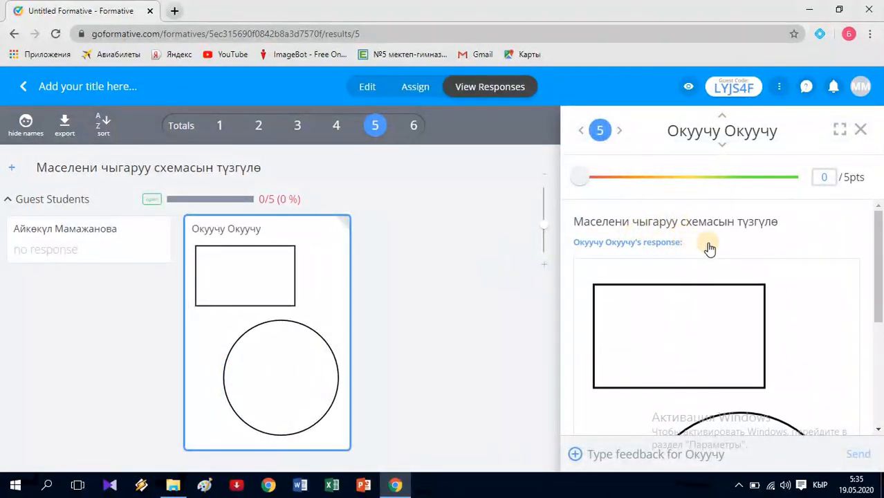
scroll(712, 265, "down", 2)
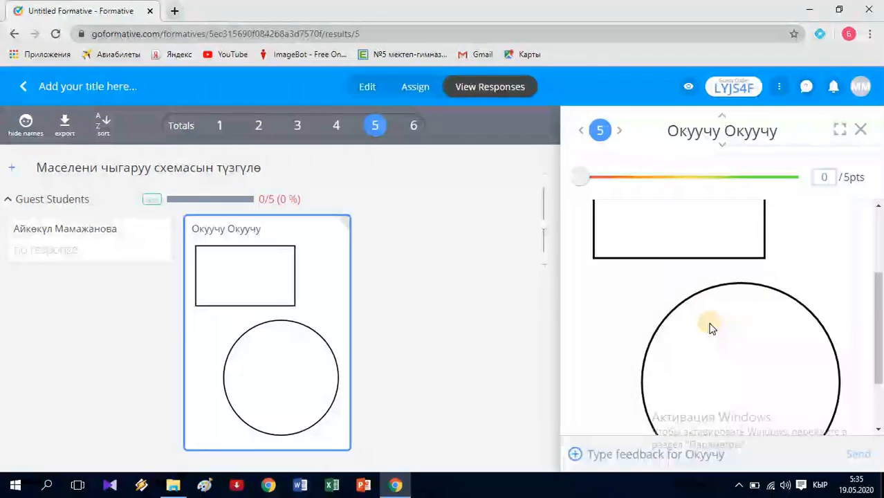
scroll(712, 328, "up", 1)
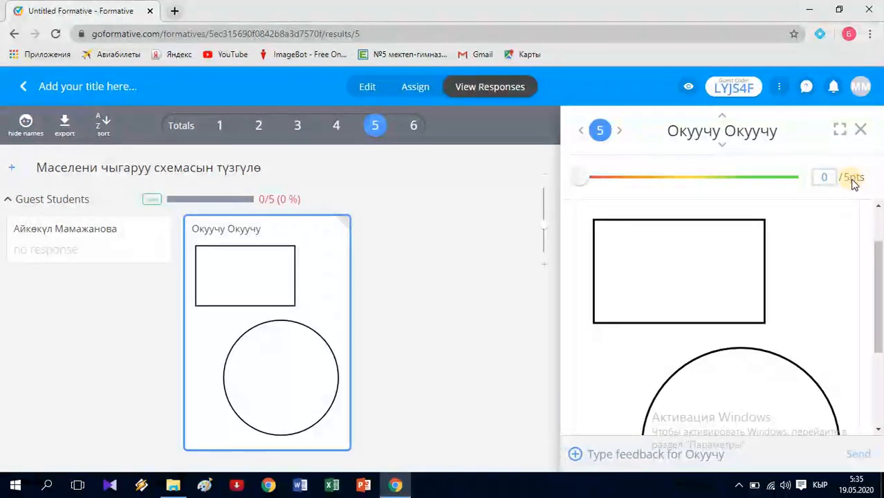
left_click(830, 178)
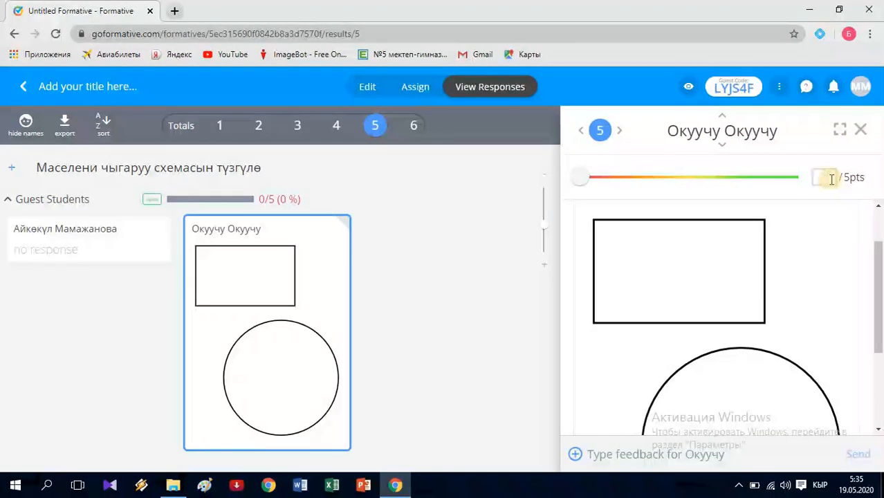
type("3")
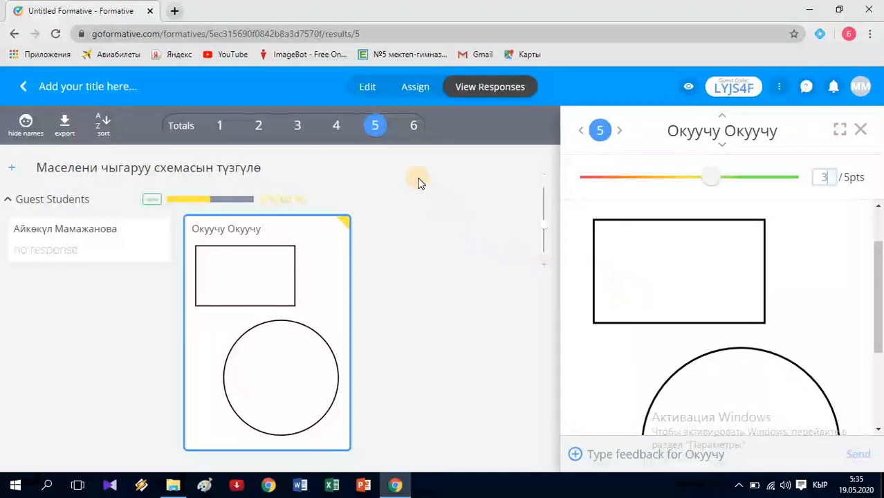
- Confirm the question 6 answer False at 1 of 1 point
left_click(415, 127)
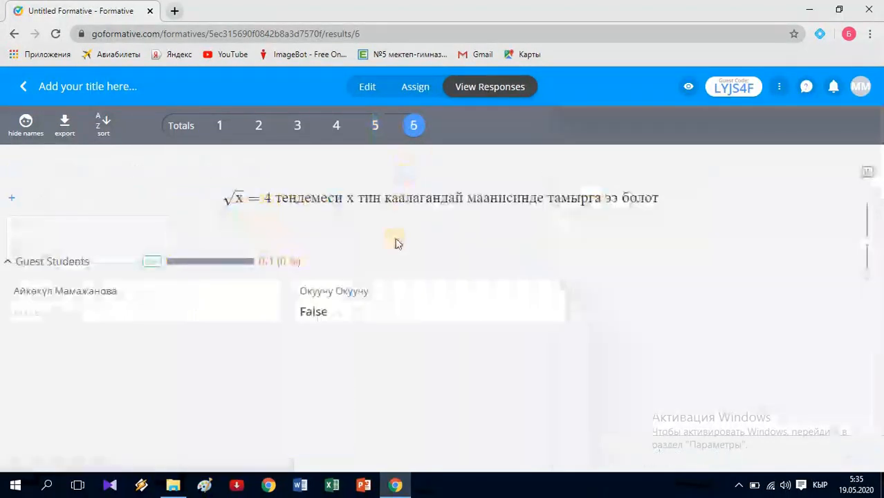
left_click(369, 292)
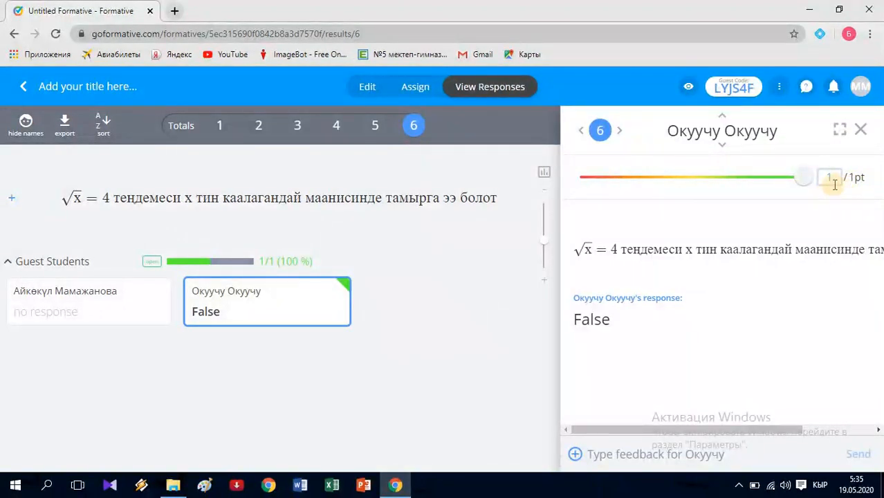
left_click(735, 206)
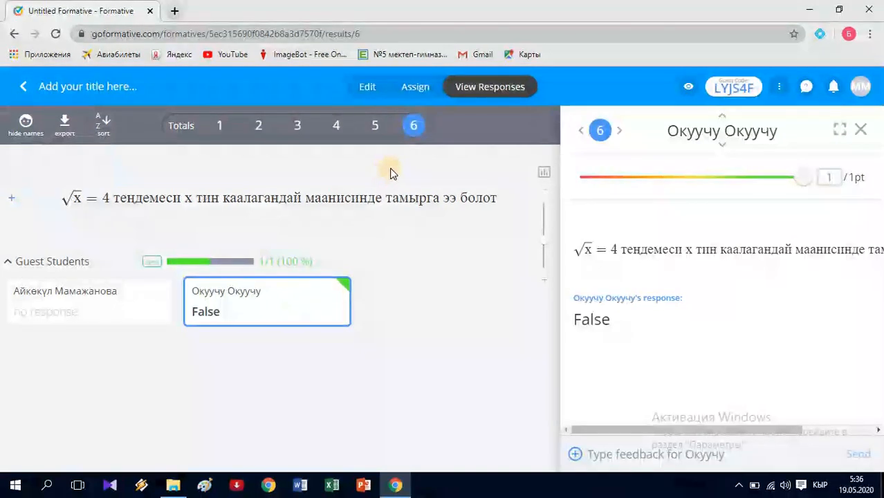
- Show the quiz Totals overview and bring up the Export Results dialog
left_click(182, 127)
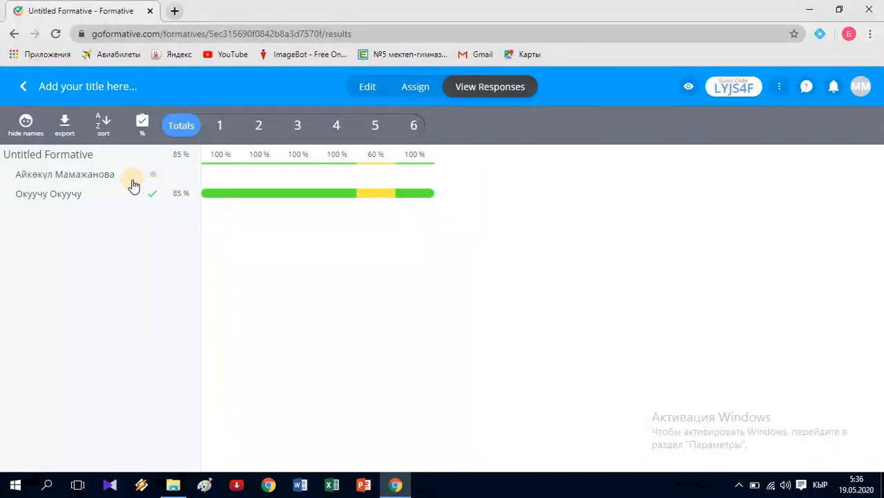
left_click(64, 127)
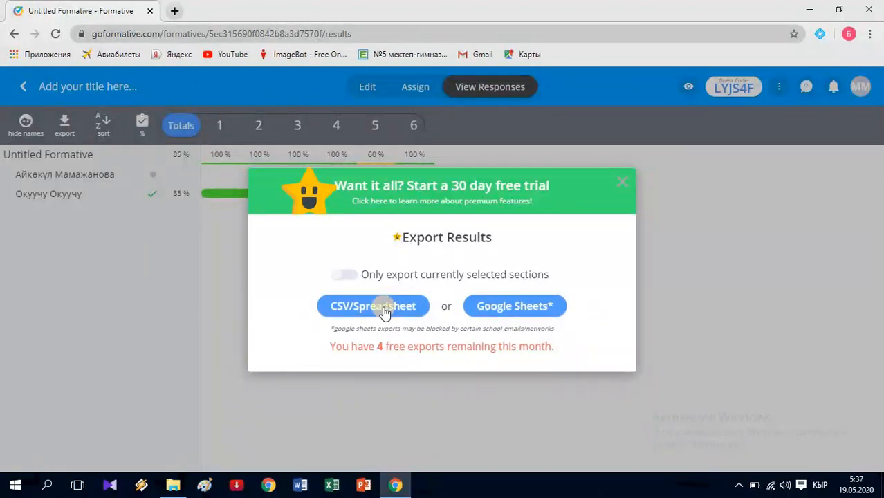
- Export results to Google Sheets, allowing Formative access to the teacher's Google Drive
left_click(515, 307)
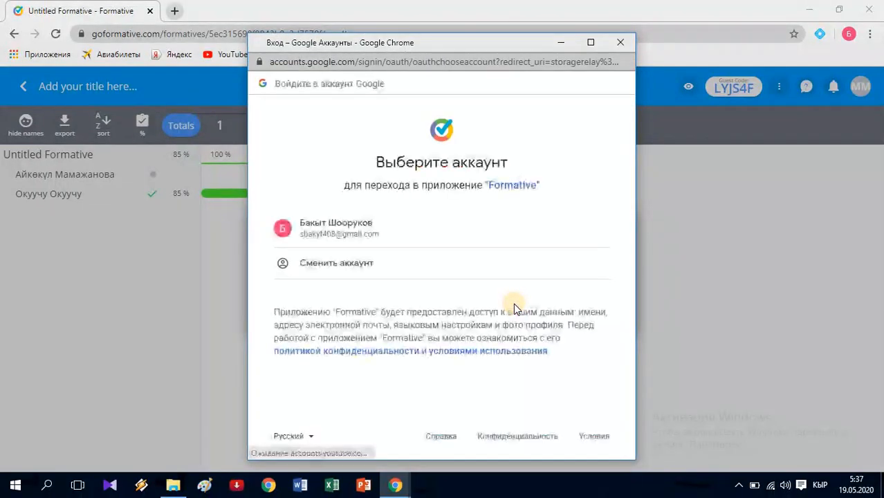
left_click(359, 238)
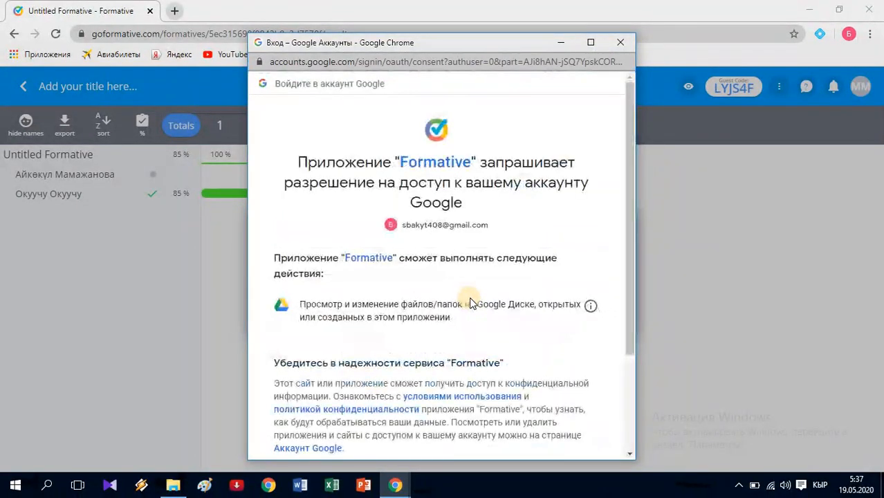
scroll(470, 304, "down", 3)
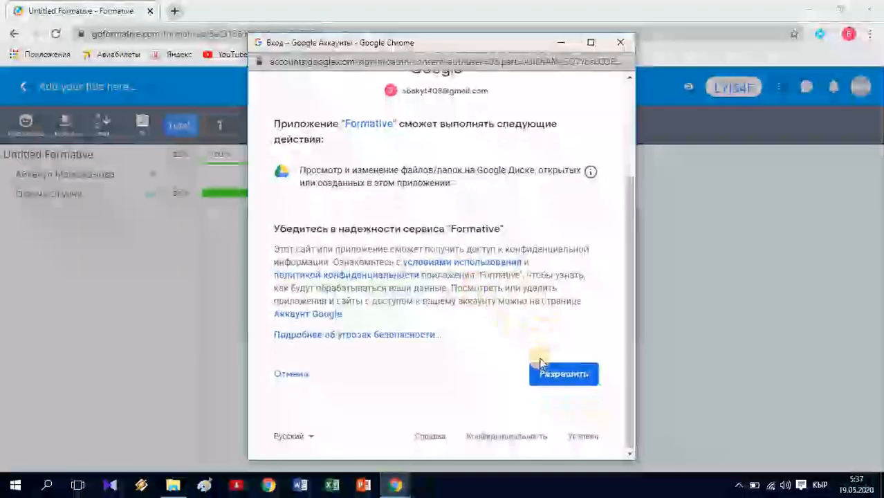
left_click(557, 374)
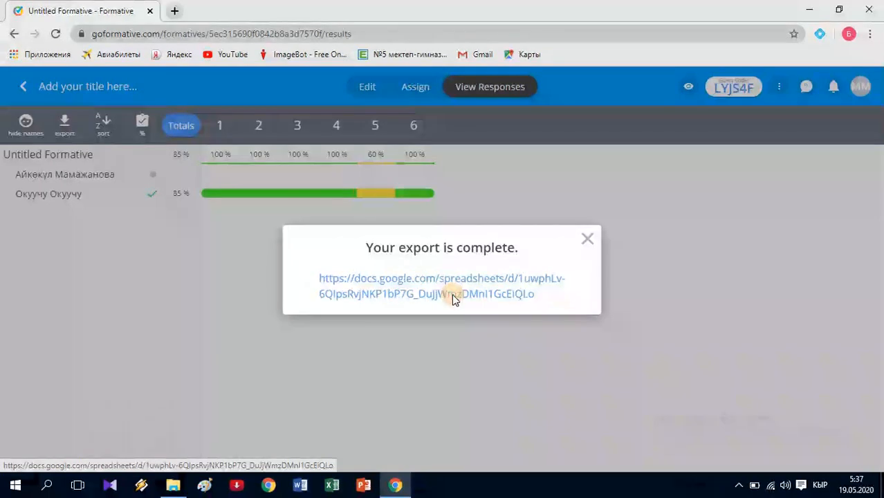
- Open the exported results spreadsheet via its docs.google.com link
left_click(453, 297)
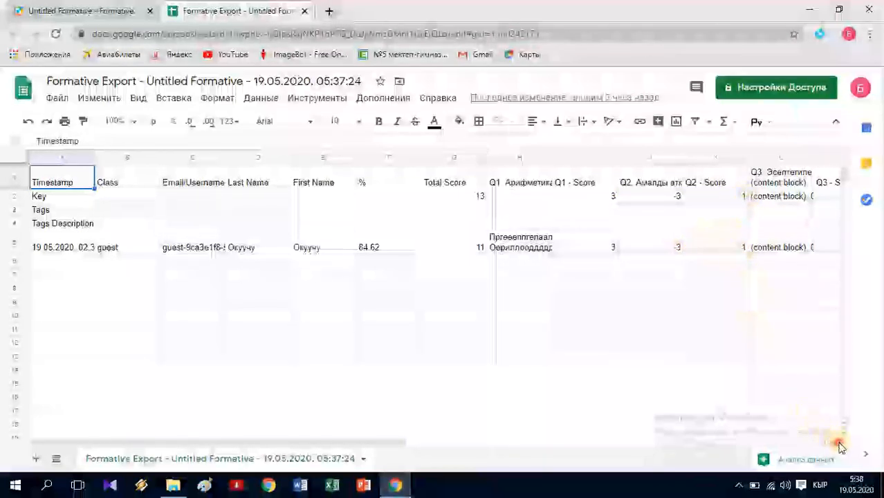
scroll(840, 448, "right", 3)
scroll(841, 447, "right", 4)
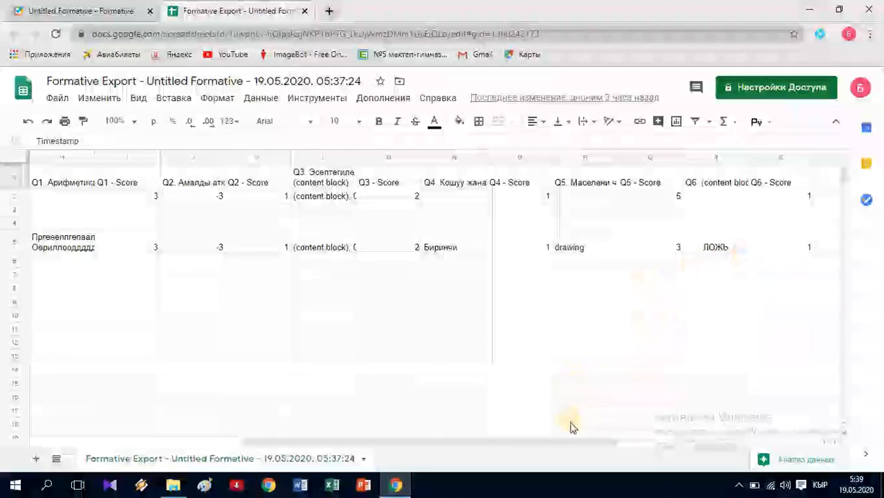
left_click_drag(611, 440, 331, 433)
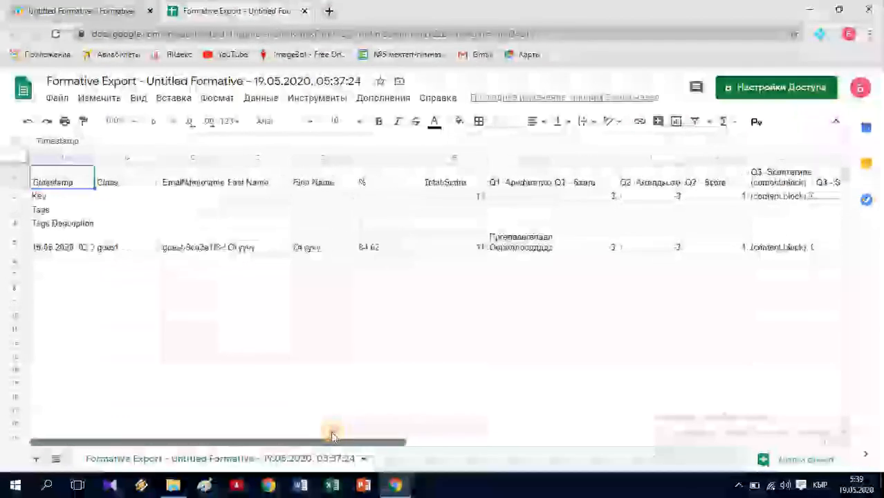